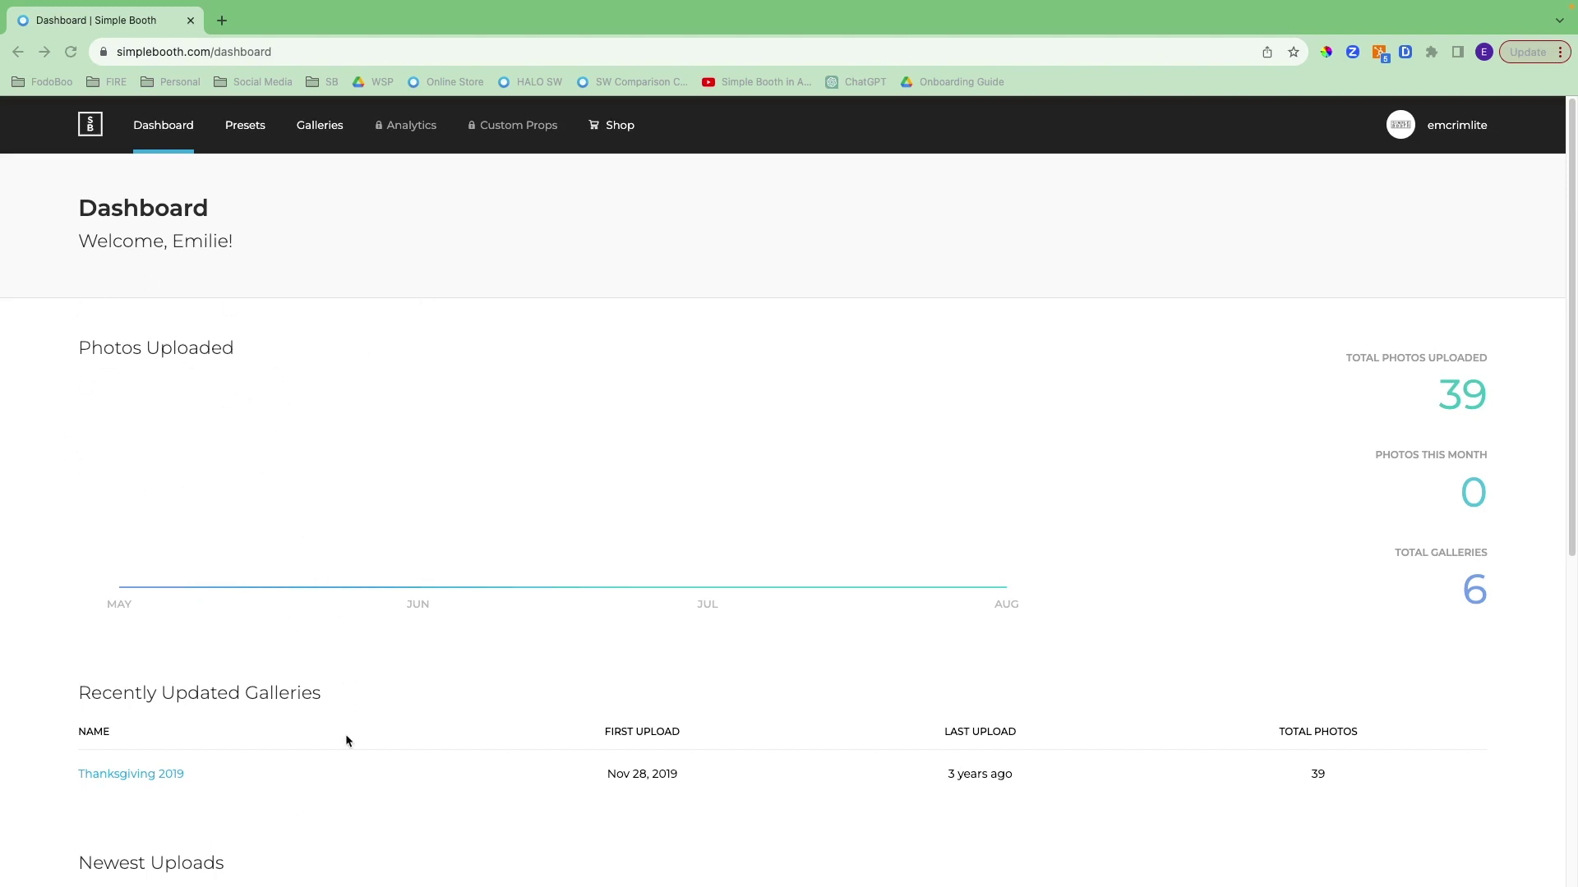
Bring up Manage Account and look over the name, email, company, country and timezone fields
scroll(346, 738, down, 4)
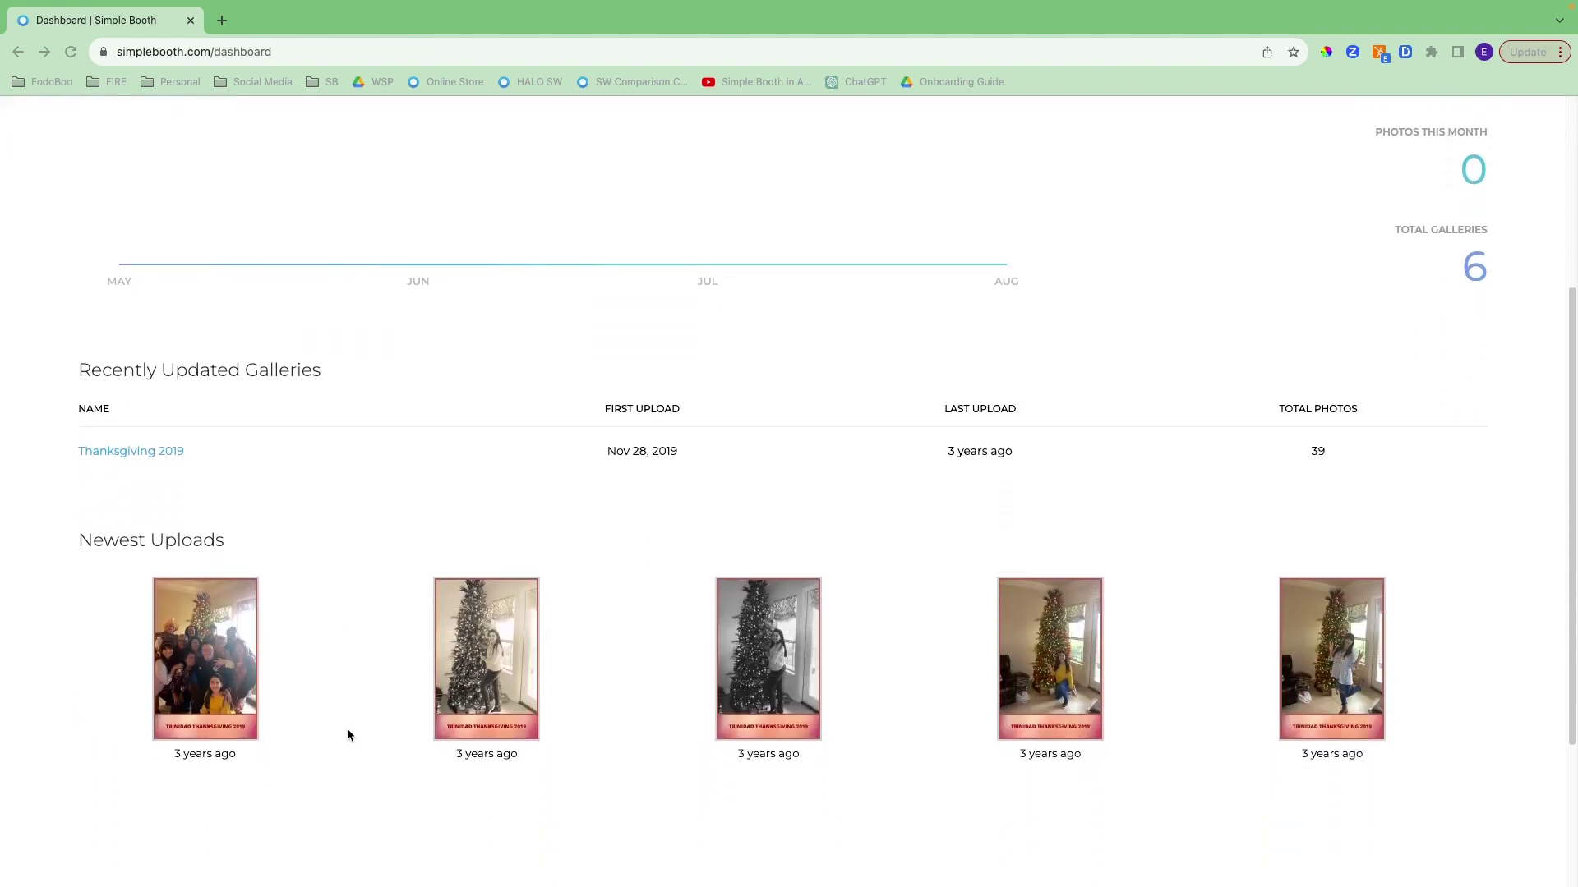
scroll(347, 728, up, 4)
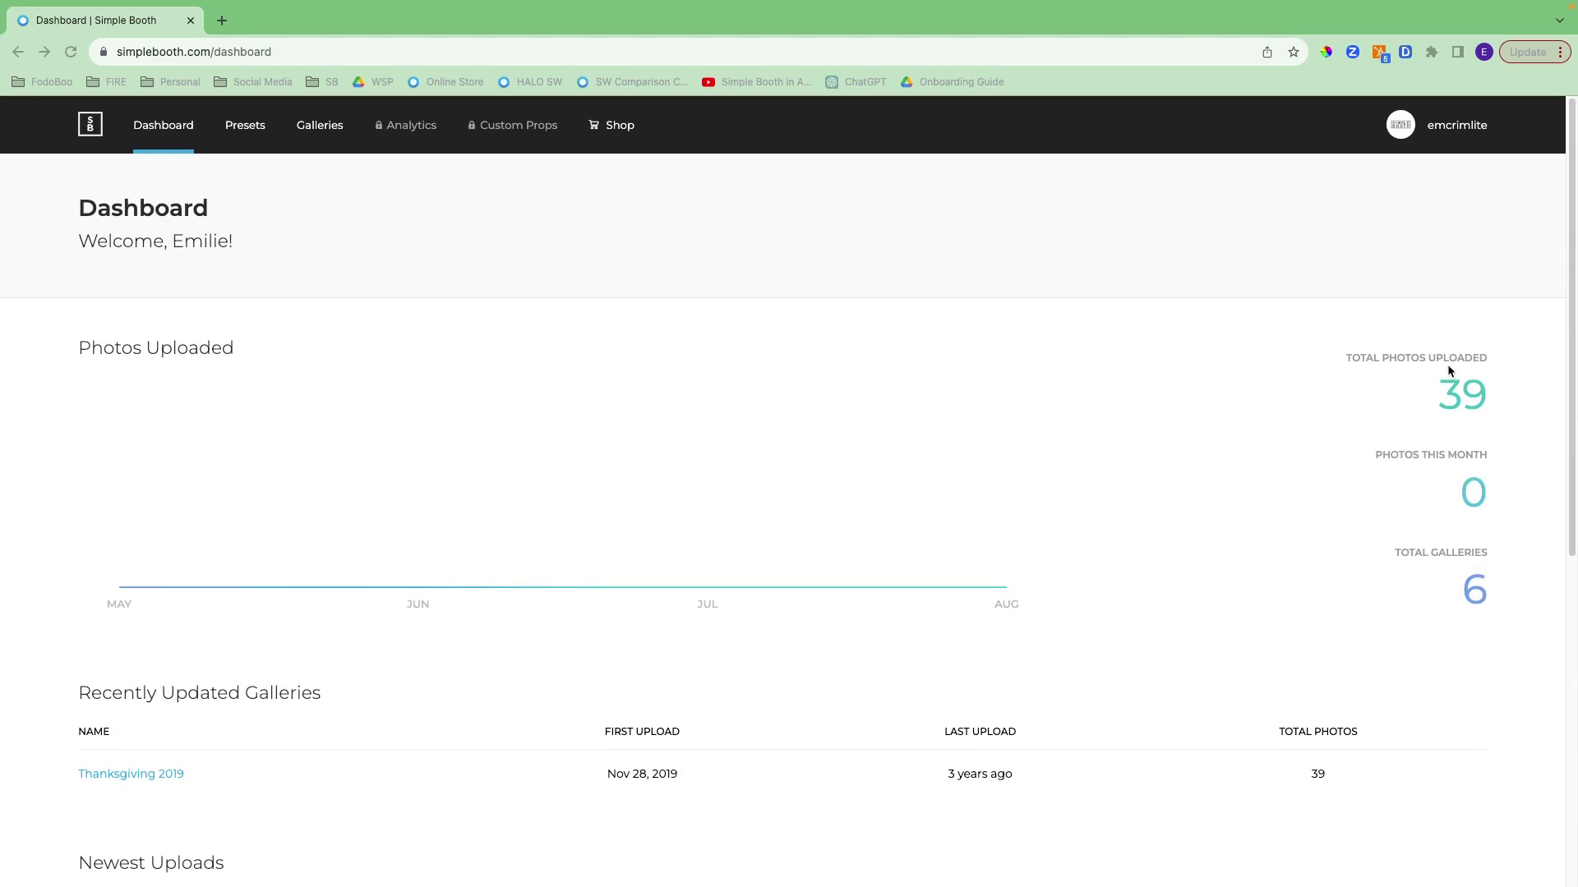
click(1460, 136)
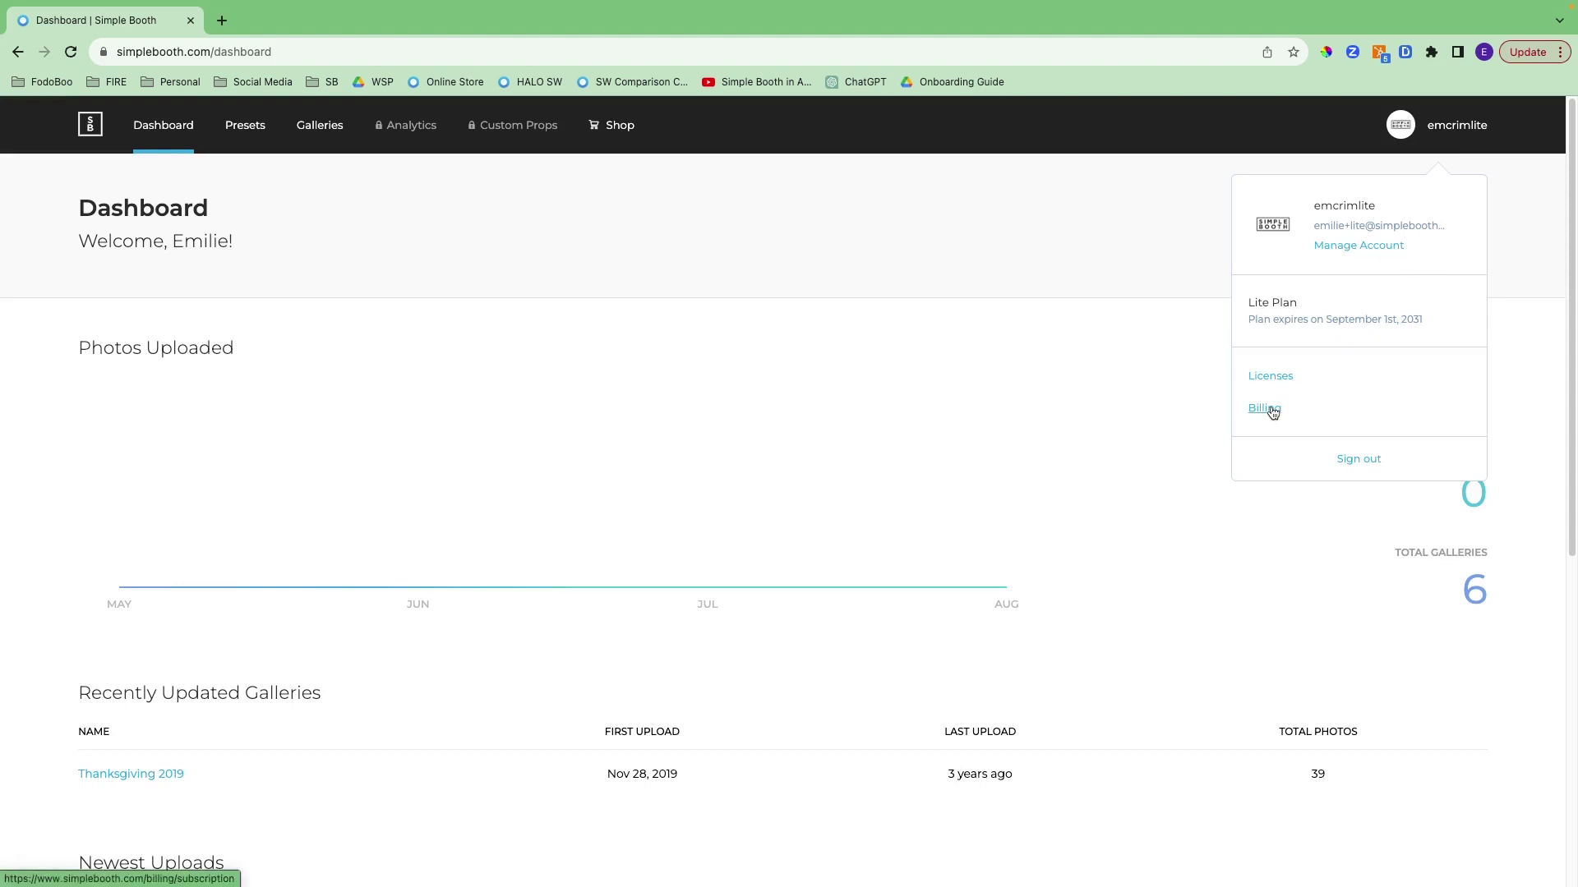
click(1350, 249)
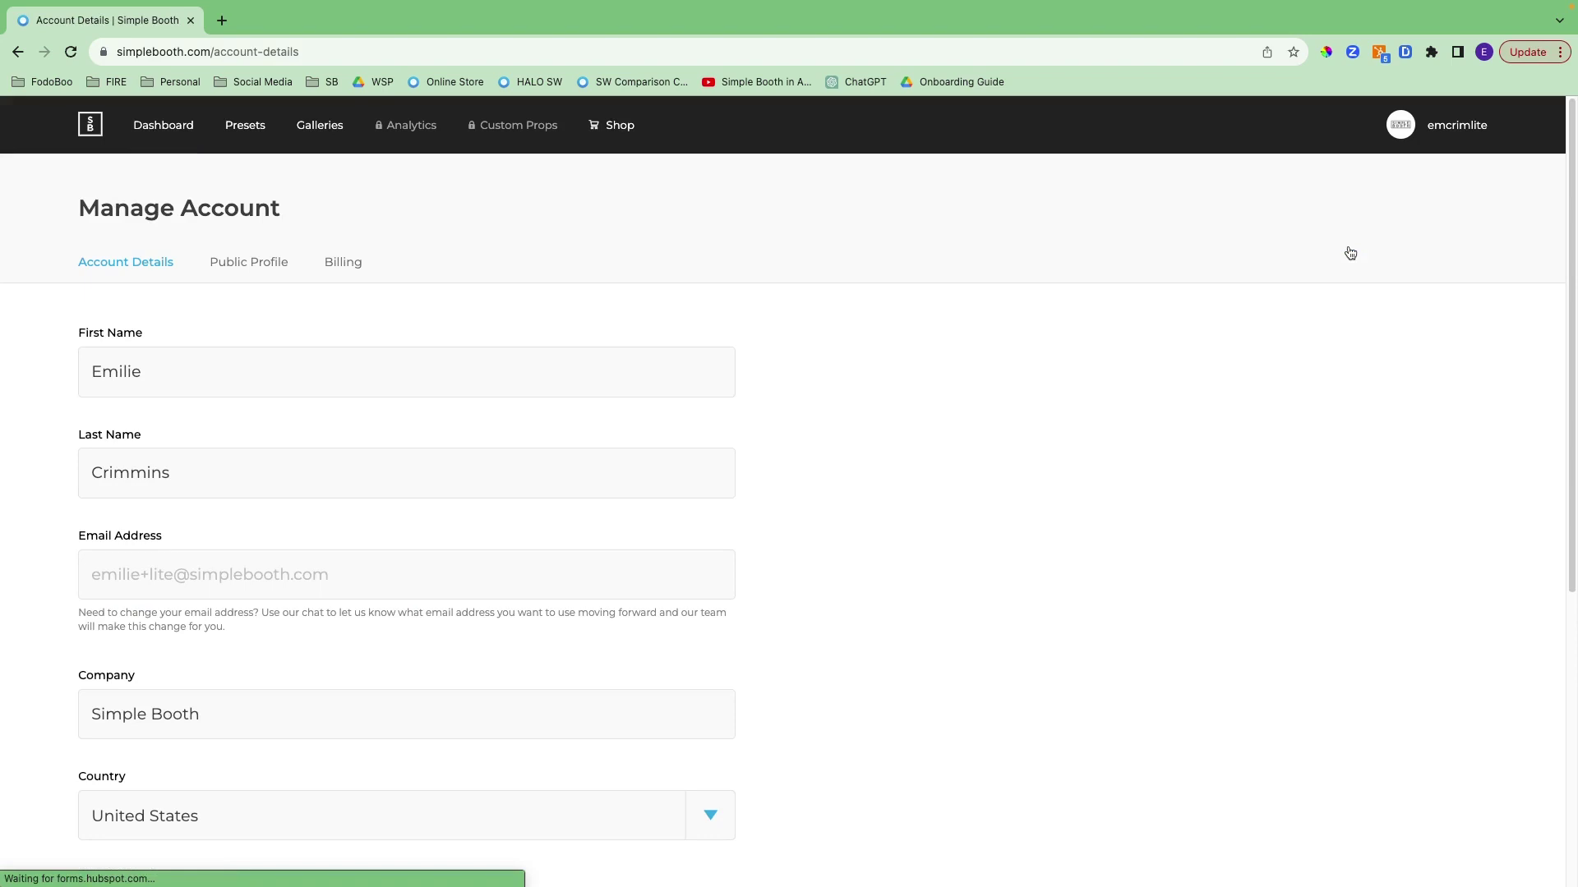
scroll(942, 465, down, 1)
scroll(941, 463, down, 5)
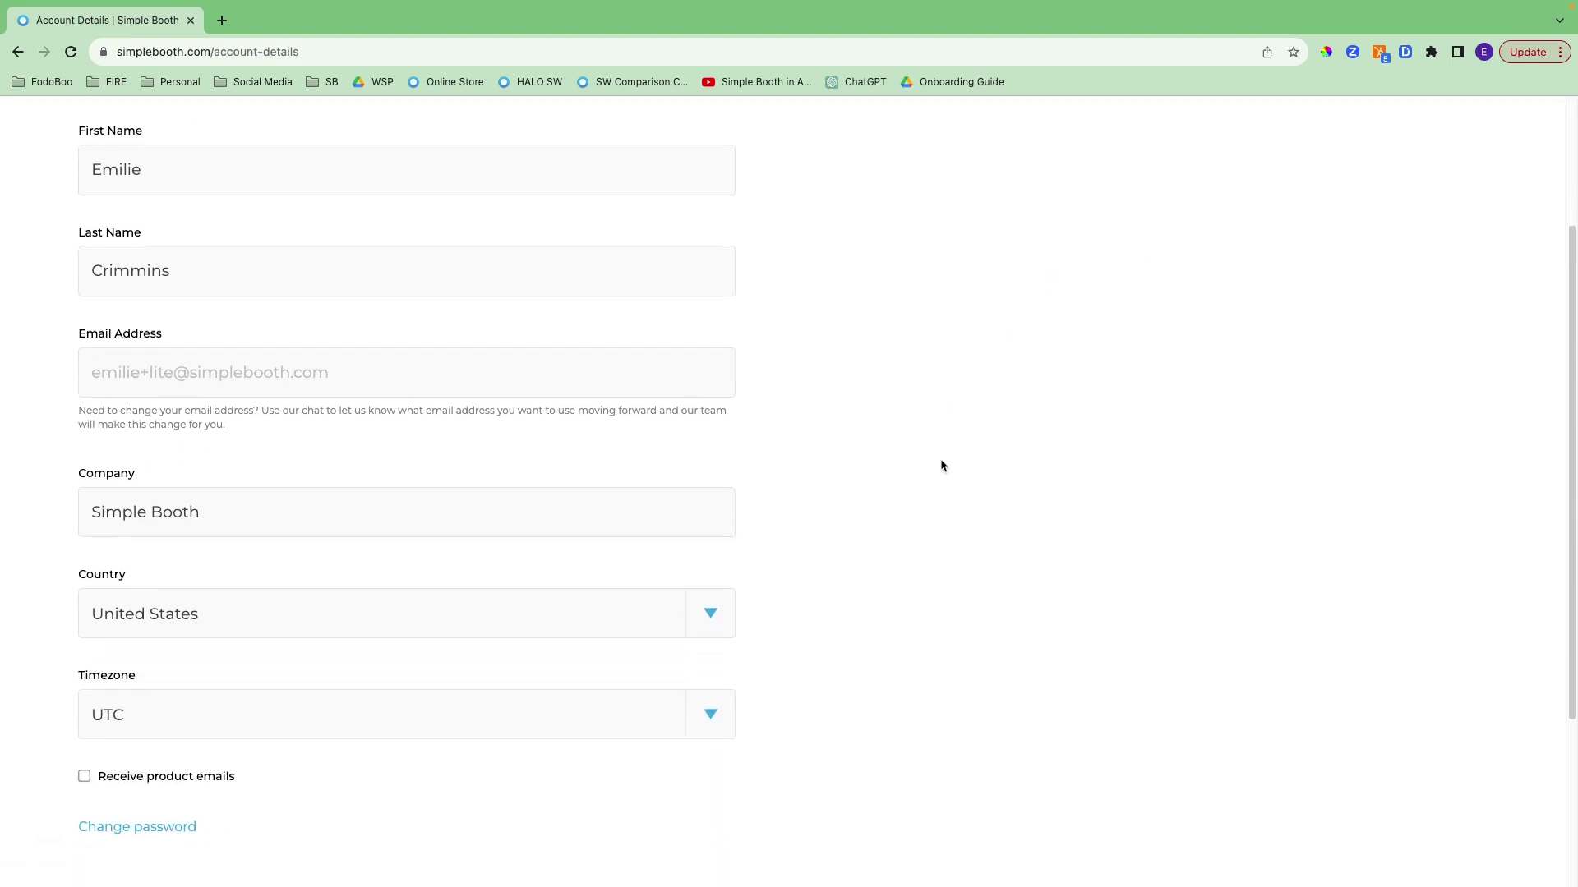
scroll(941, 462, up, 6)
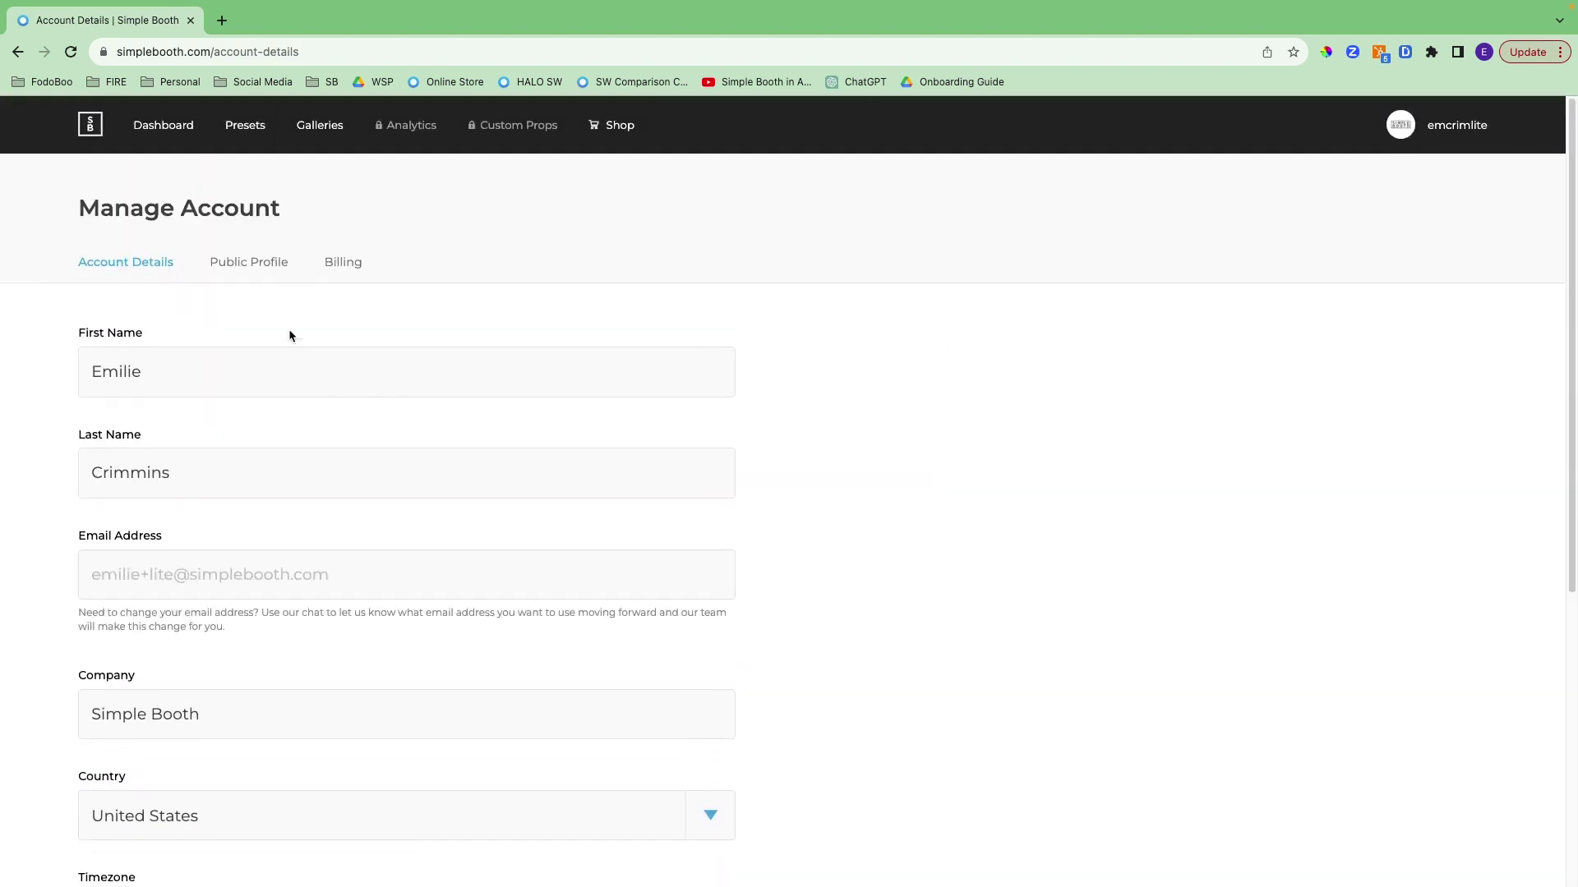
Review the Public Profile settings
click(255, 269)
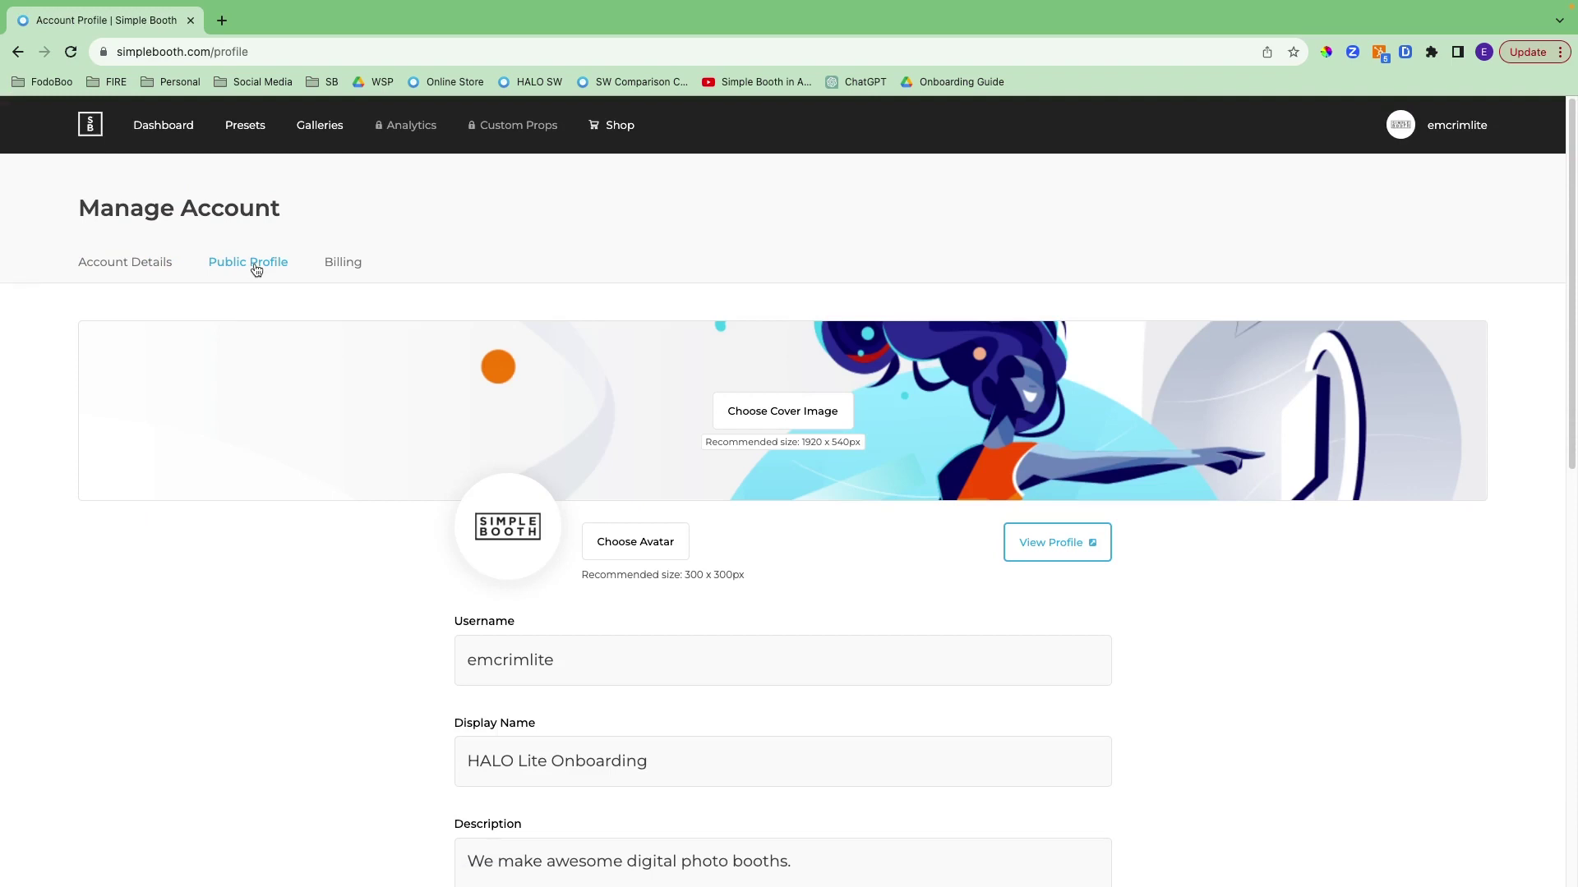
scroll(281, 683, down, 4)
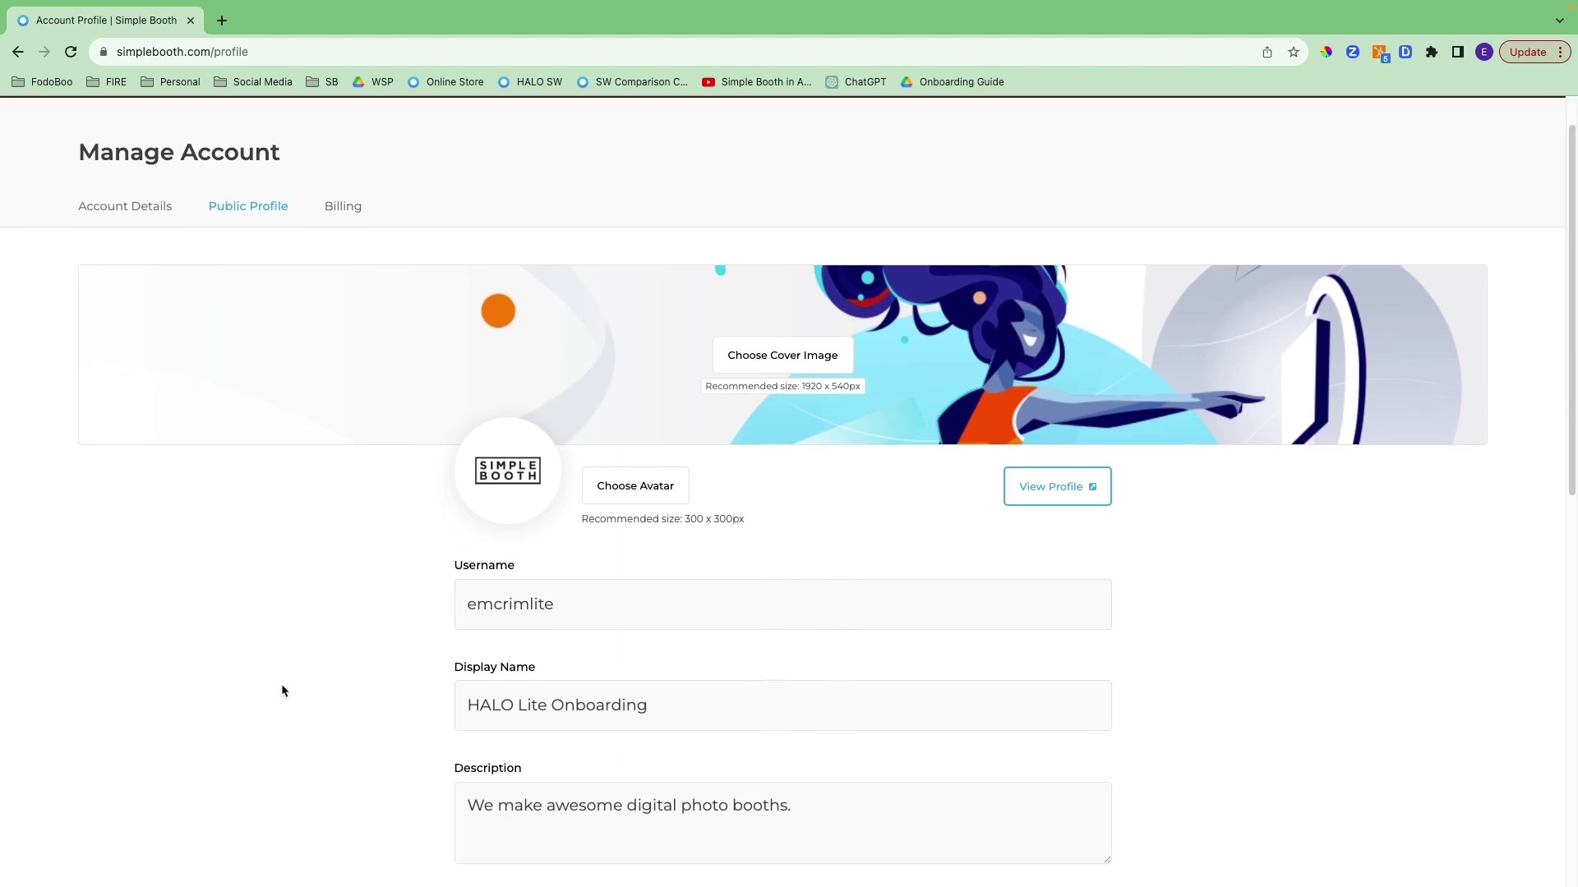
scroll(282, 688, down, 5)
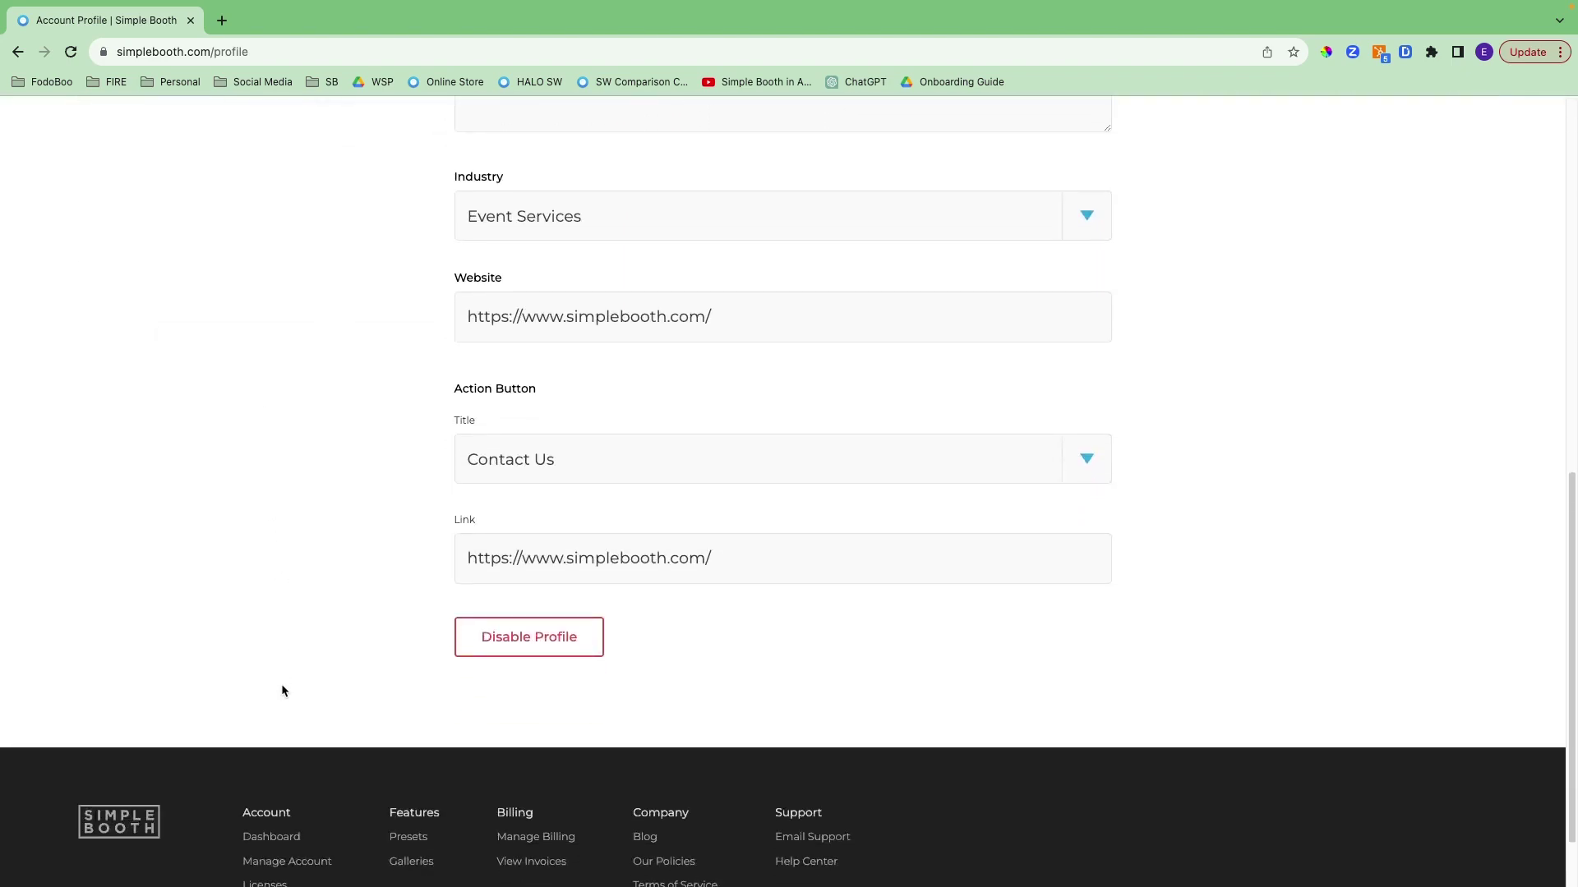
scroll(282, 690, up, 9)
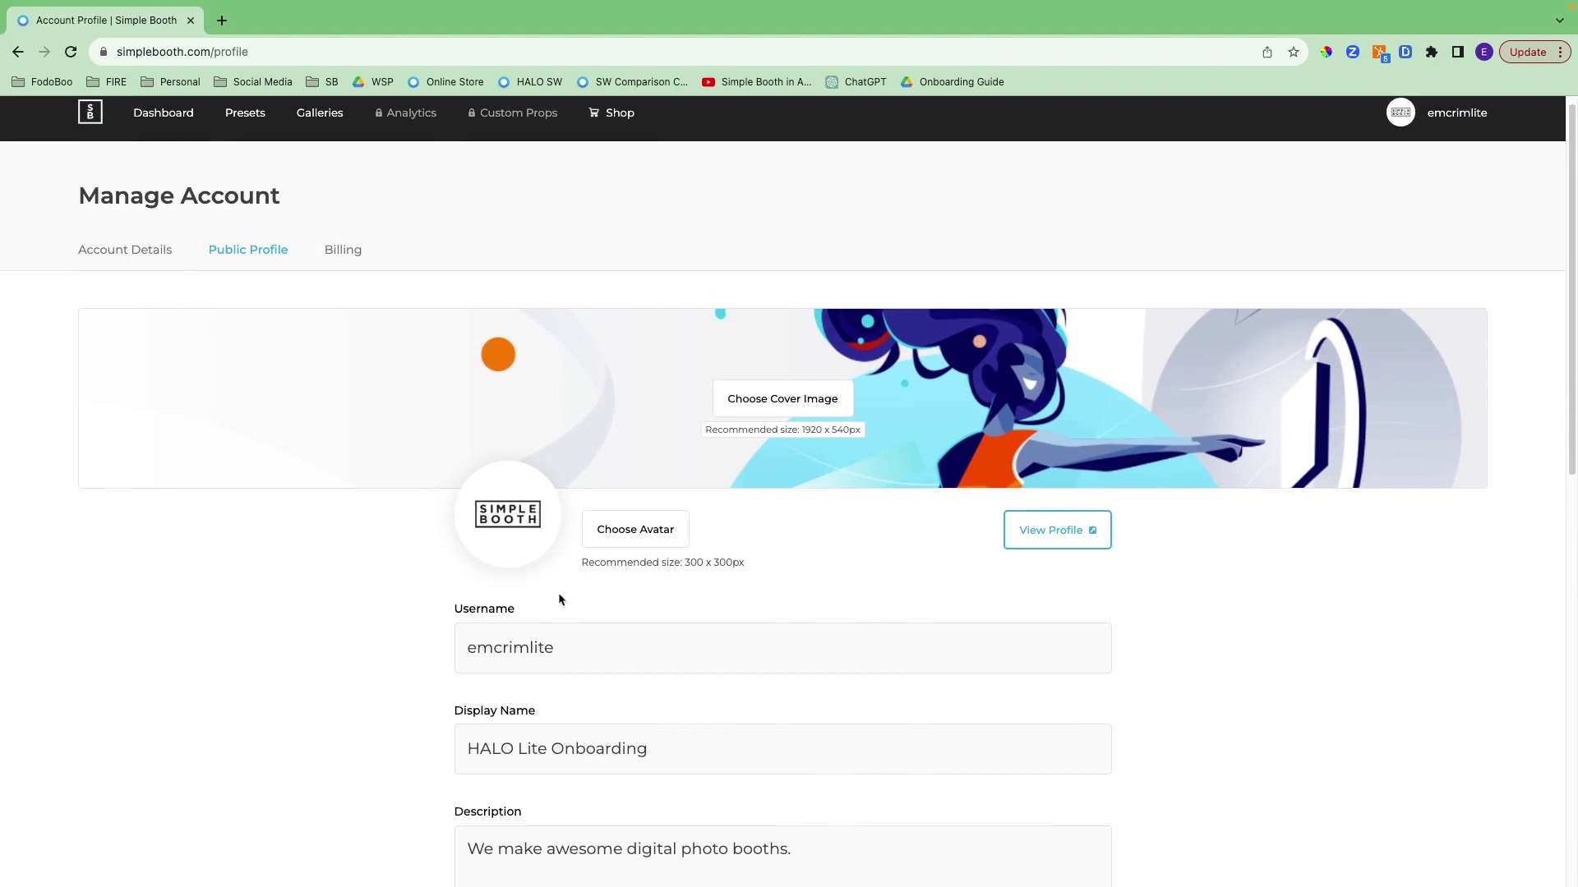
View the public profile's gallery promotion embed code, then show the Lite billing plan
click(1048, 534)
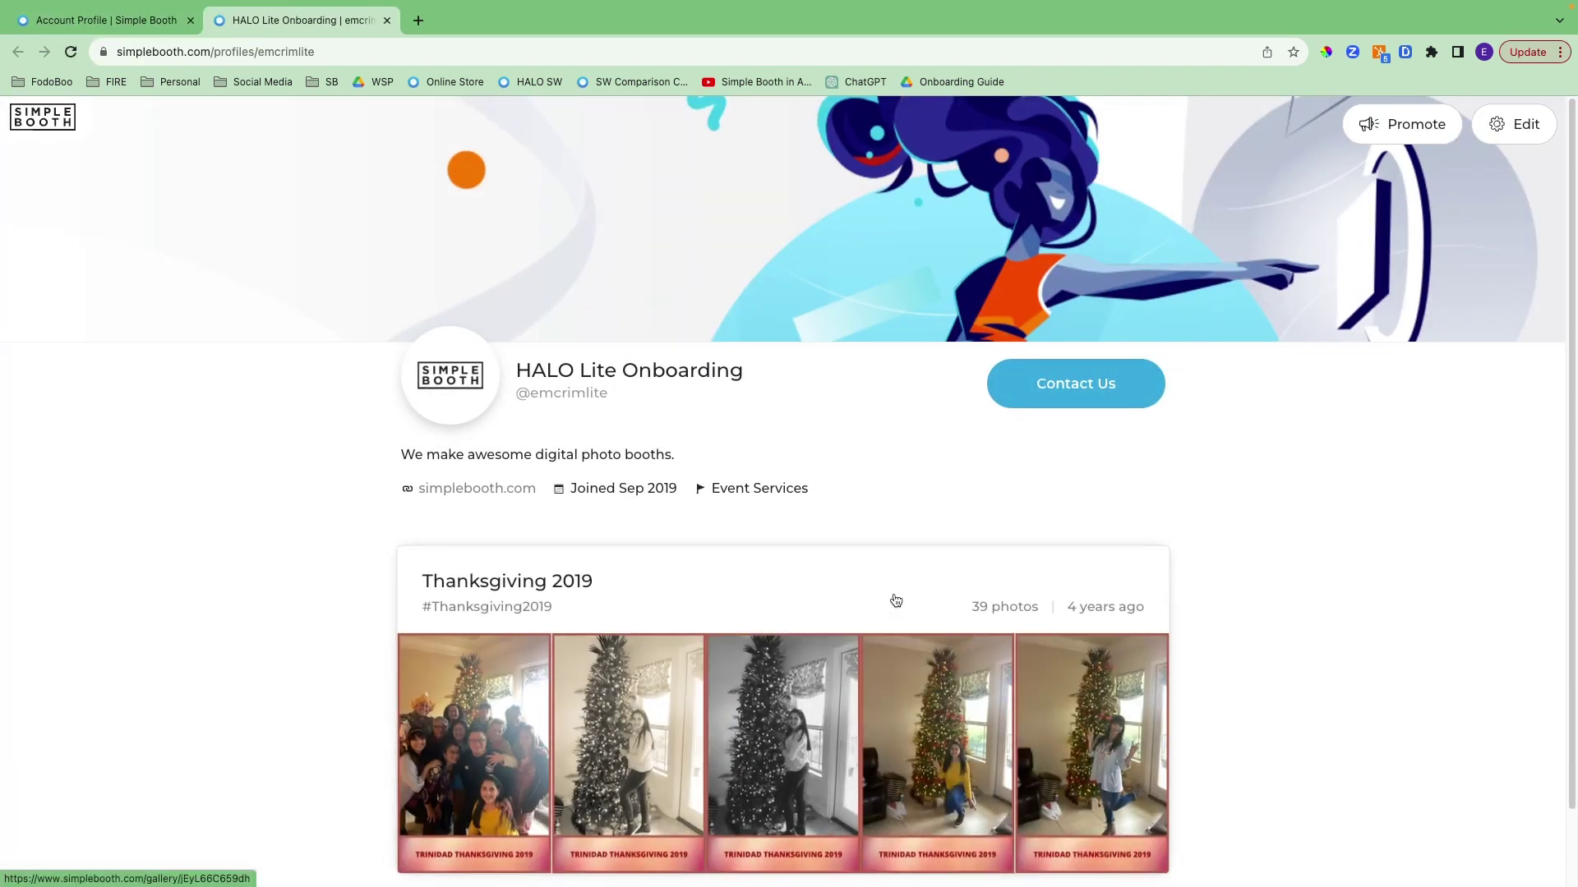
click(1406, 130)
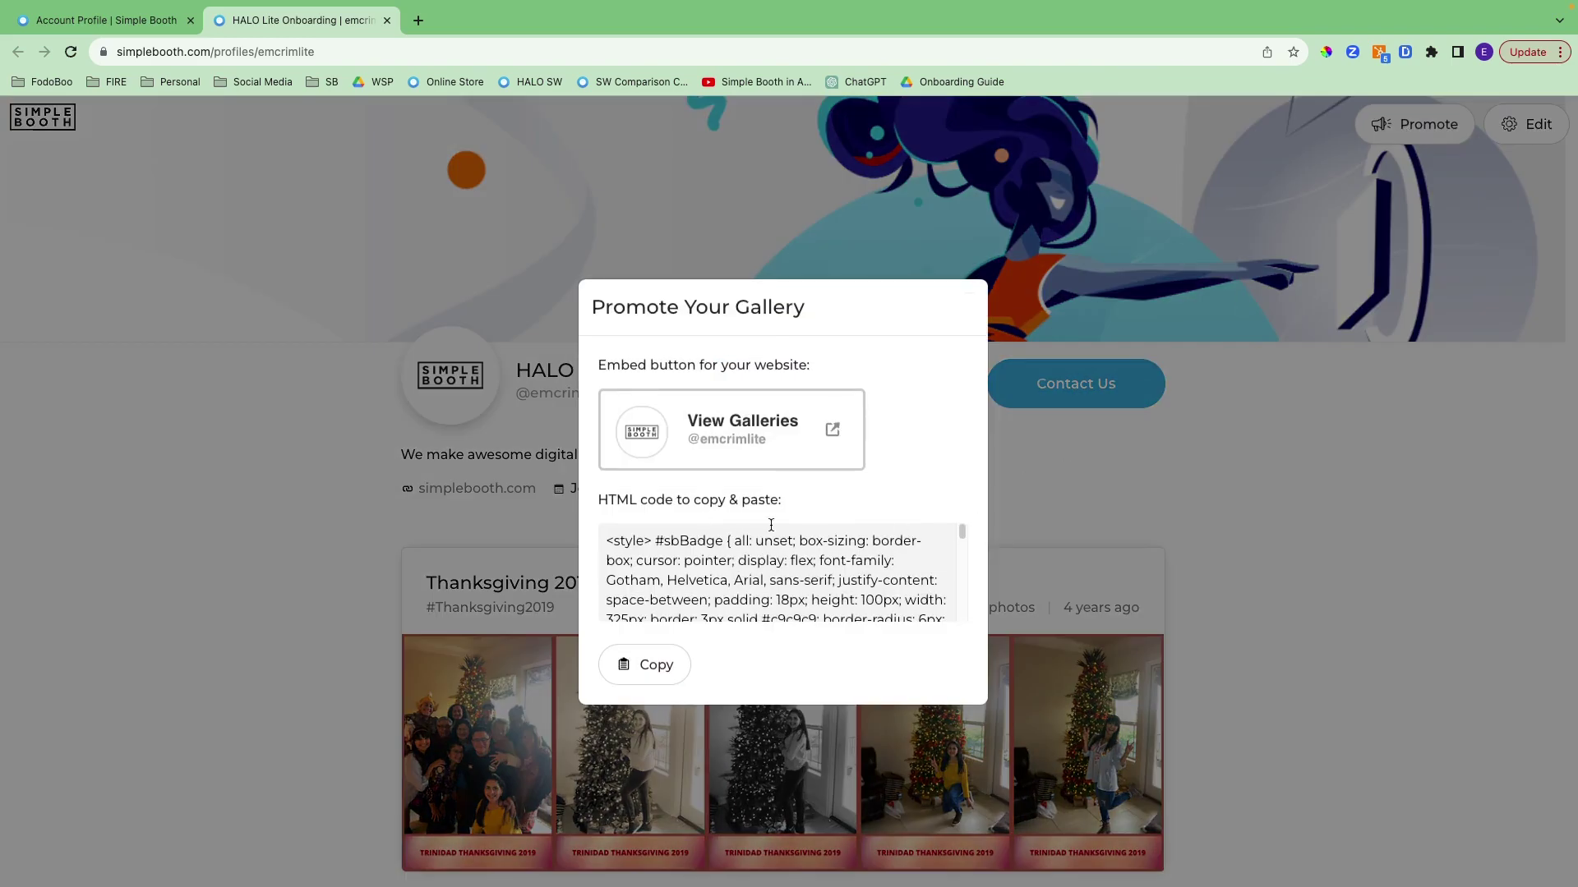
click(1145, 472)
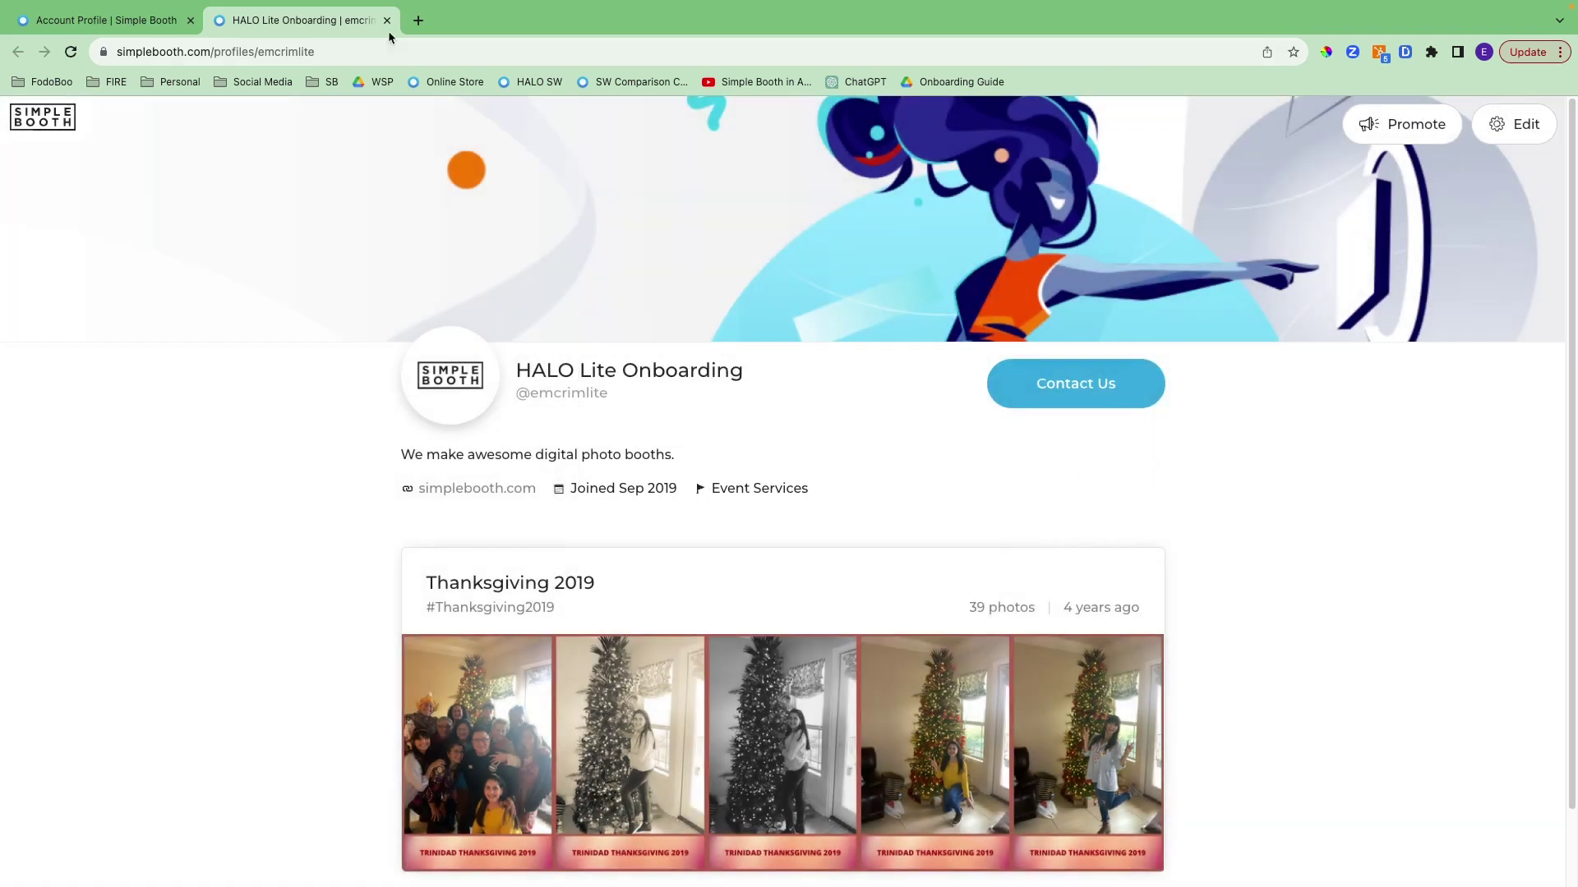
click(386, 20)
click(341, 249)
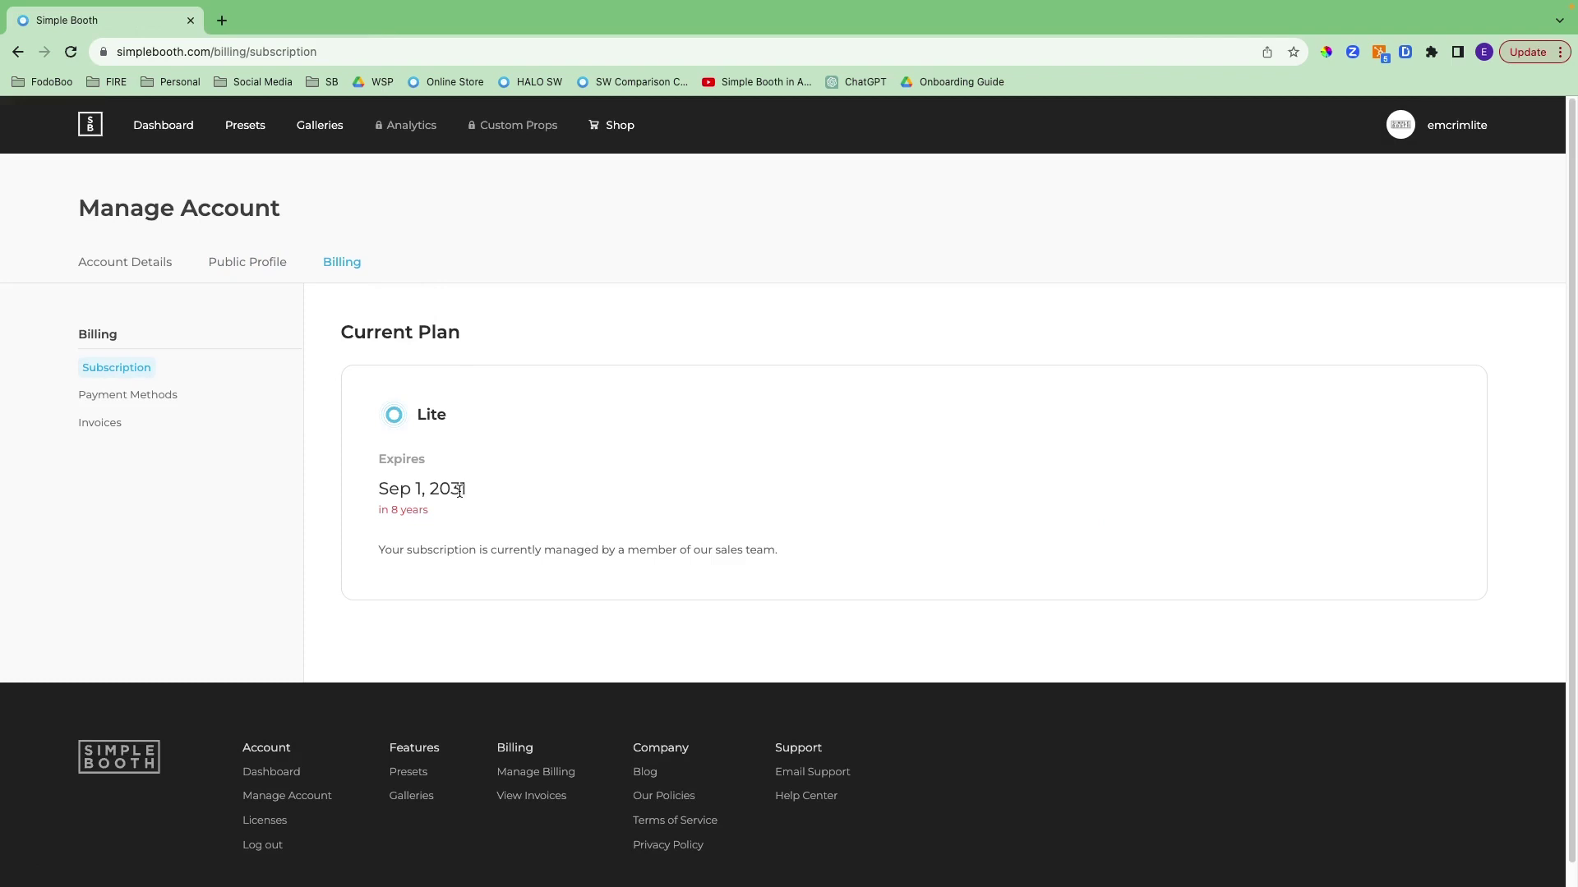
Check the saved payment methods and the empty invoices list, then return to the dashboard
click(141, 395)
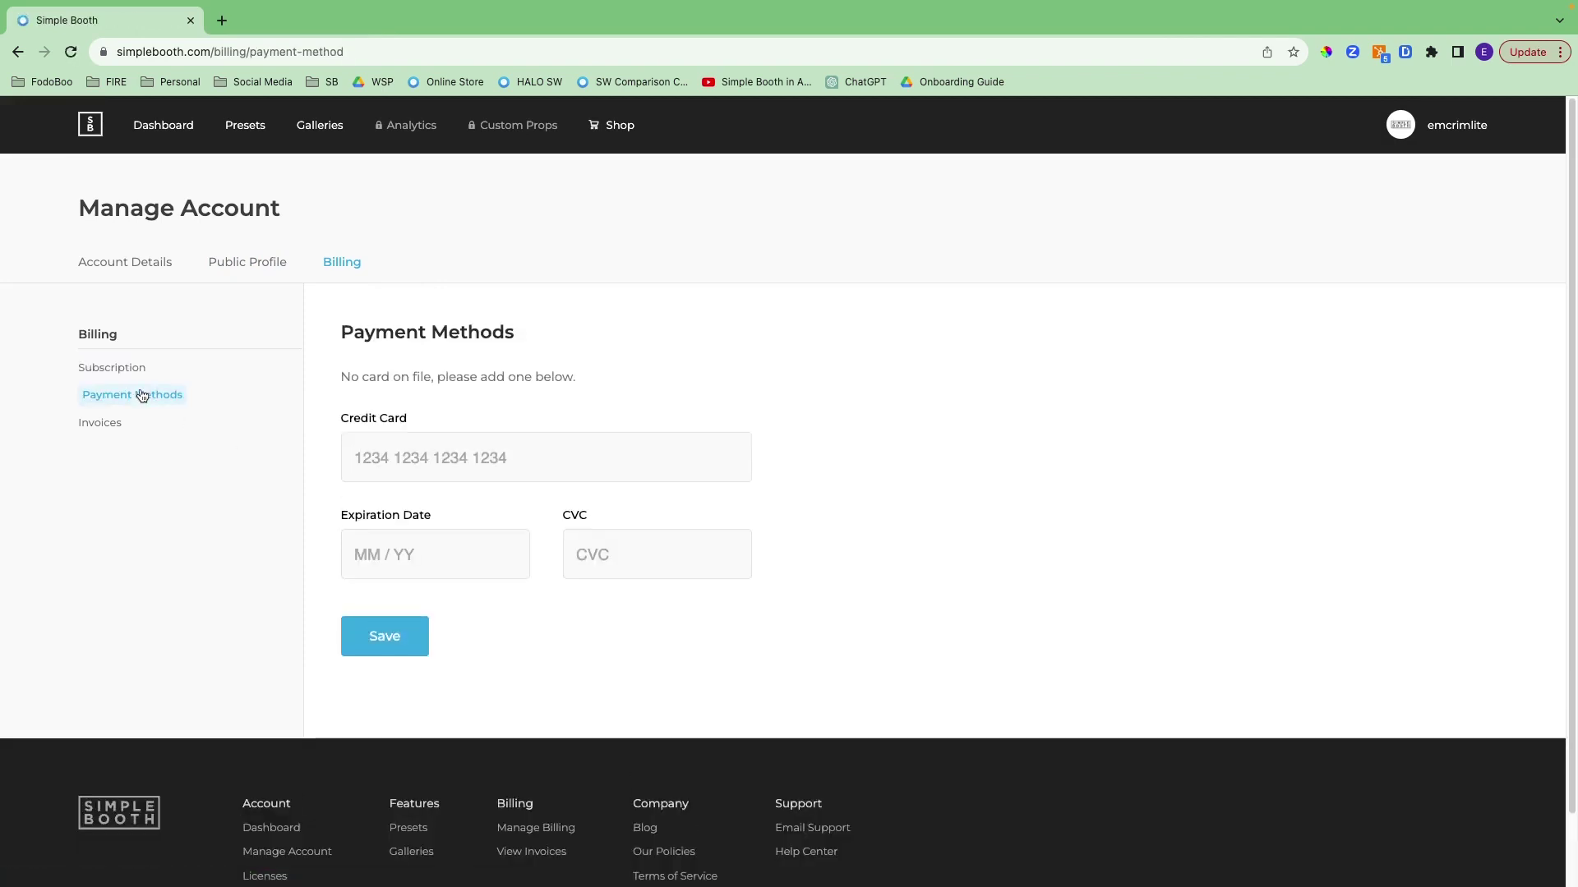
click(105, 424)
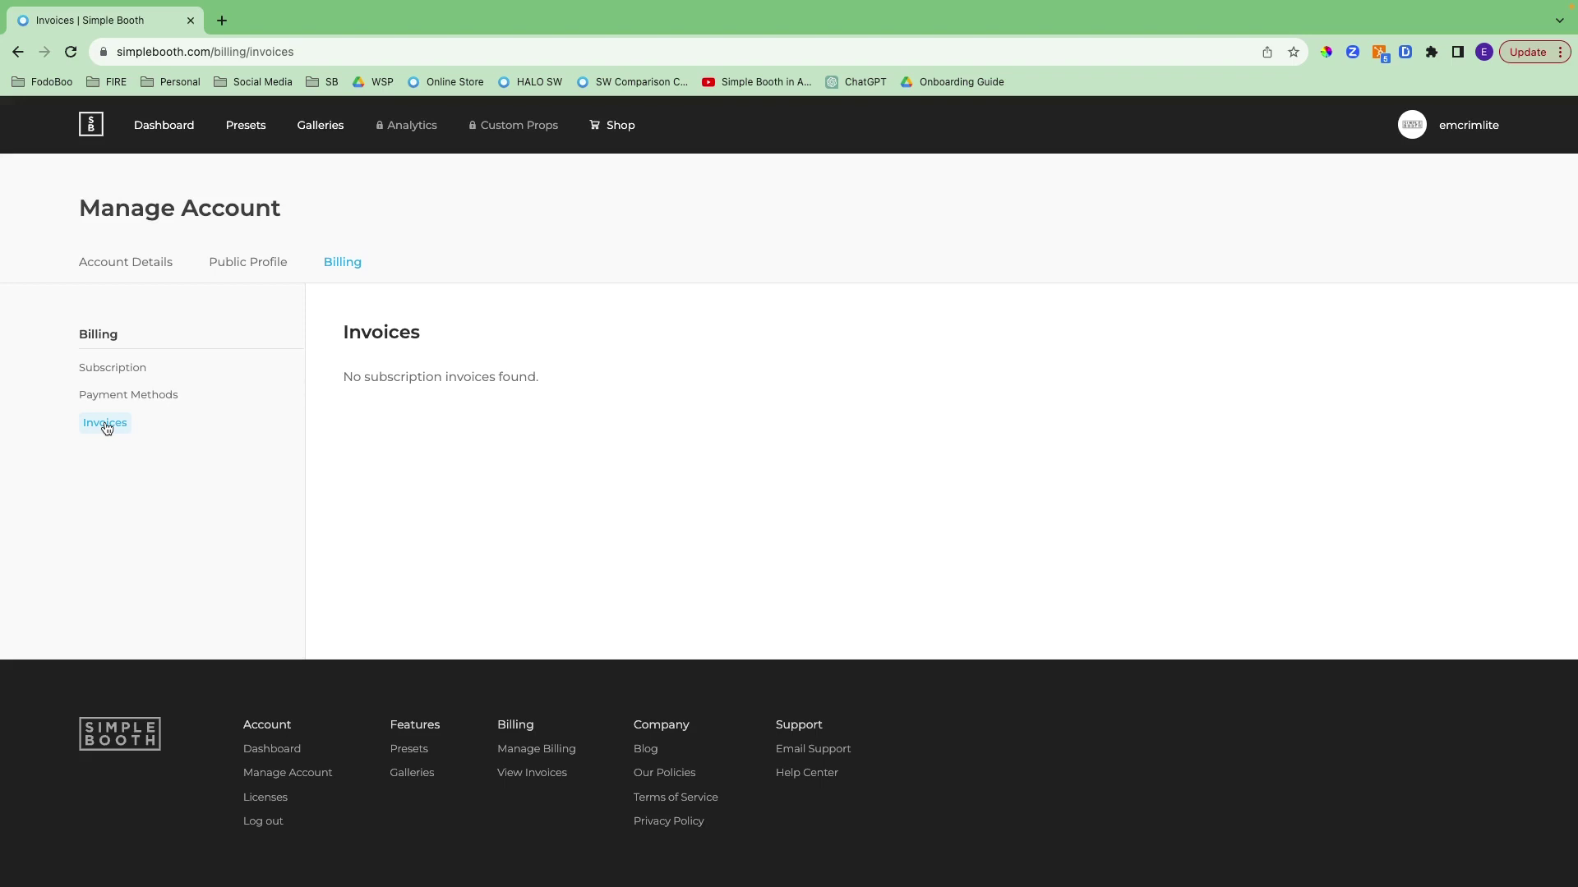
click(167, 135)
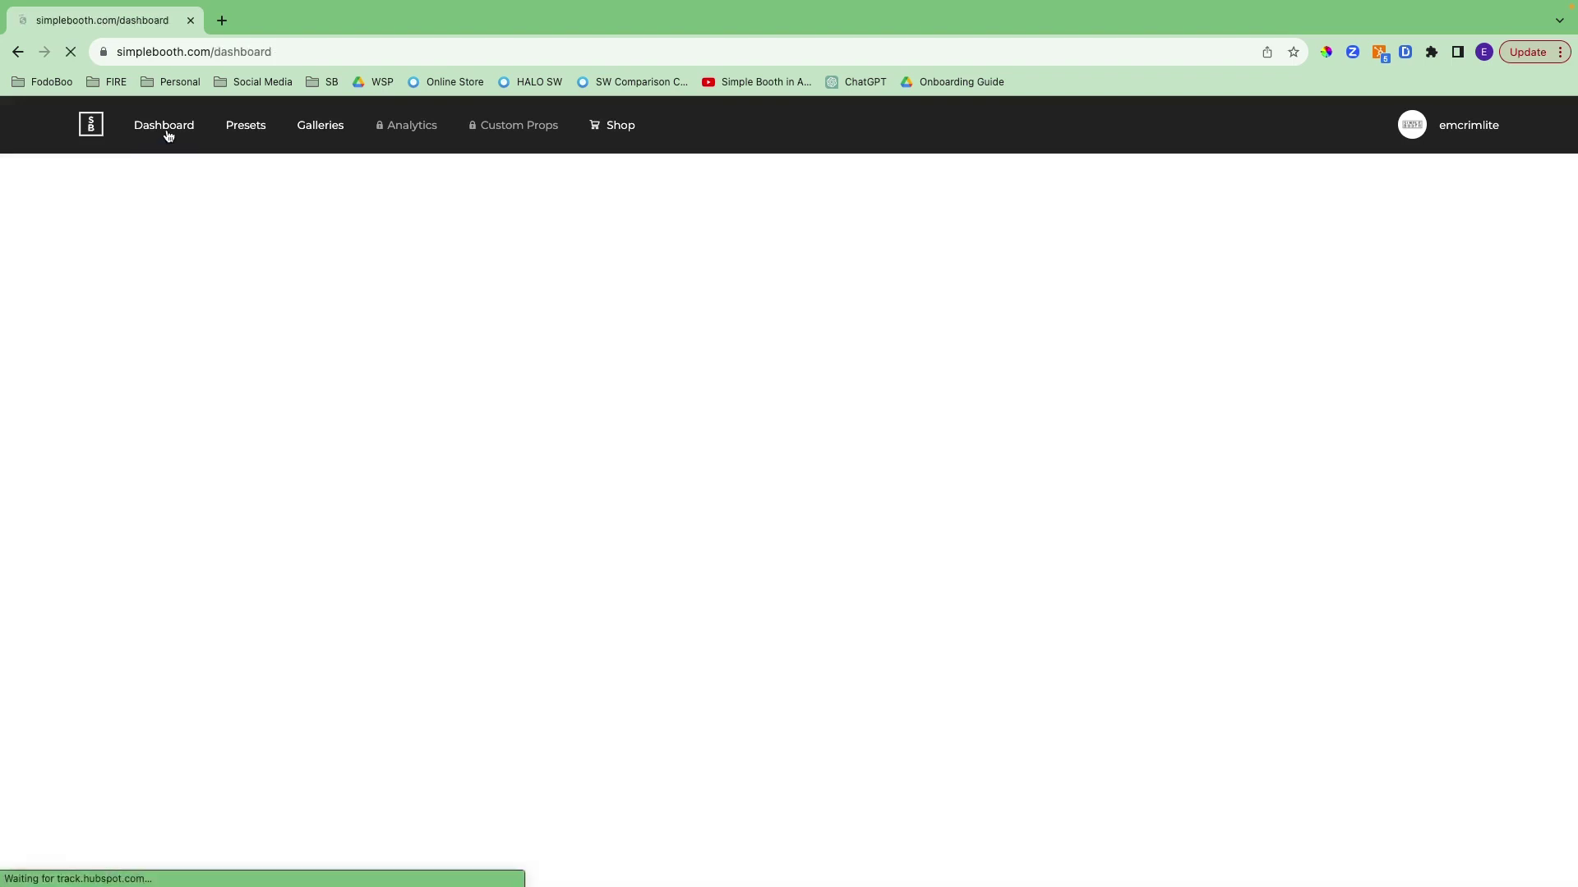
Create a new preset named 'Your Event Name' with Physical (your iPad) capture
click(245, 139)
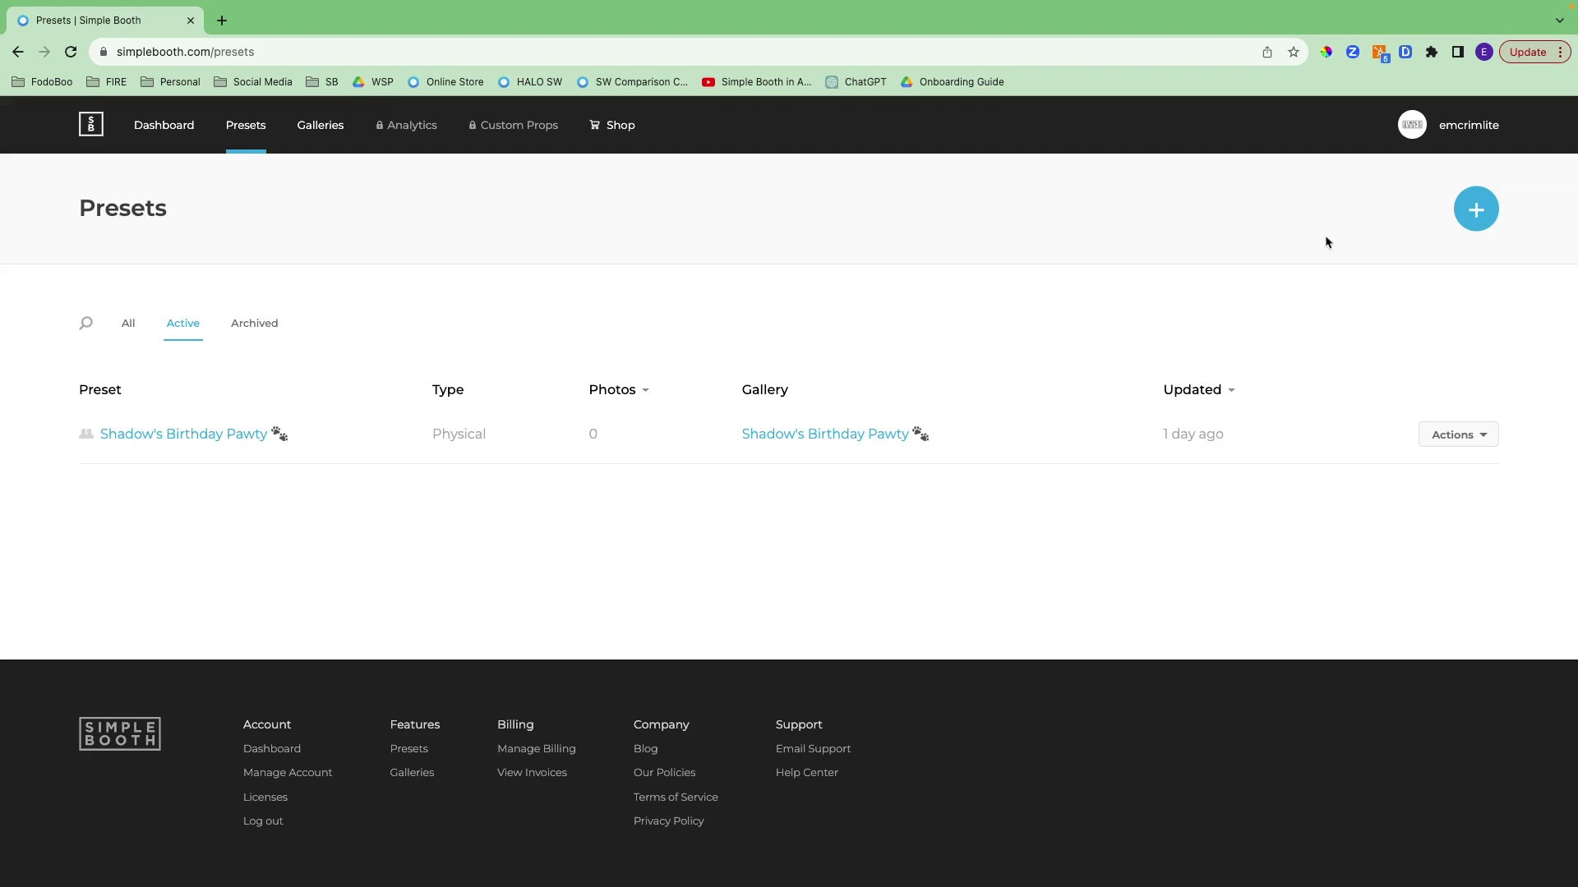
click(1476, 210)
click(592, 375)
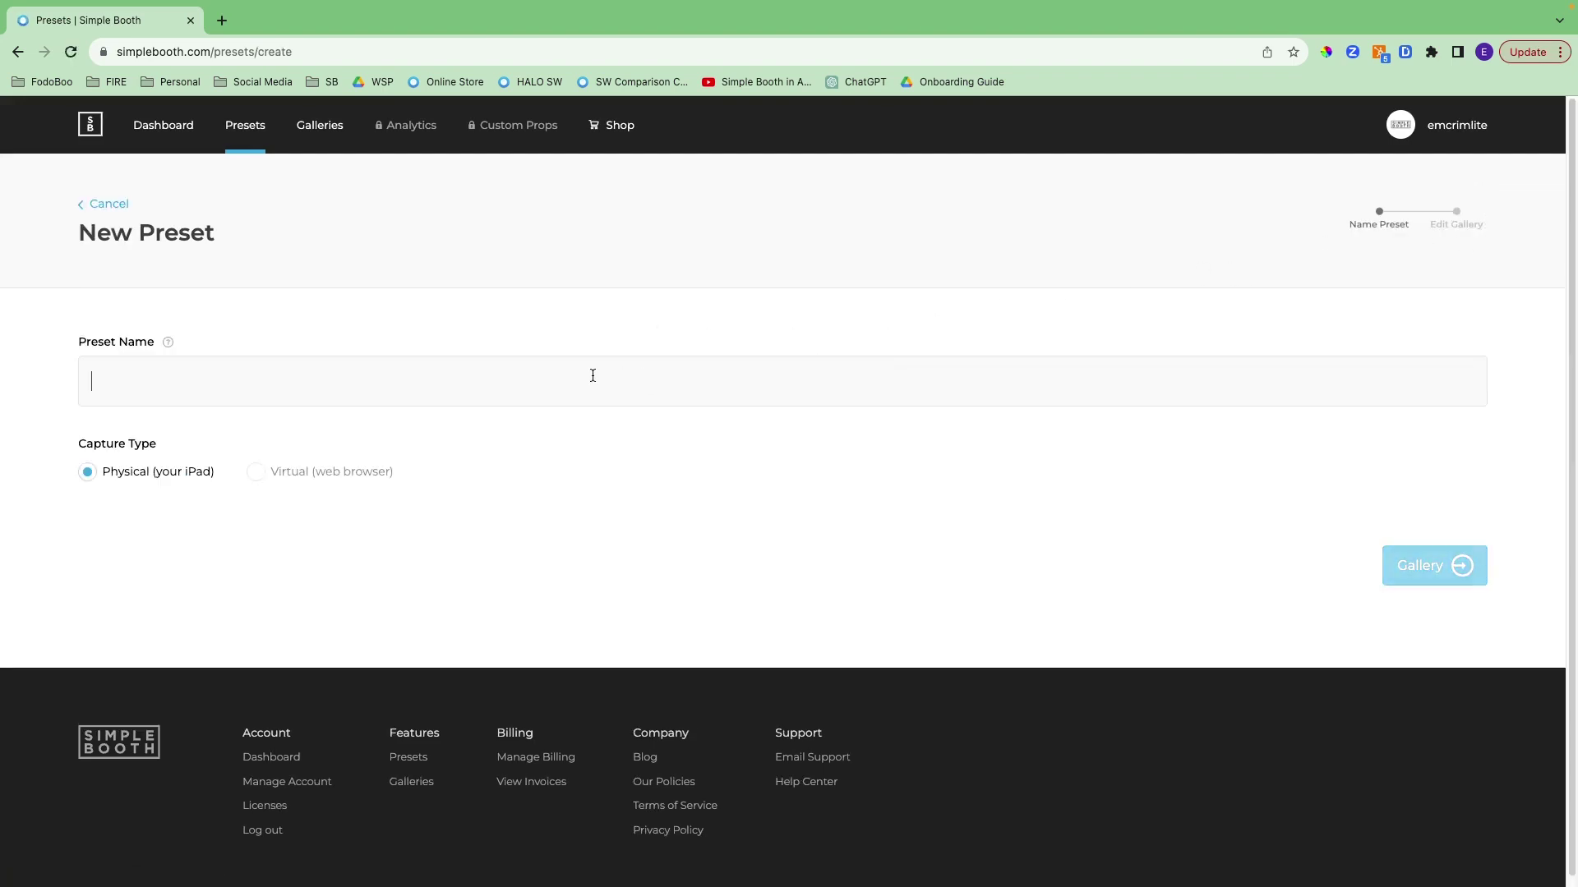
text(Your Event Name)
On the Gallery step, keep the name 'Your Event Name' and add the #halo hashtag
click(1419, 565)
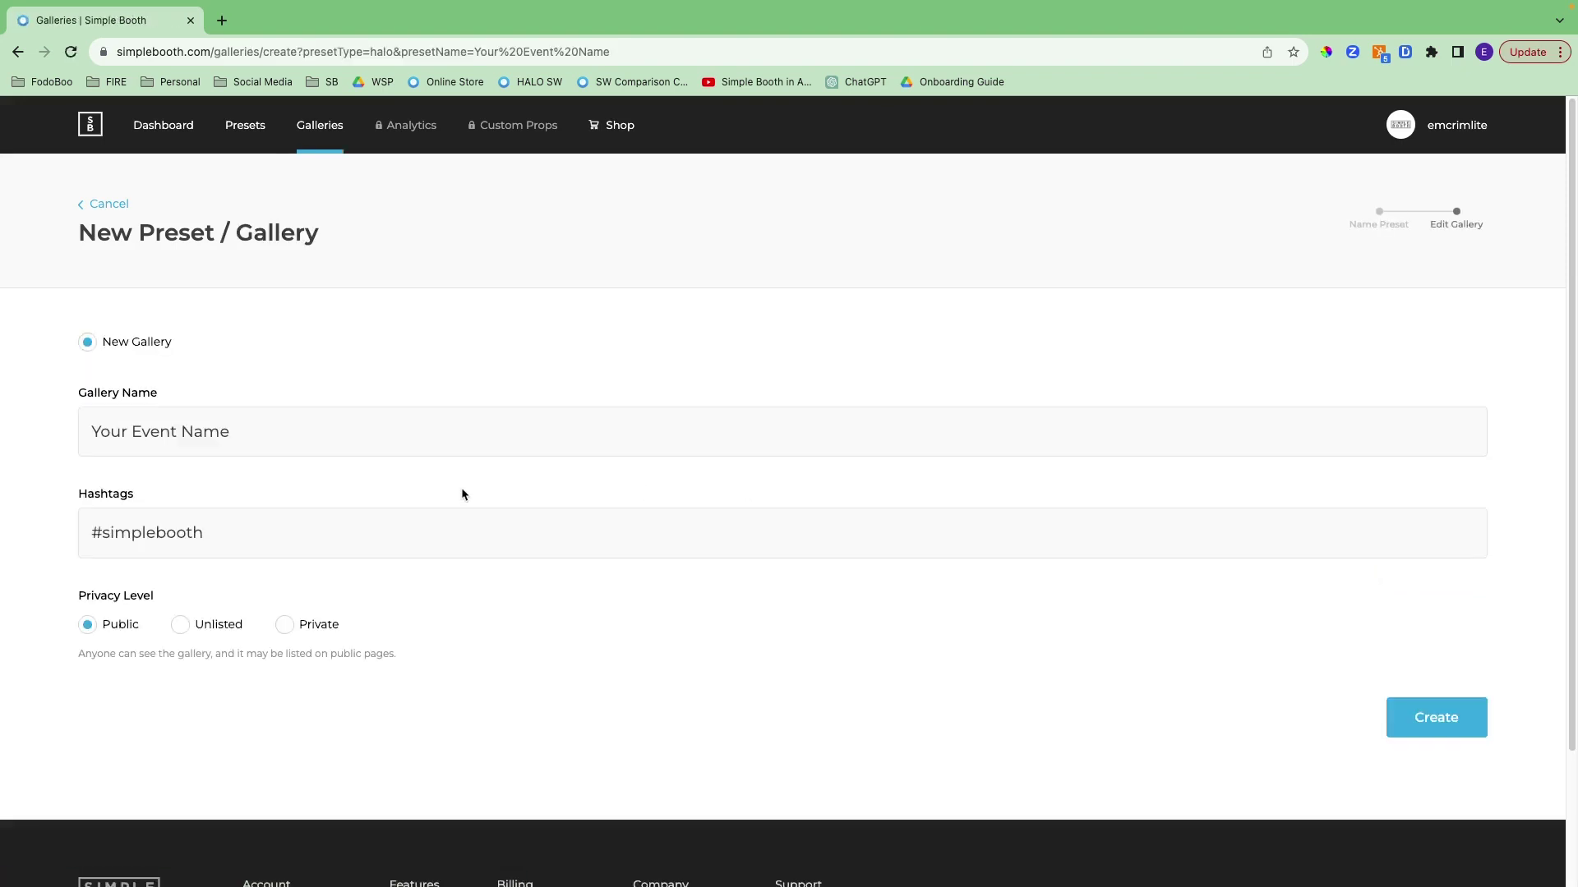
triple_click(137, 429)
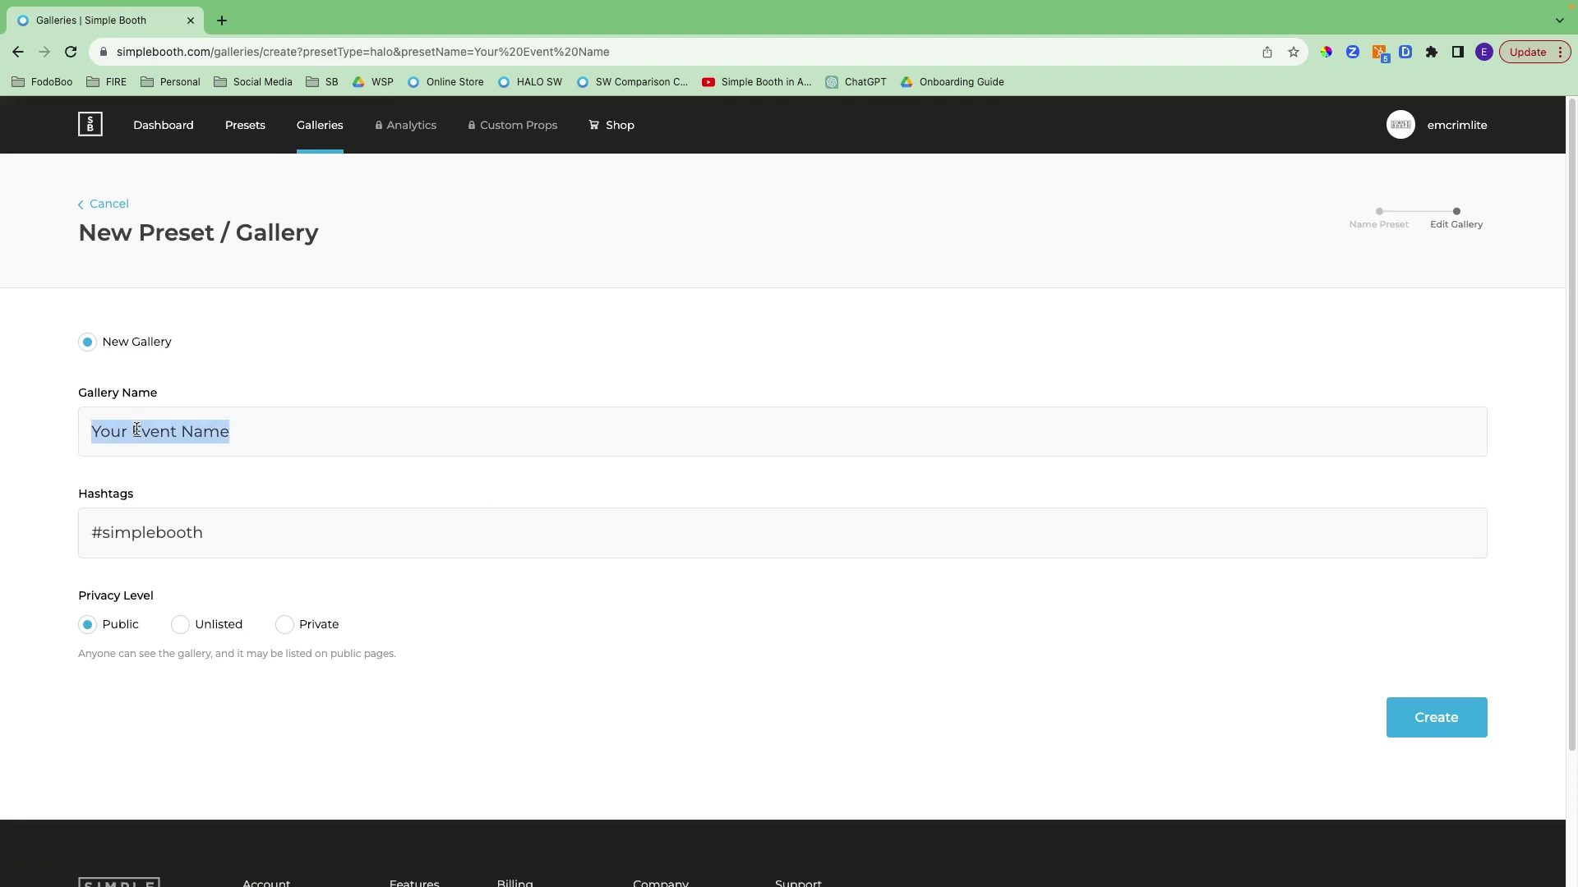
click(282, 426)
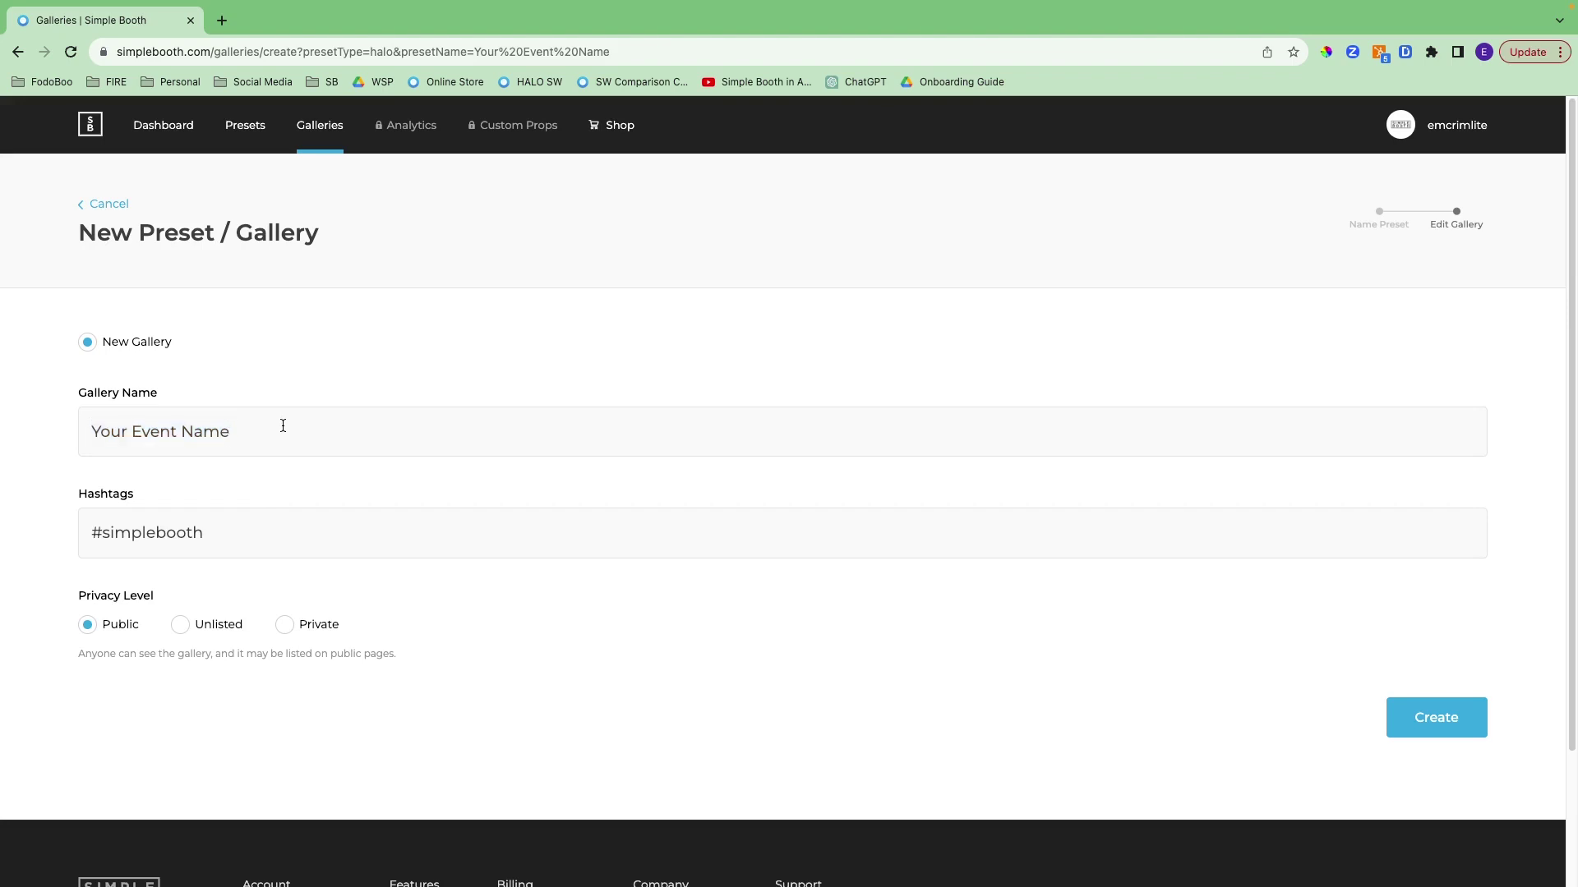
click(233, 529)
text(#halo)
Compare Unlisted and Private, settle on Public privacy, and create the gallery
click(182, 626)
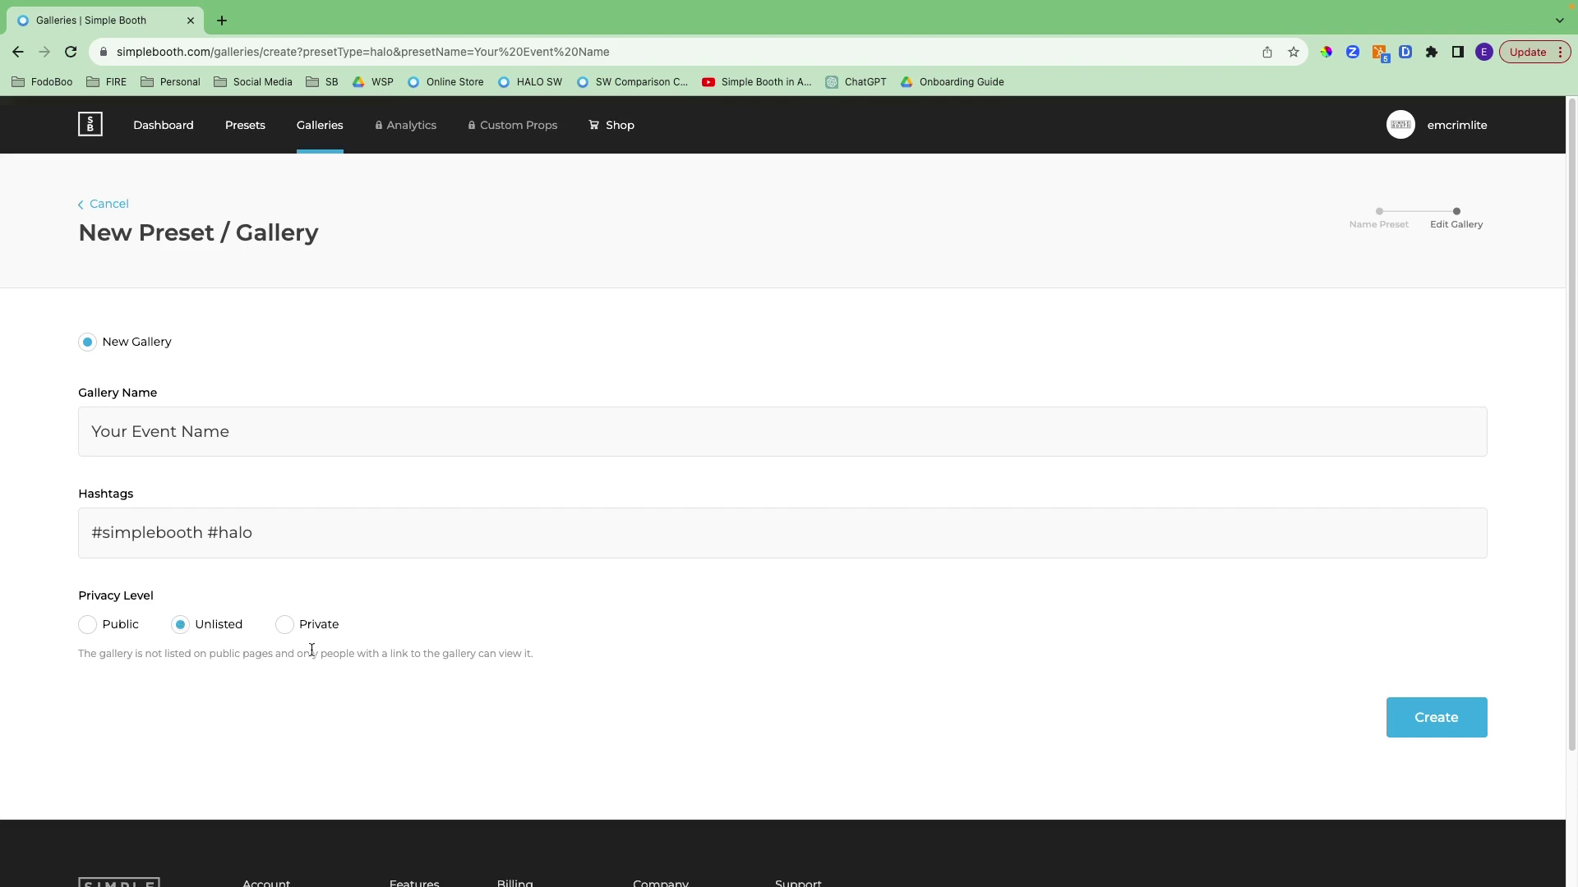
click(283, 626)
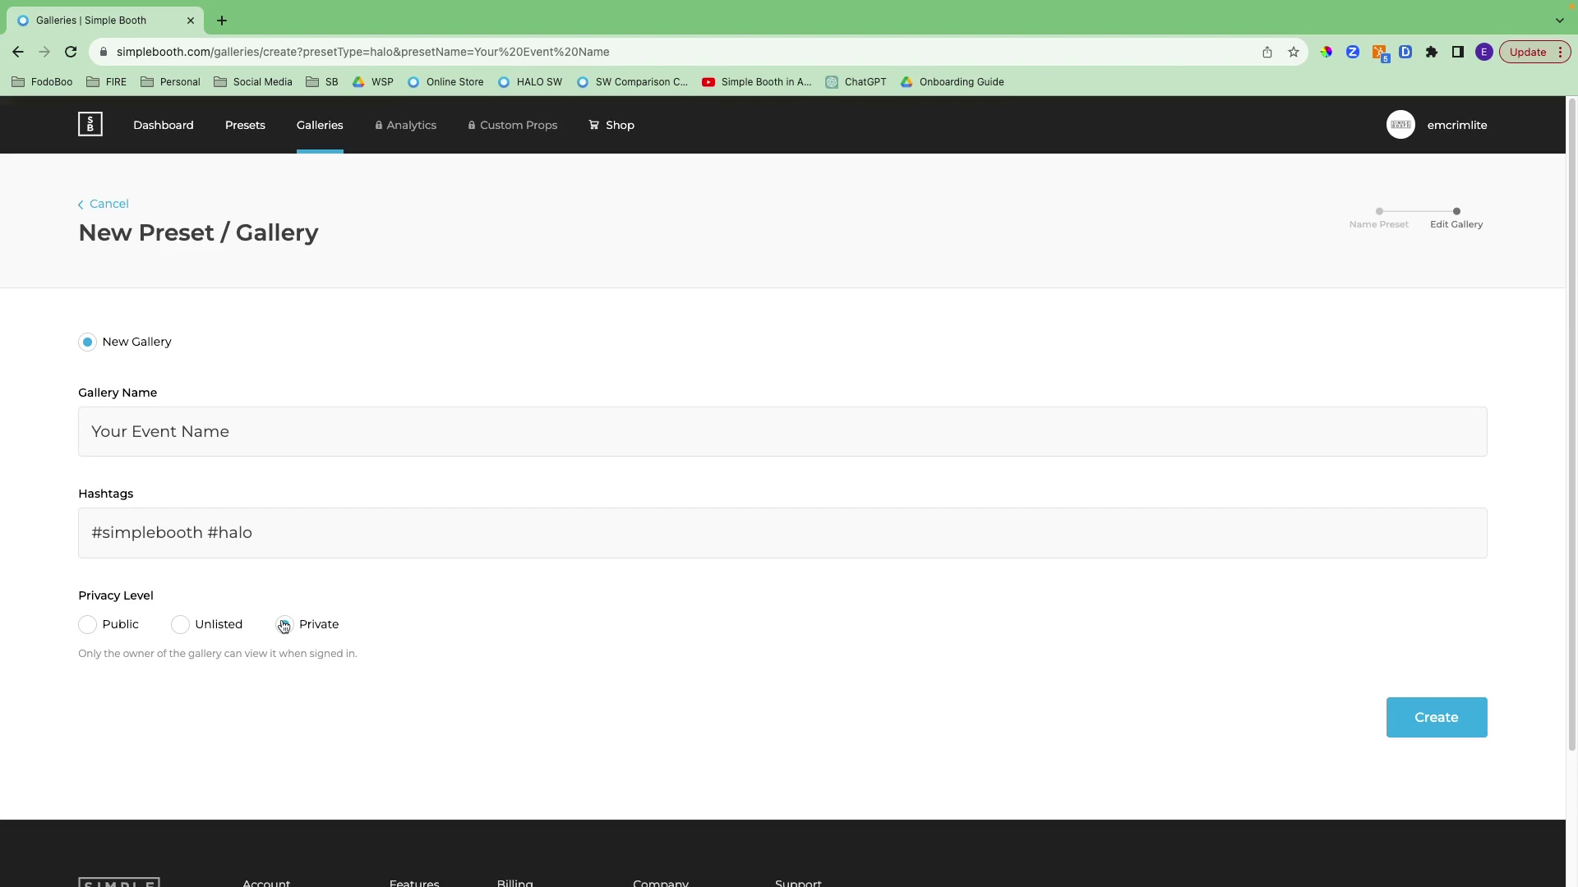
click(93, 627)
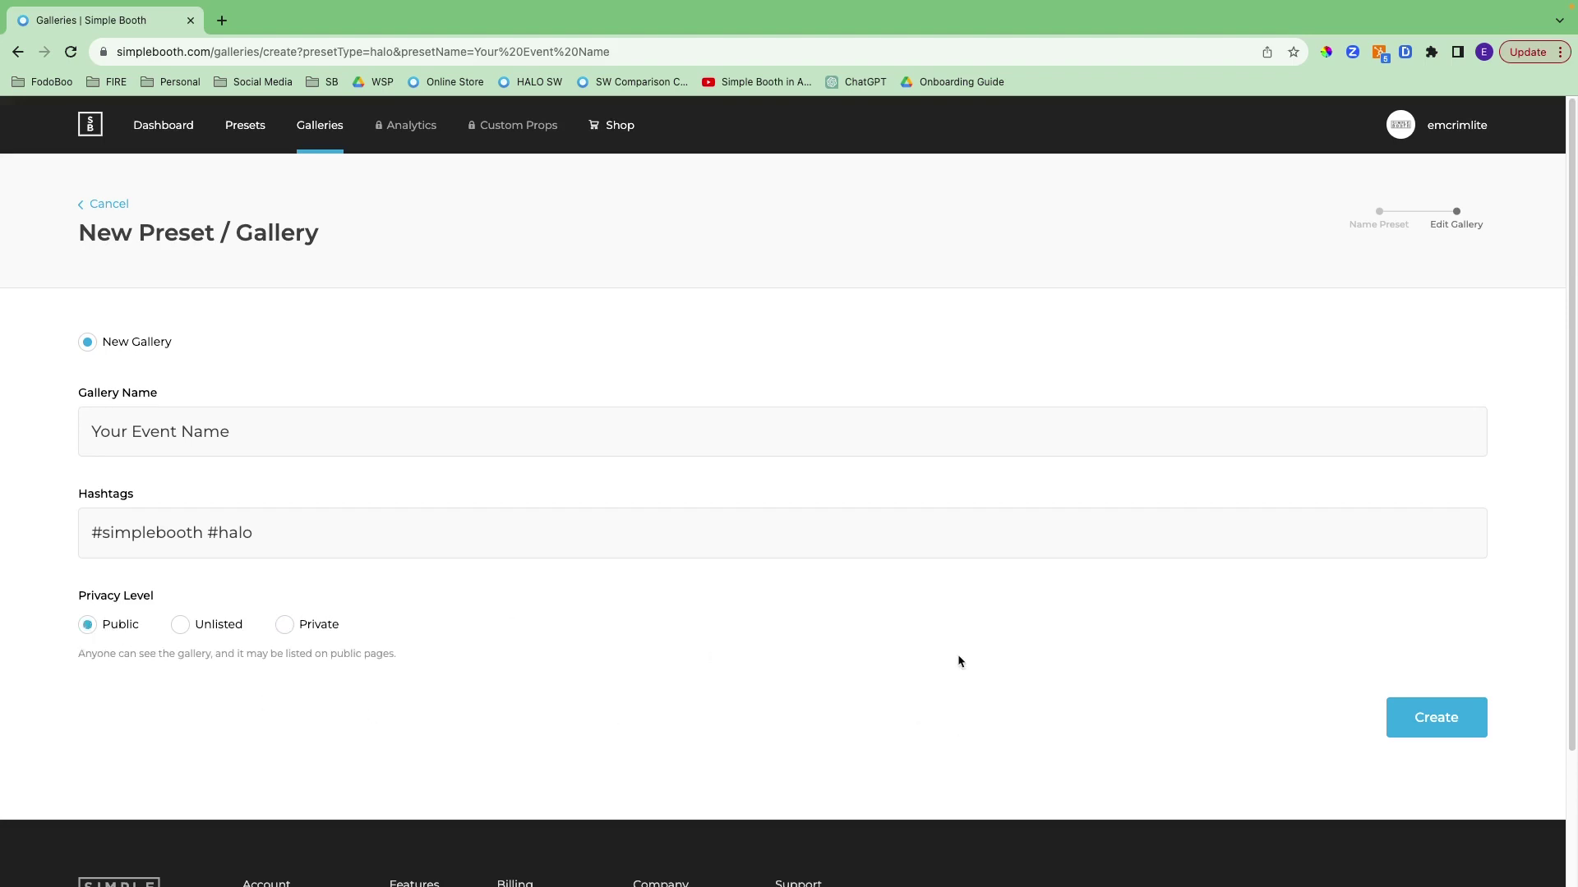
click(1410, 722)
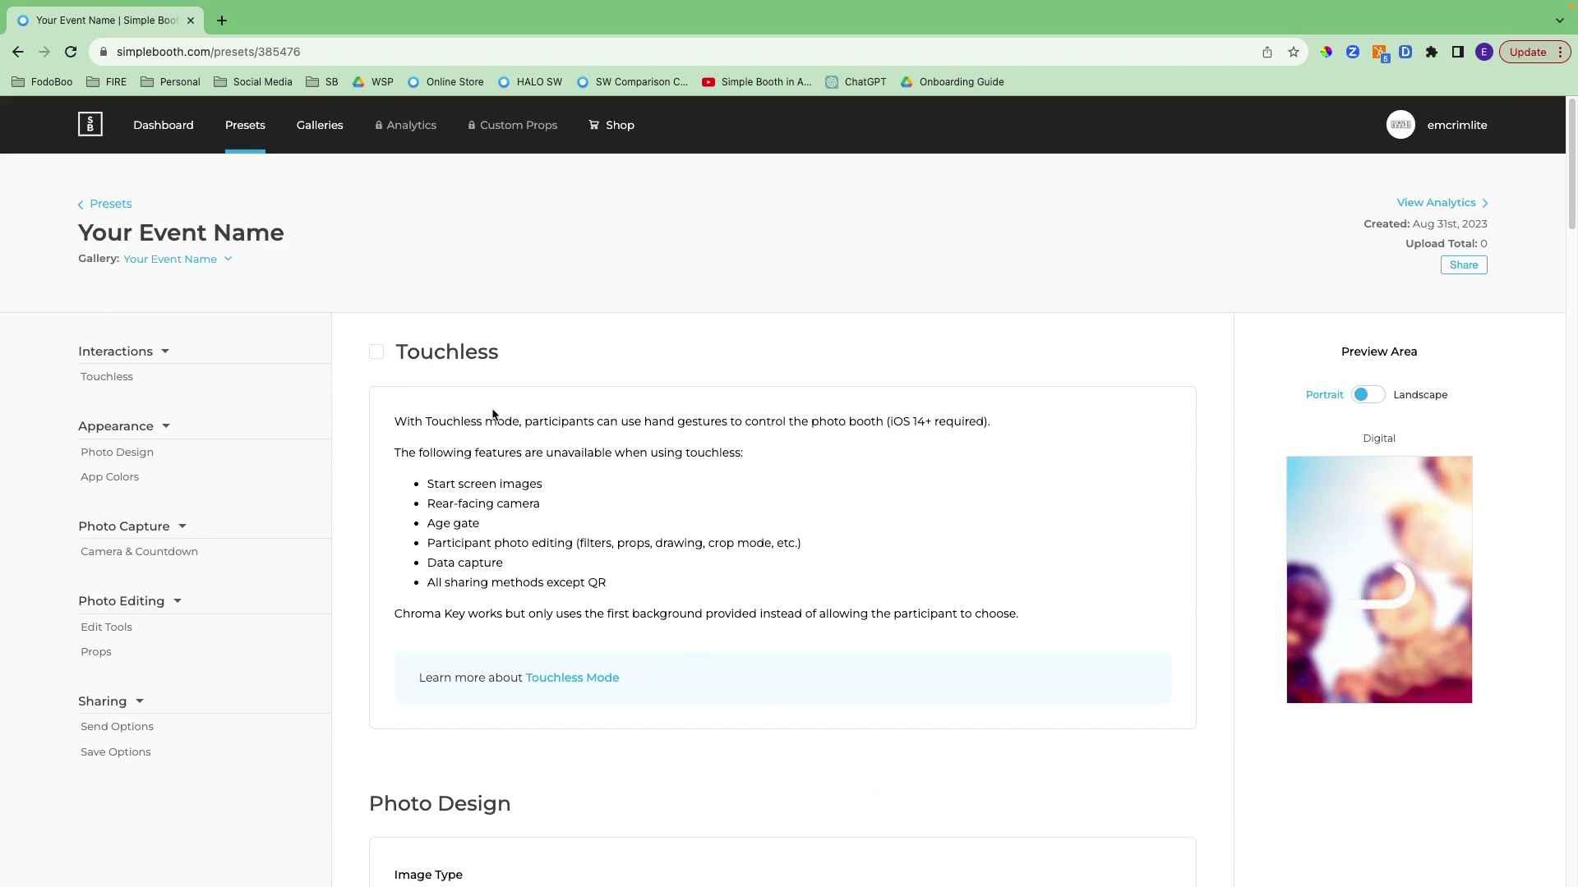
click(376, 354)
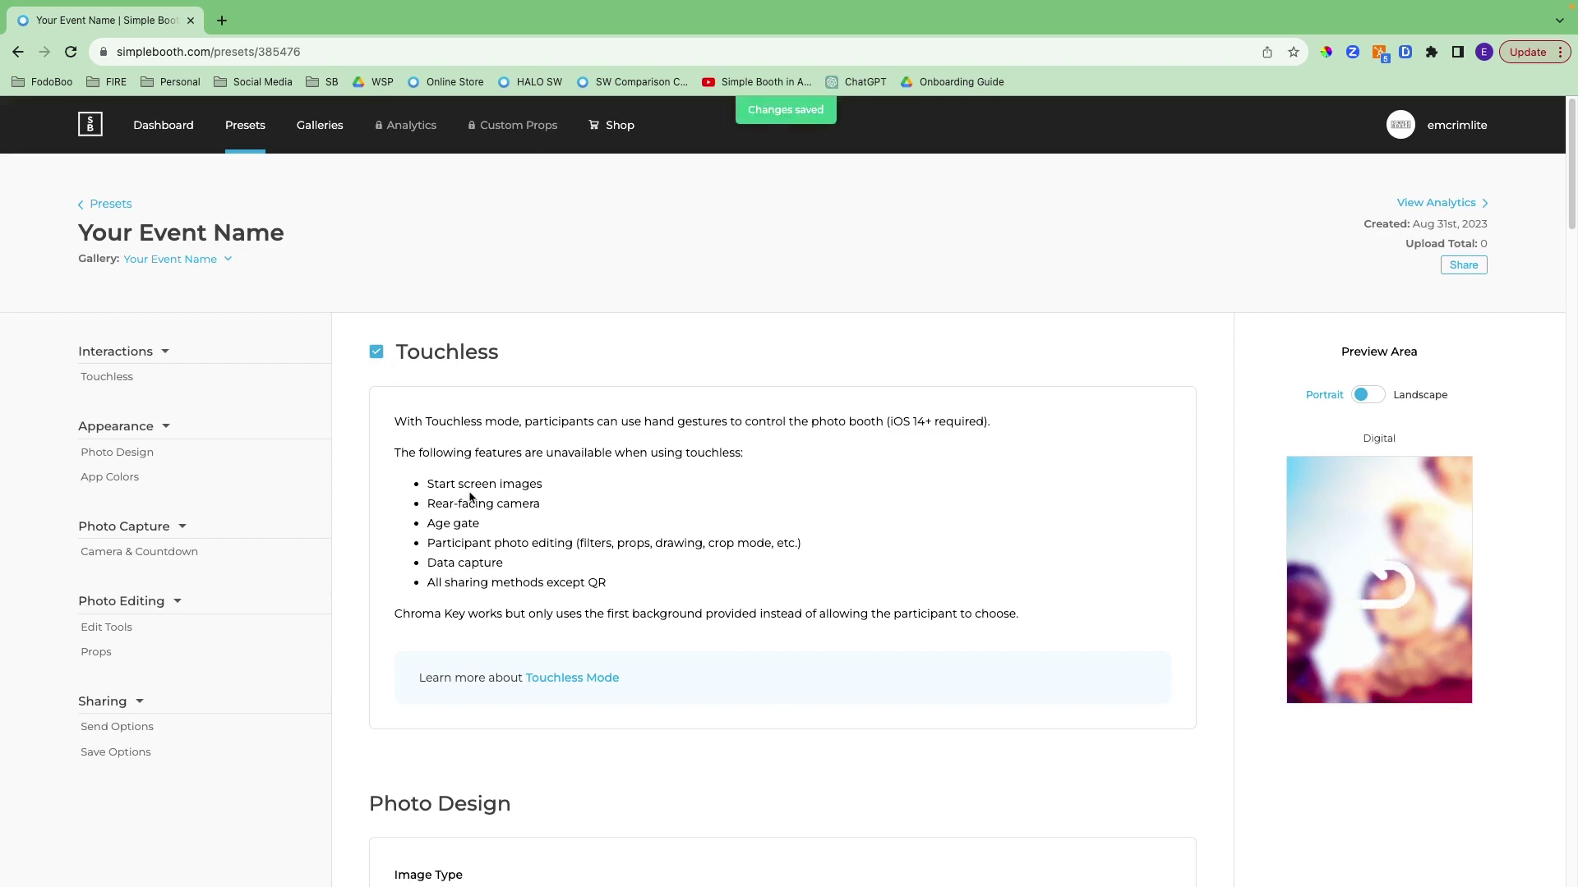
click(377, 352)
scroll(464, 475, down, 3)
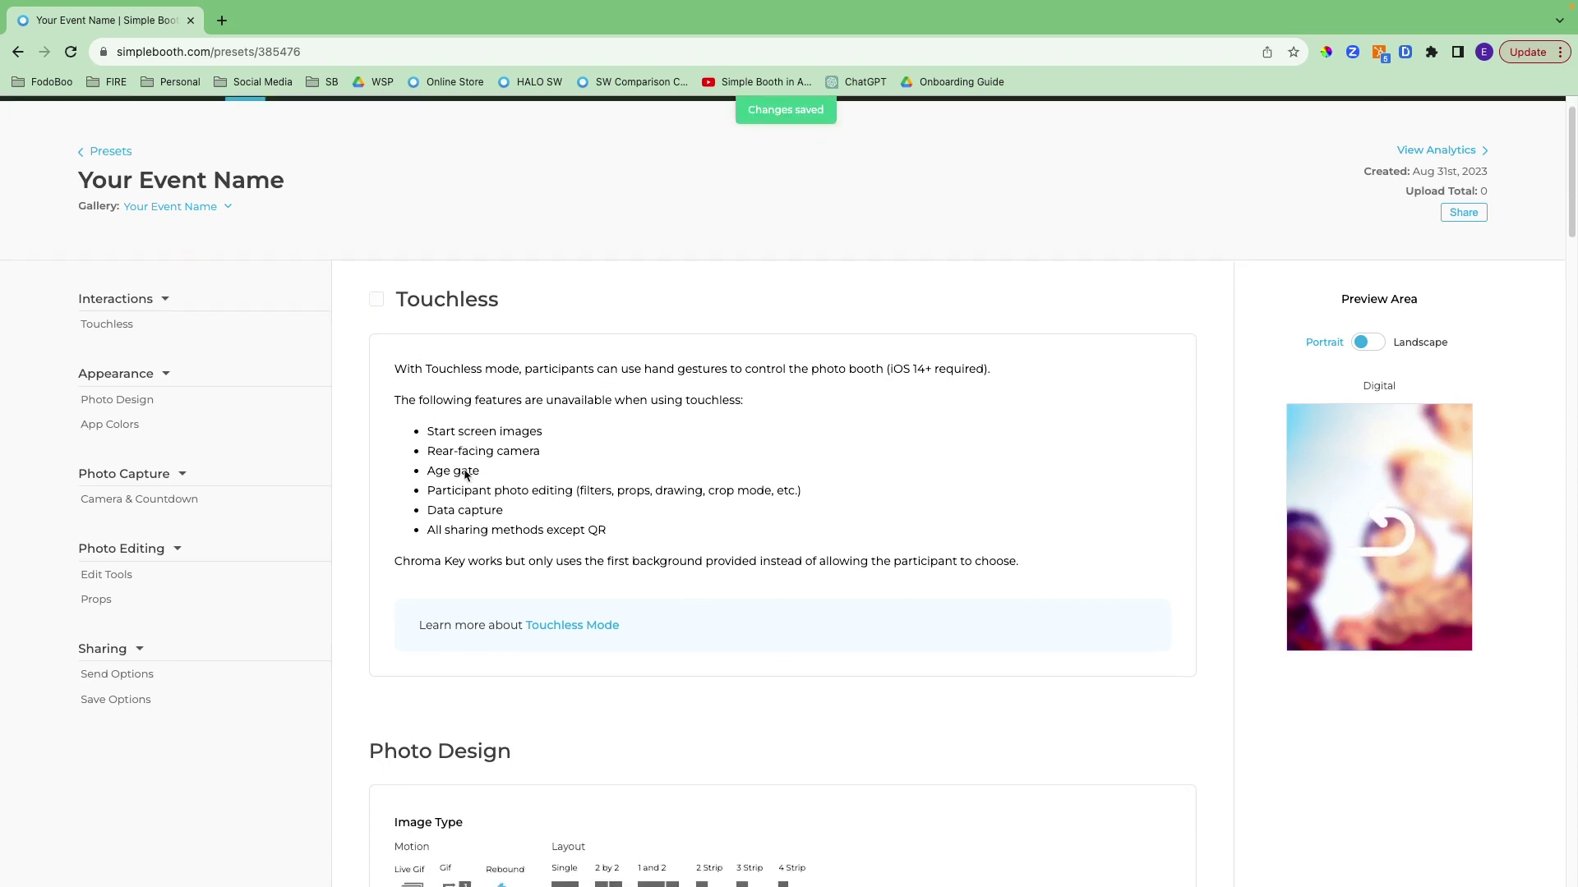
scroll(464, 475, down, 5)
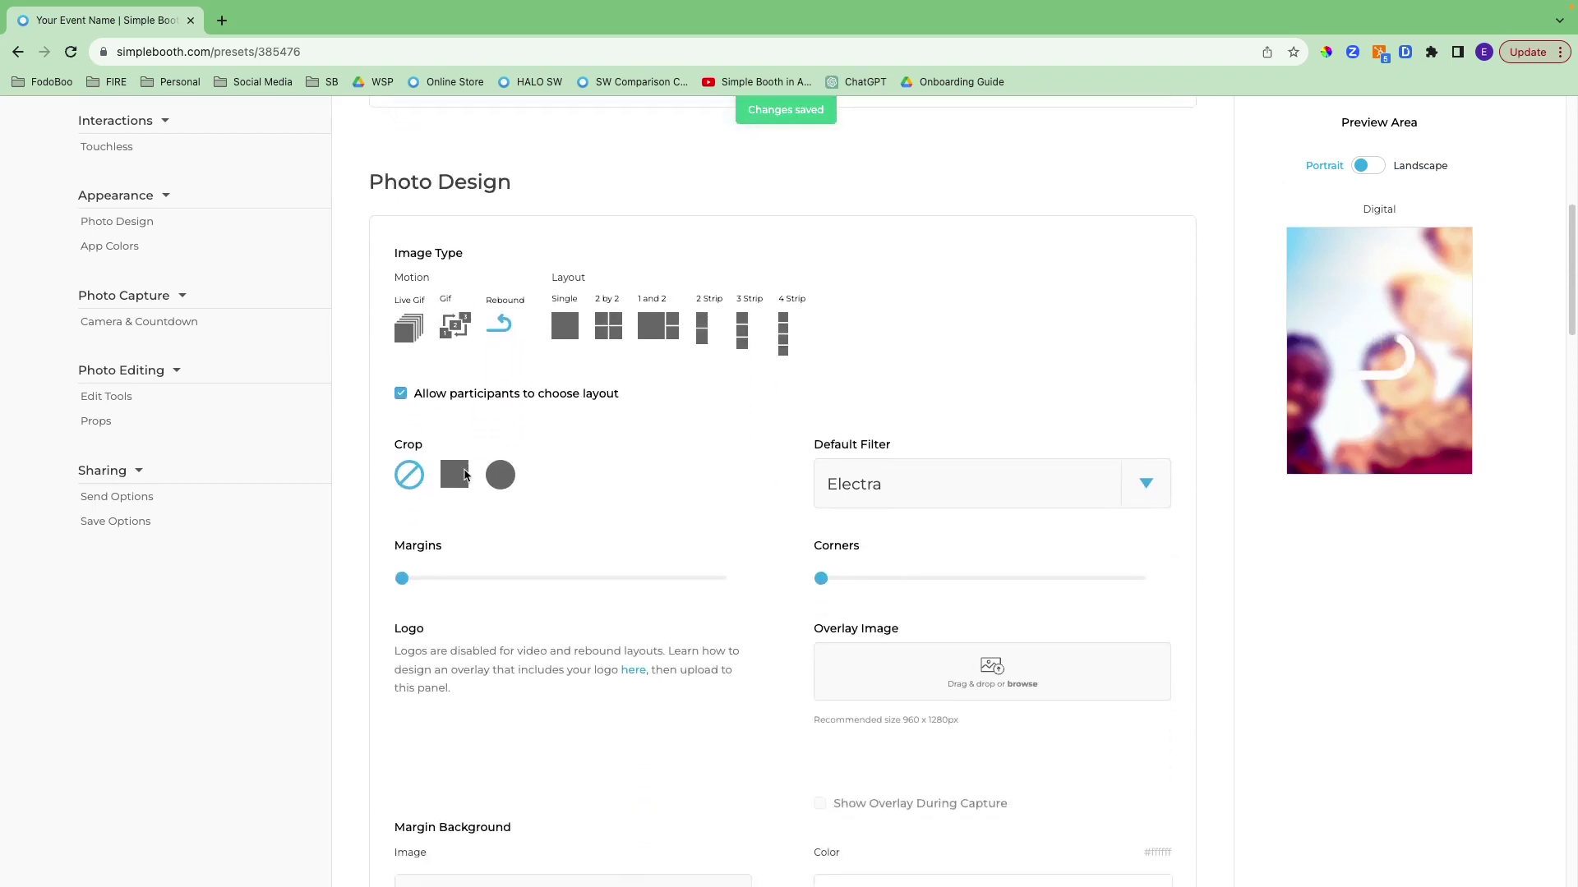
scroll(463, 468, down, 4)
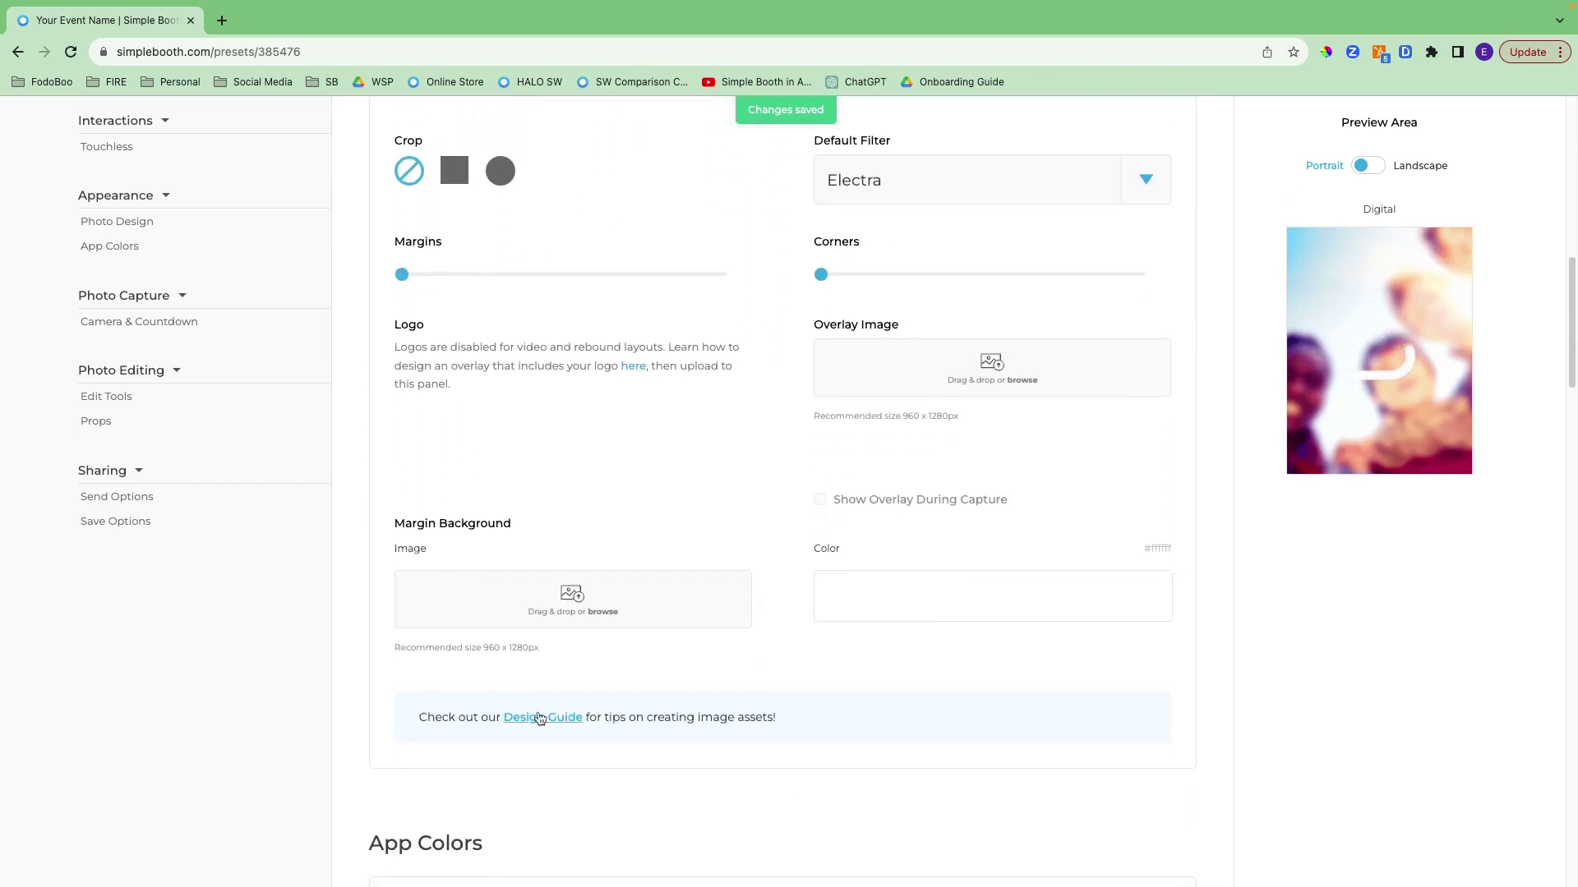
Open the HALO Graphic Design Guide and read its Design Specs, Logos, Overlays, Props and Stickers sections
click(542, 718)
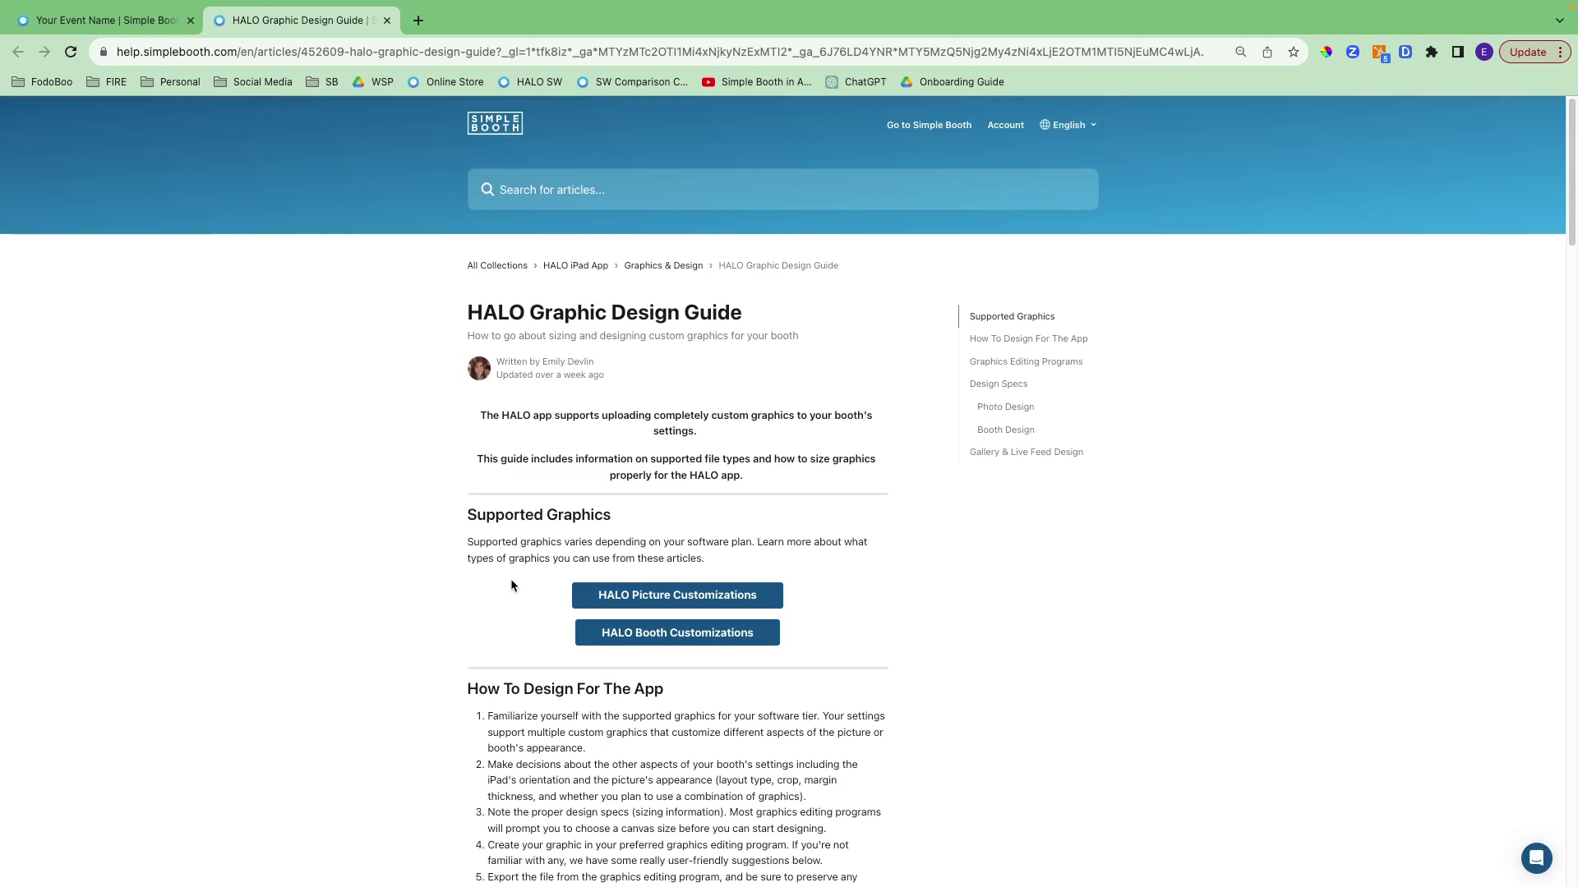
scroll(512, 580, down, 5)
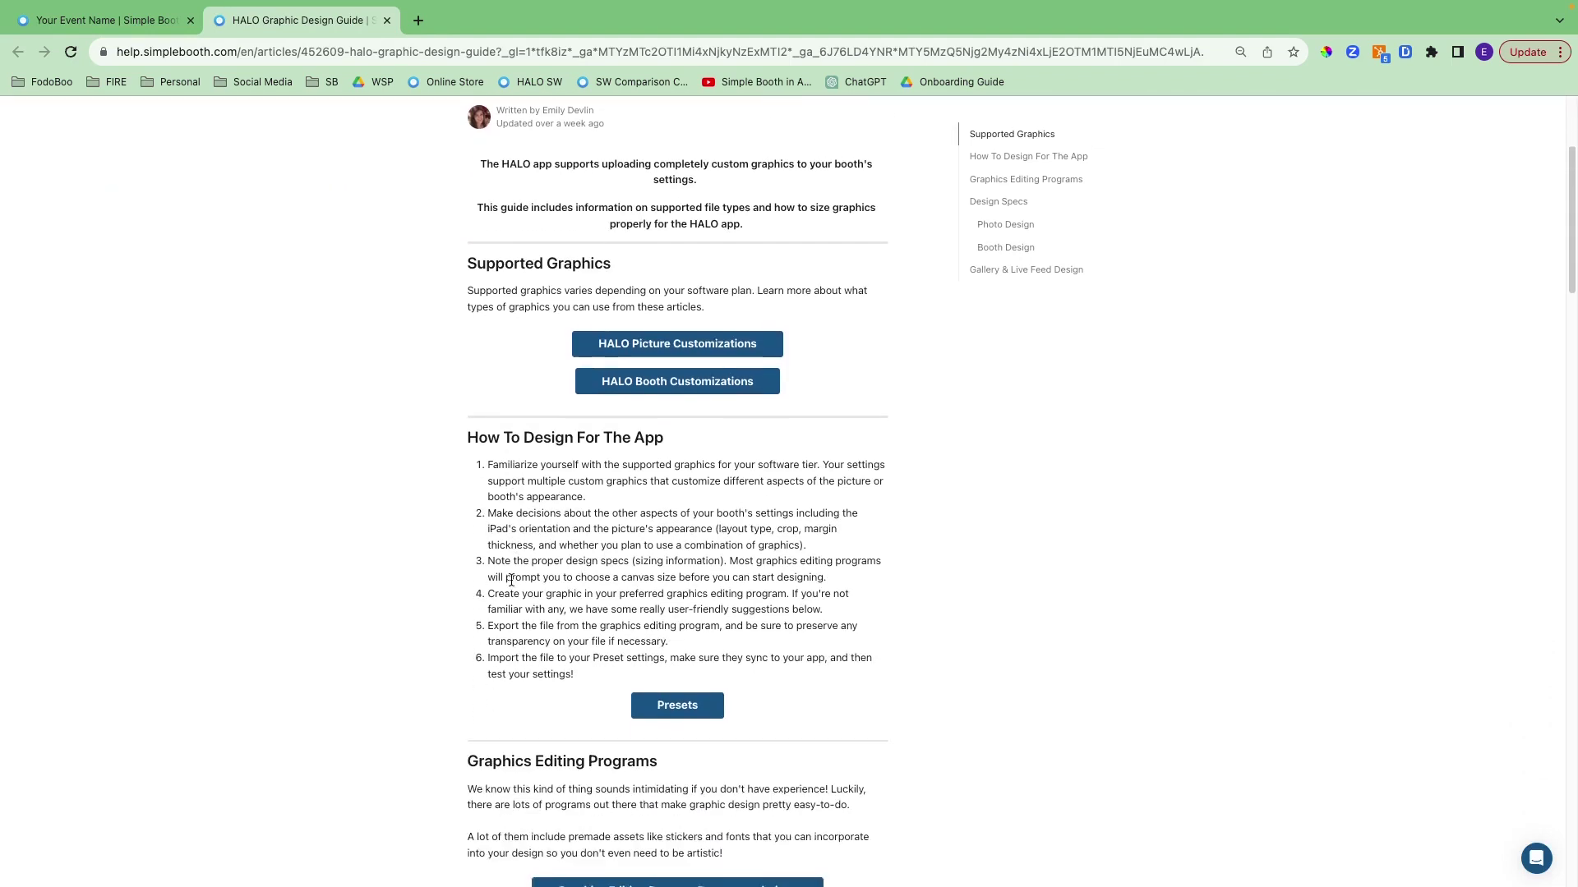
scroll(512, 580, down, 4)
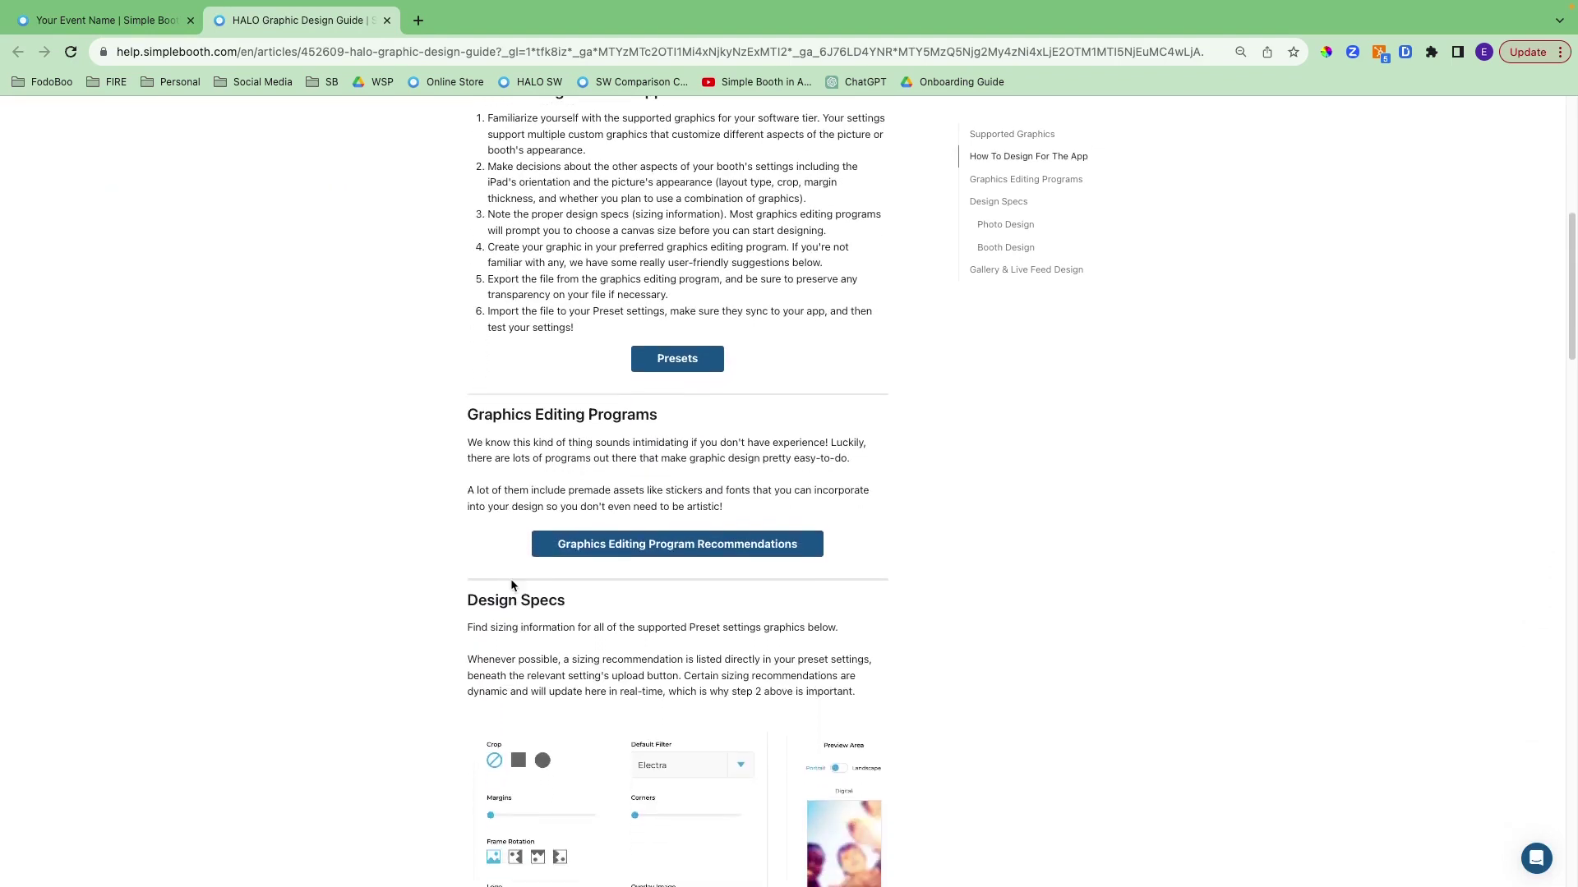
scroll(510, 578, down, 6)
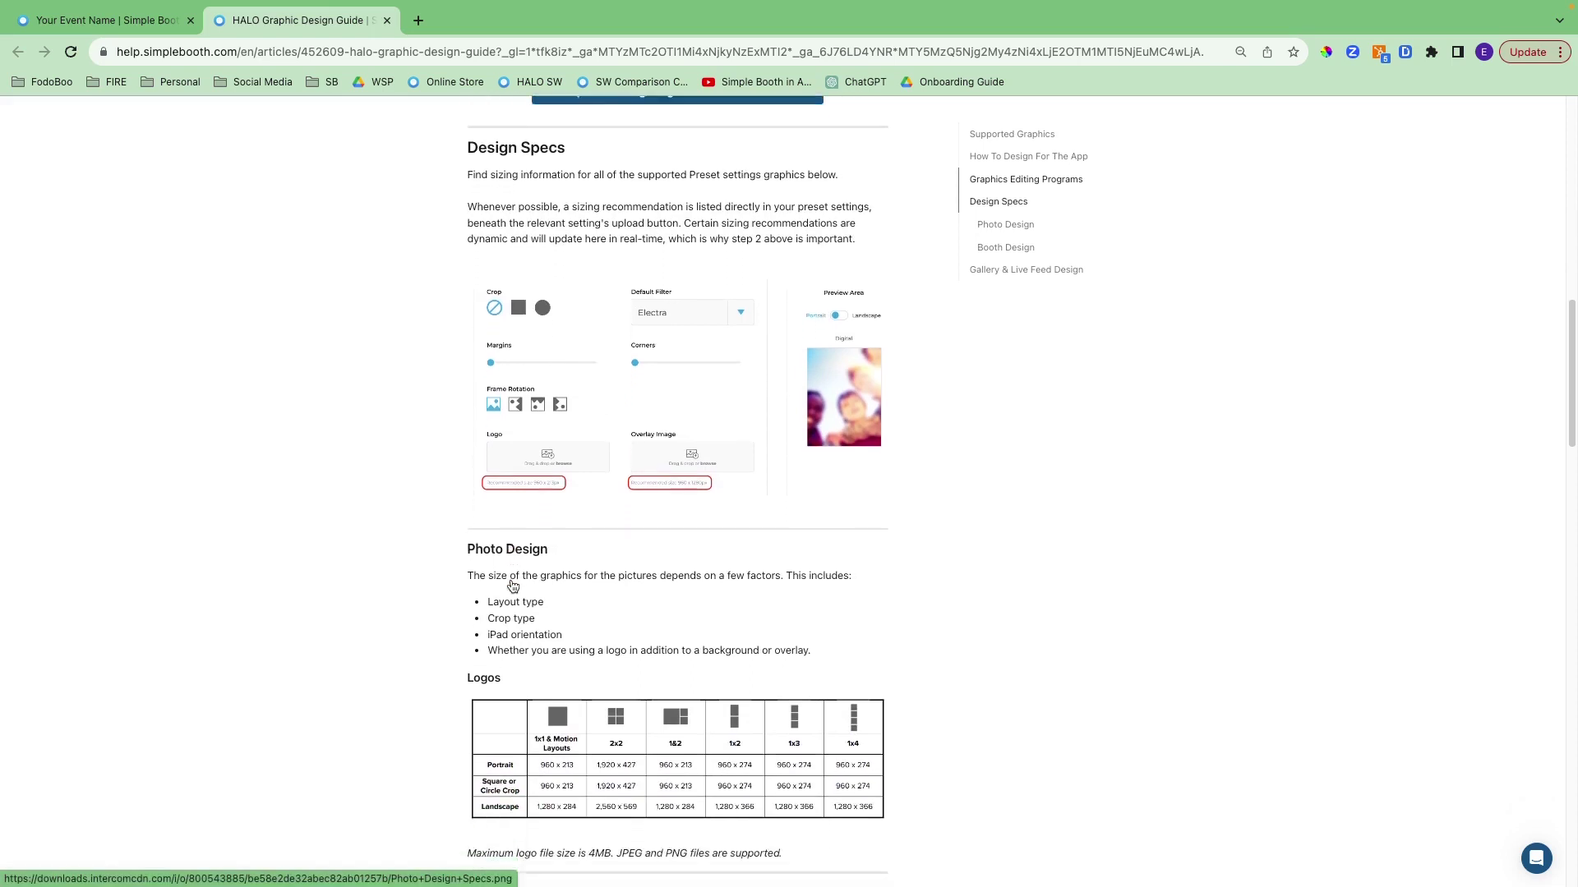
scroll(511, 580, down, 1)
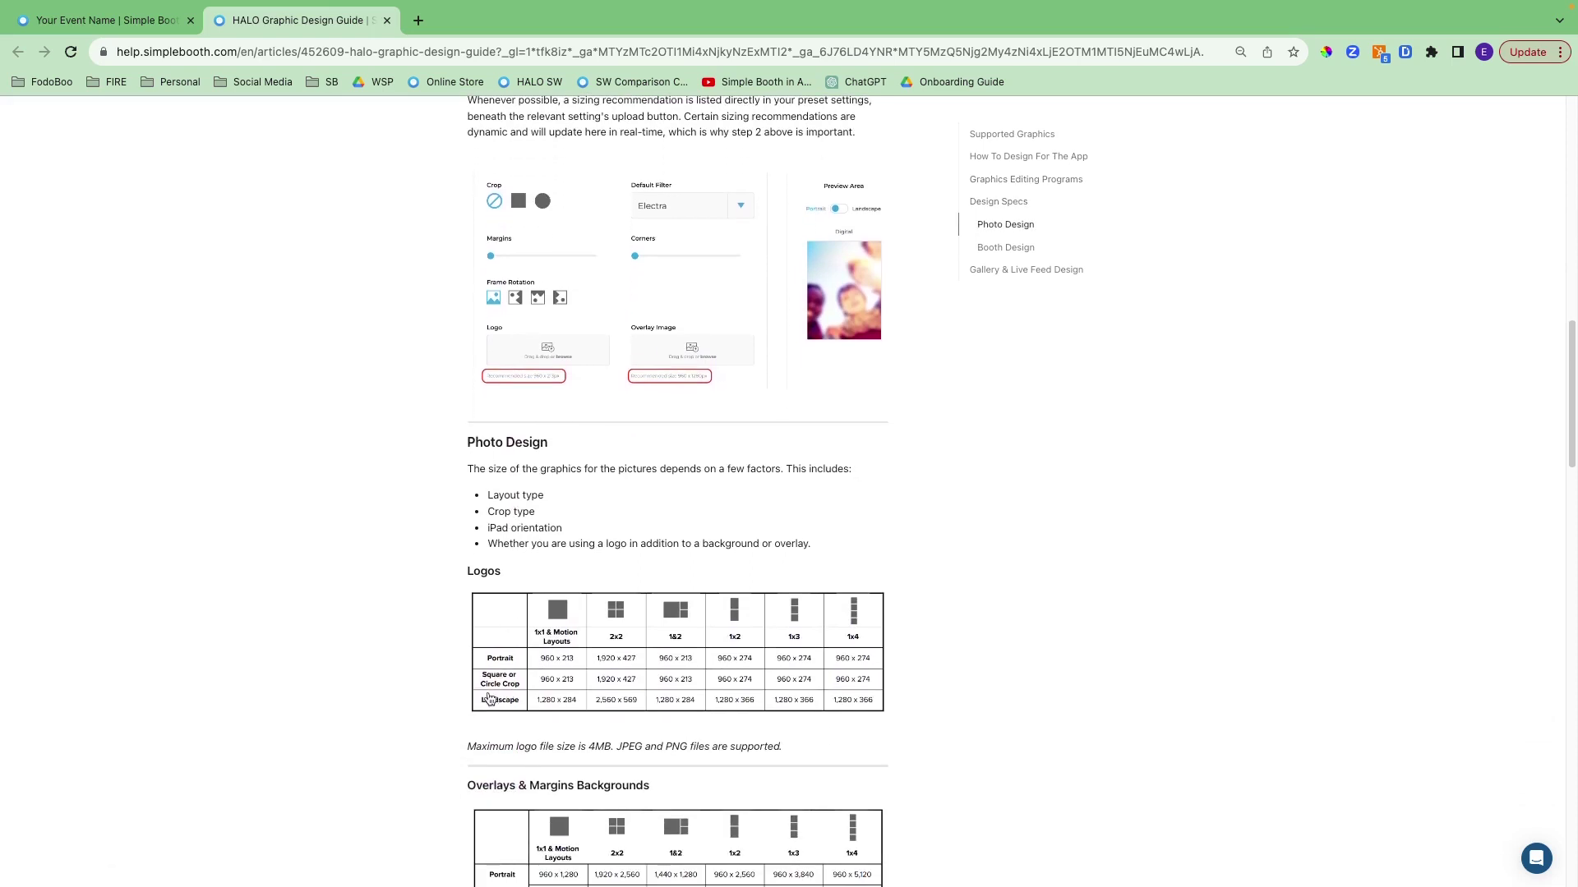
scroll(462, 667, down, 3)
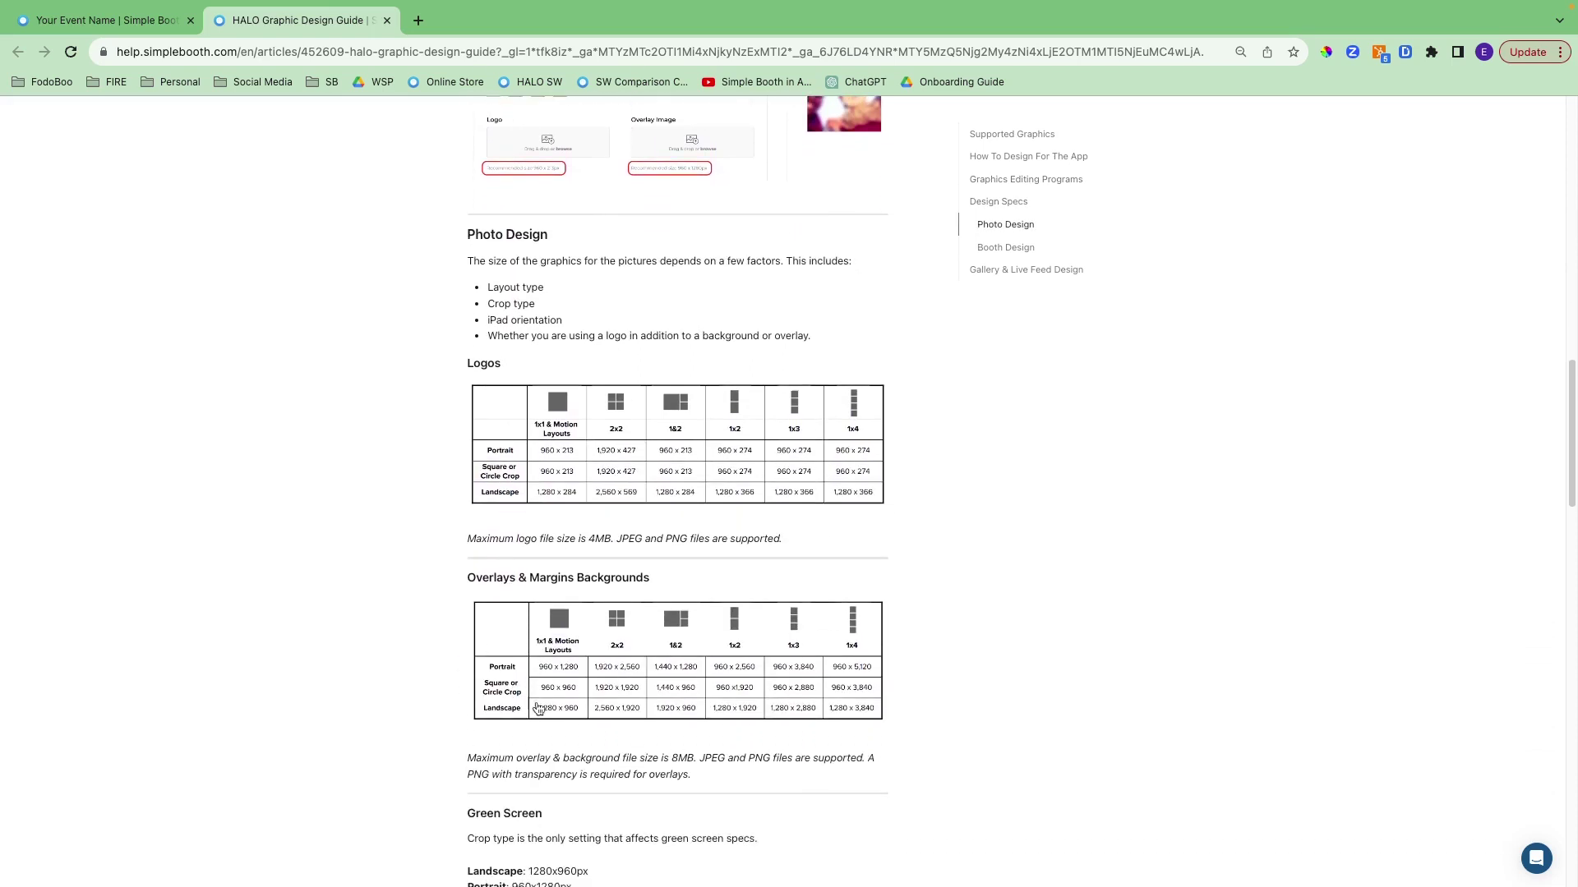
scroll(595, 628, down, 6)
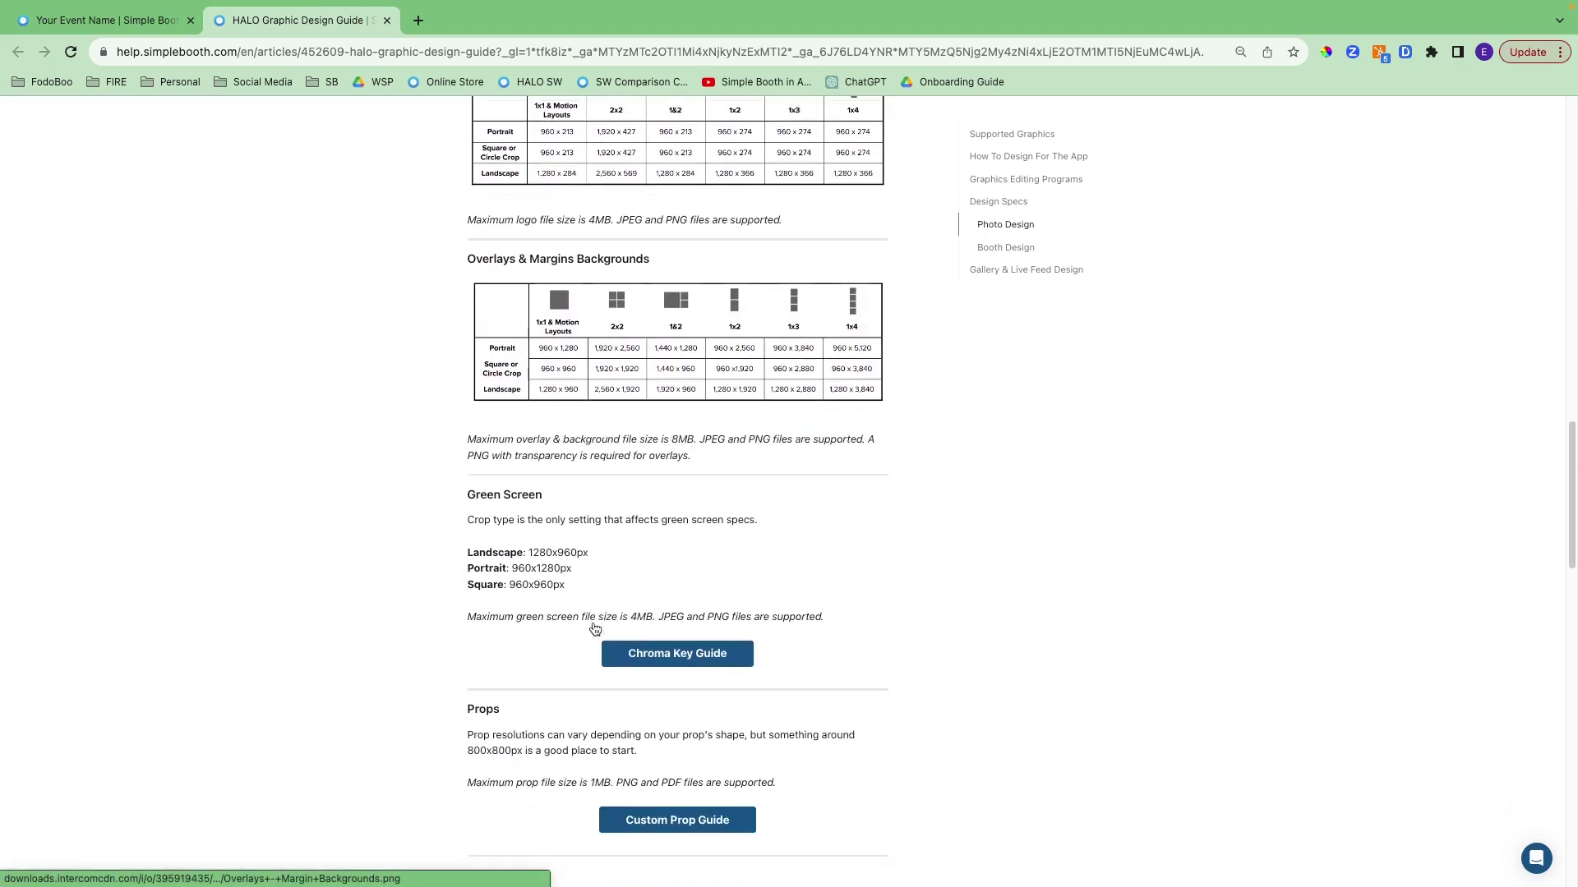
scroll(595, 629, down, 7)
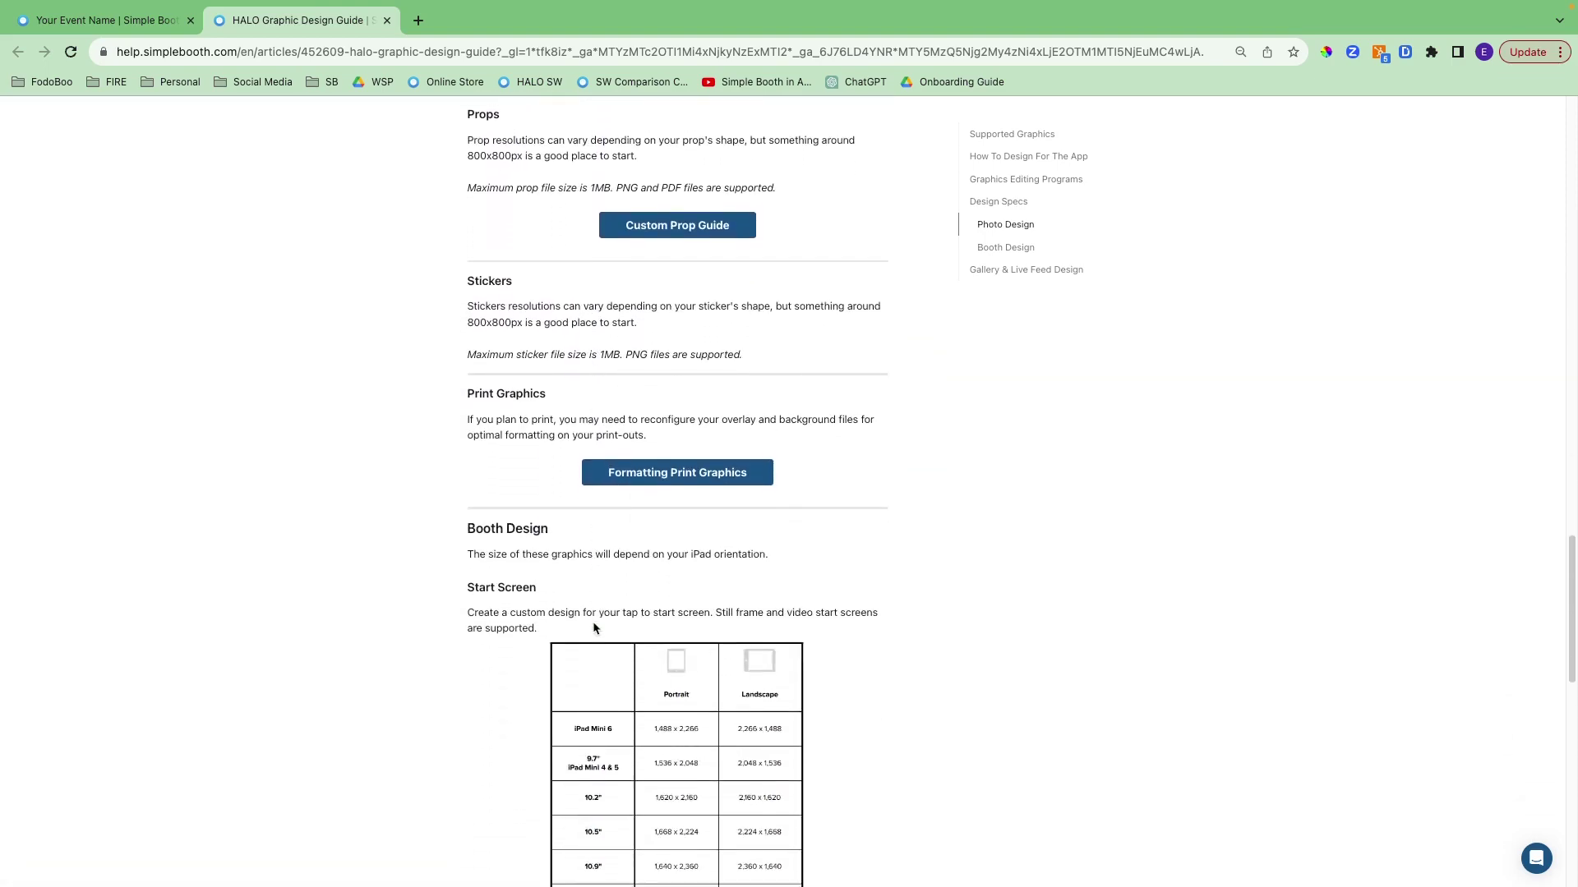
scroll(595, 629, up, 9)
Back in the preset, try Live Gif and Rebound with Single, 2x2, 1 and 2, 2 Strip and 3 Strip layouts
click(153, 21)
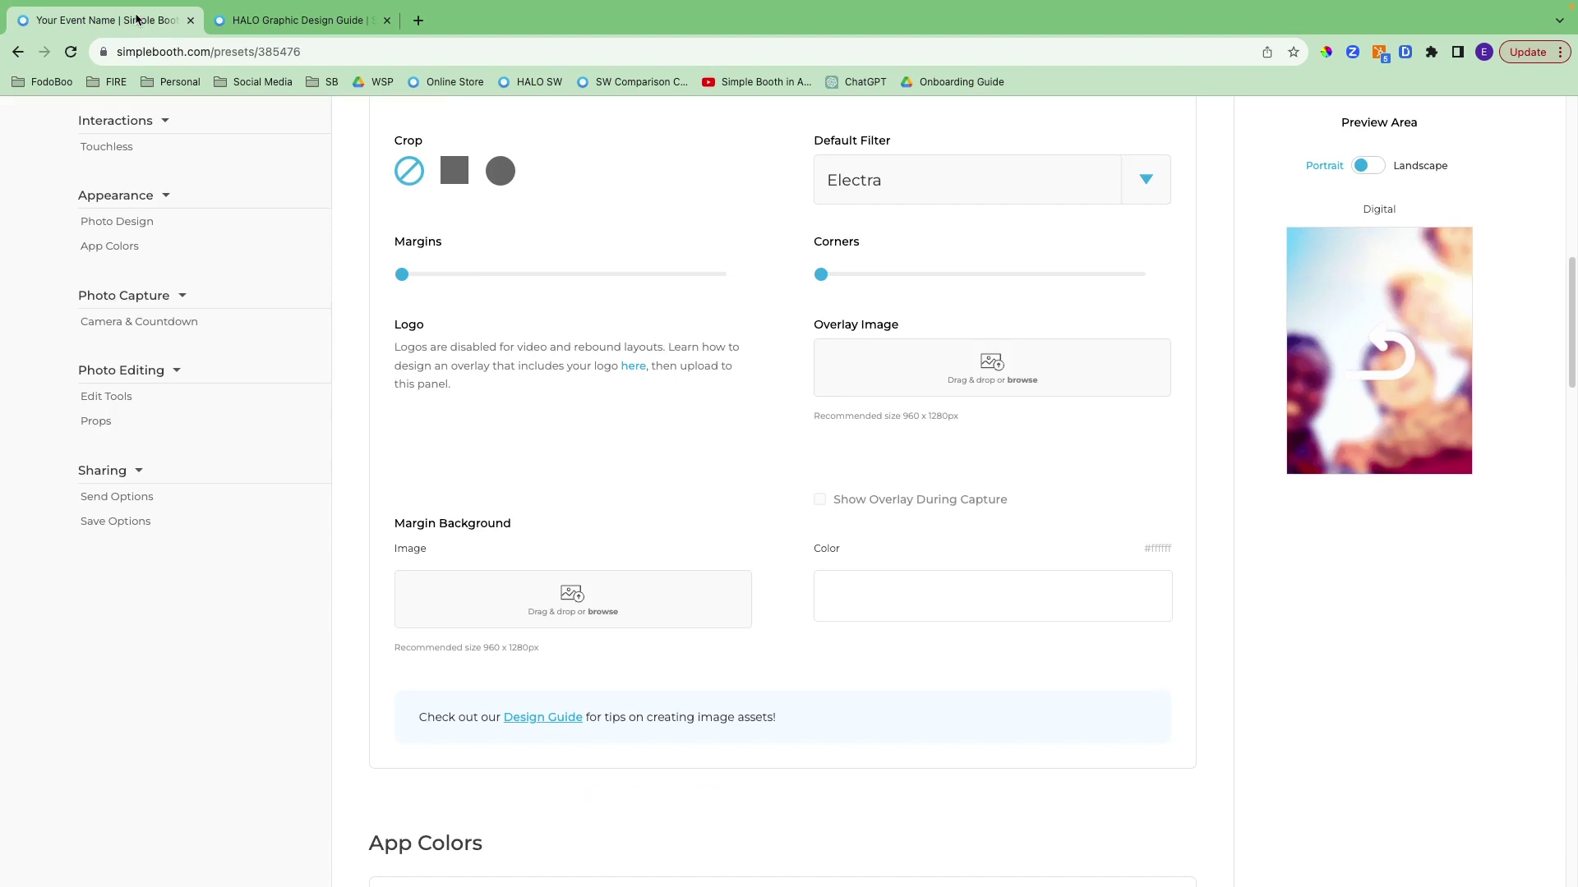
scroll(430, 328, up, 4)
scroll(429, 328, up, 1)
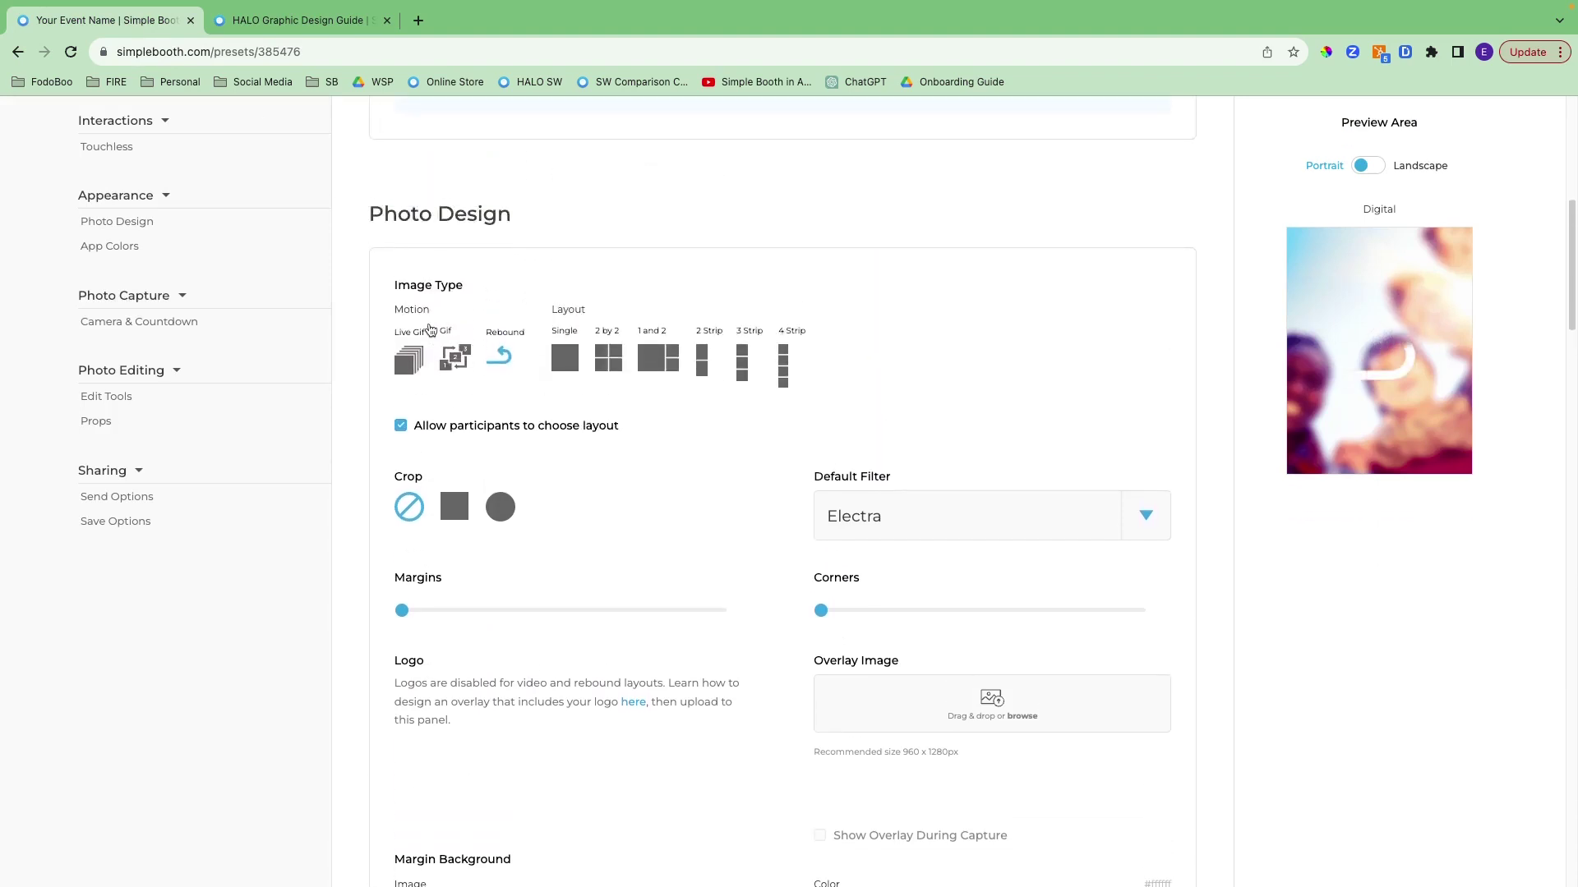
click(410, 372)
click(502, 362)
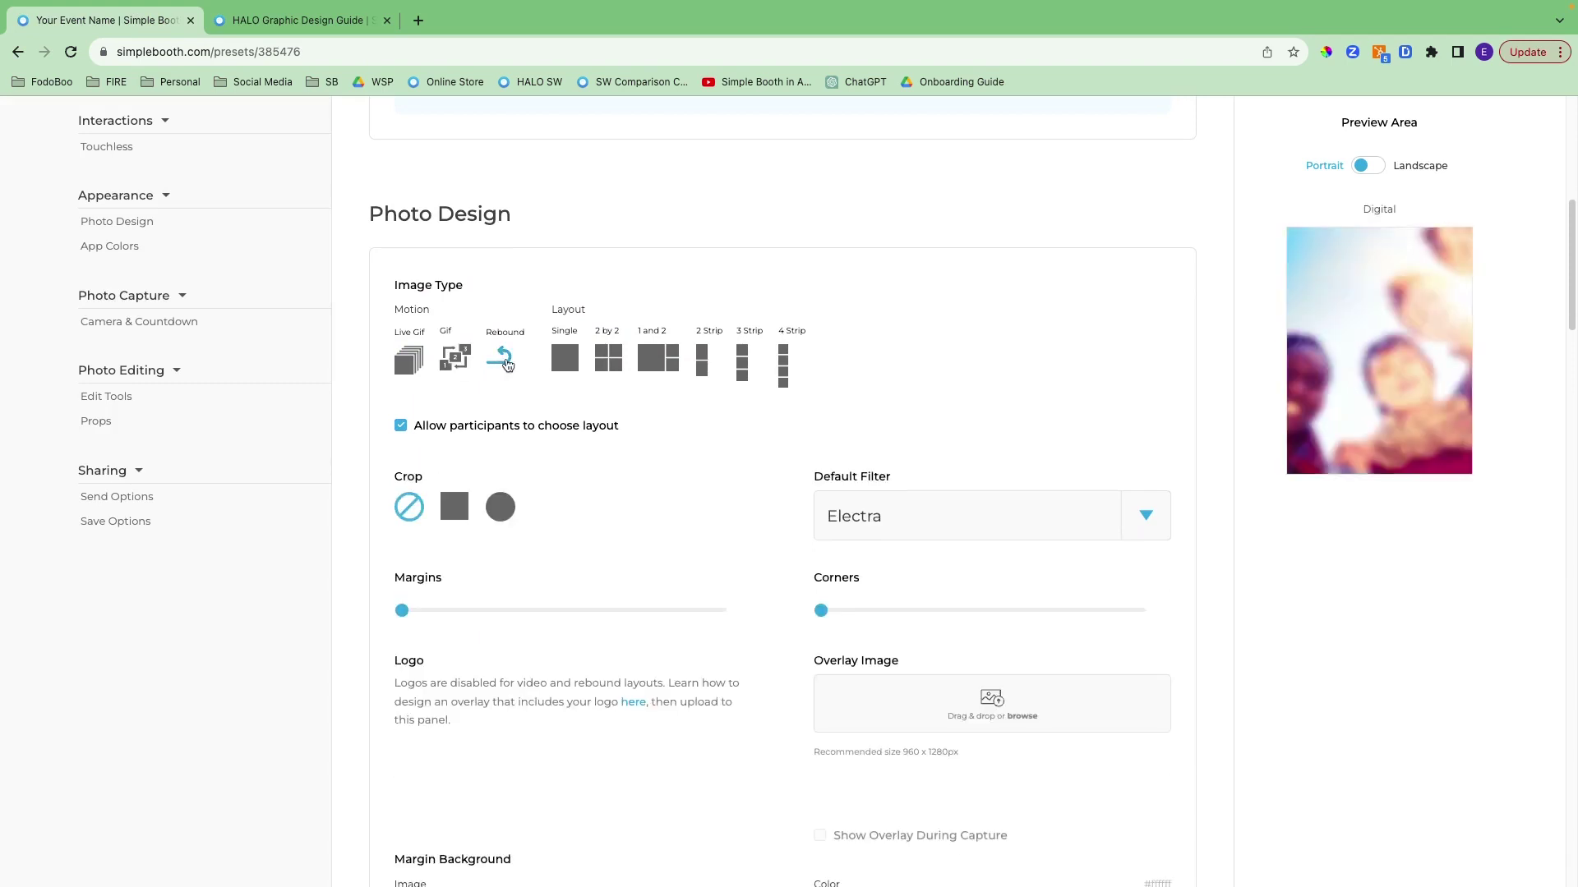
click(565, 358)
click(608, 357)
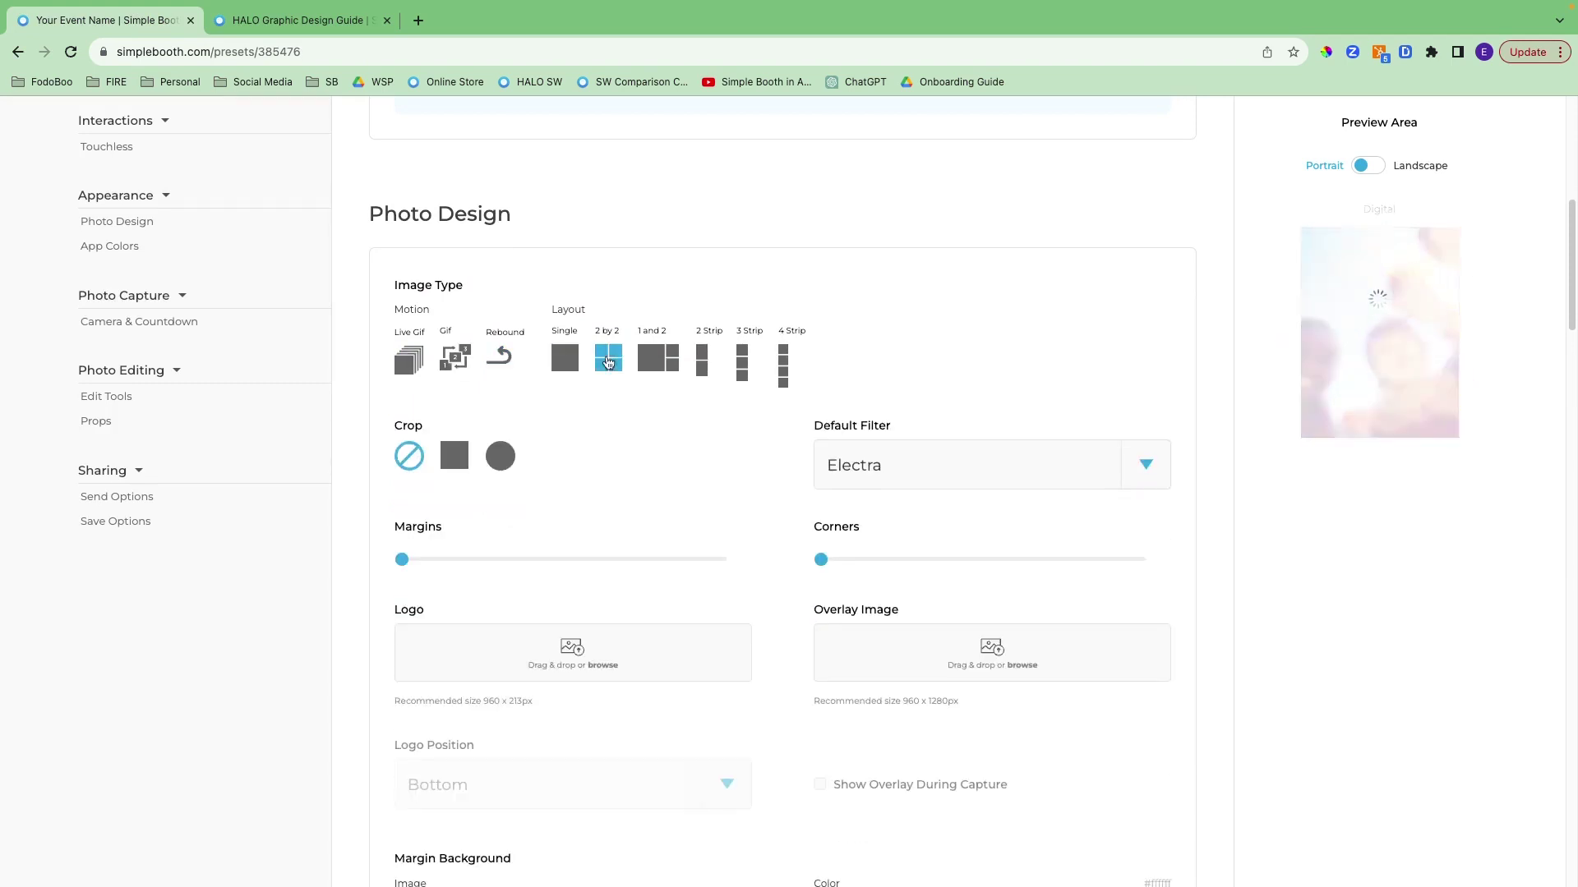
click(657, 361)
click(701, 360)
click(742, 362)
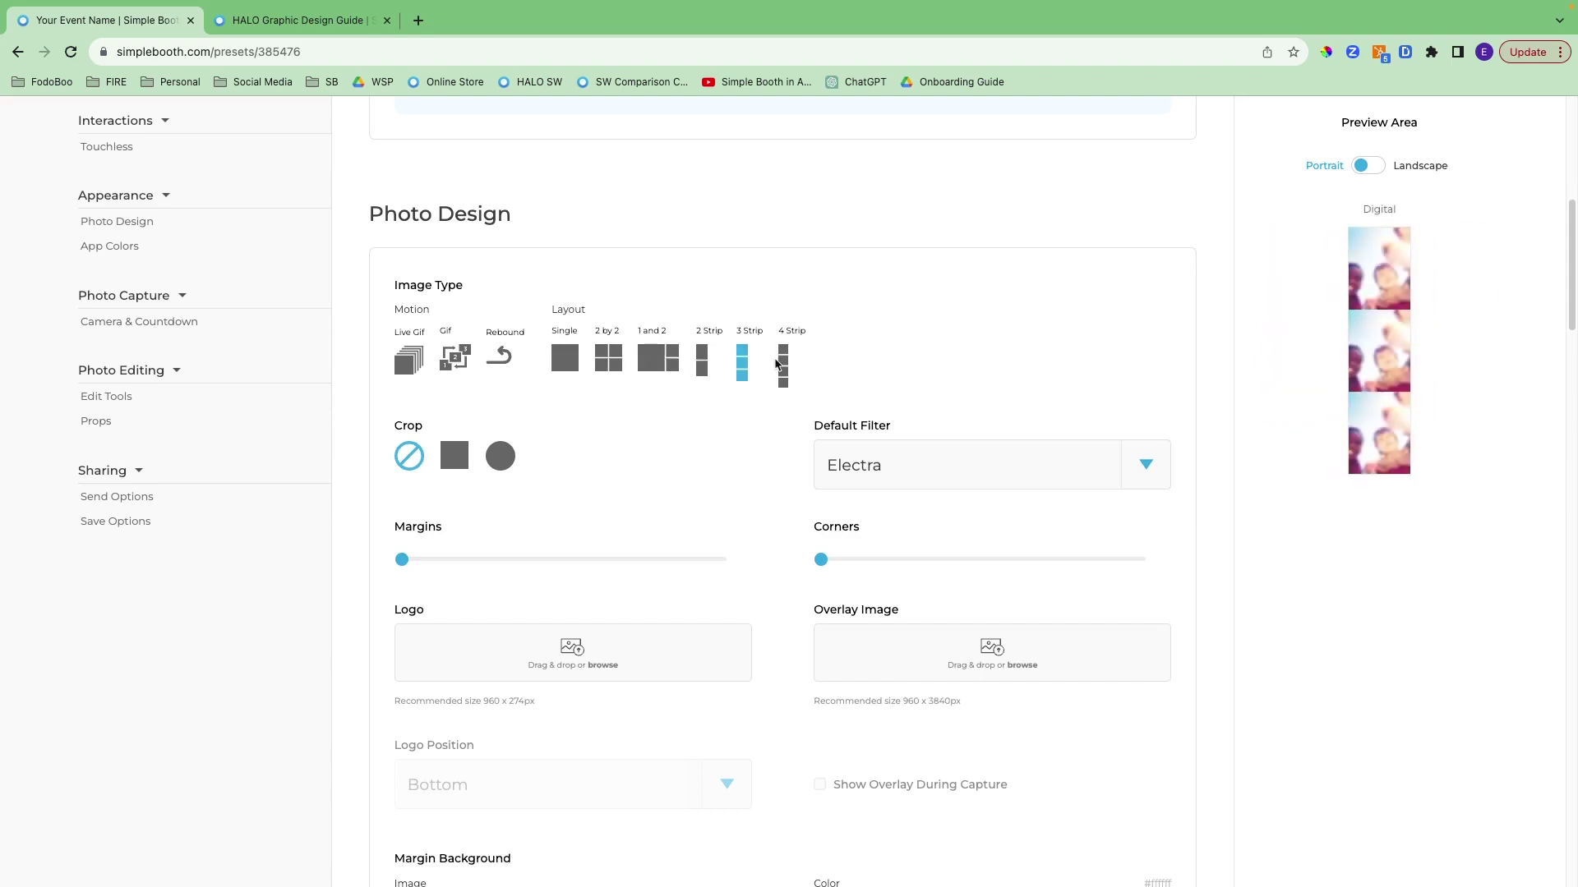
Settle on Live Gif as the image type and compare landscape and portrait previews
click(408, 362)
click(456, 357)
click(499, 355)
click(564, 358)
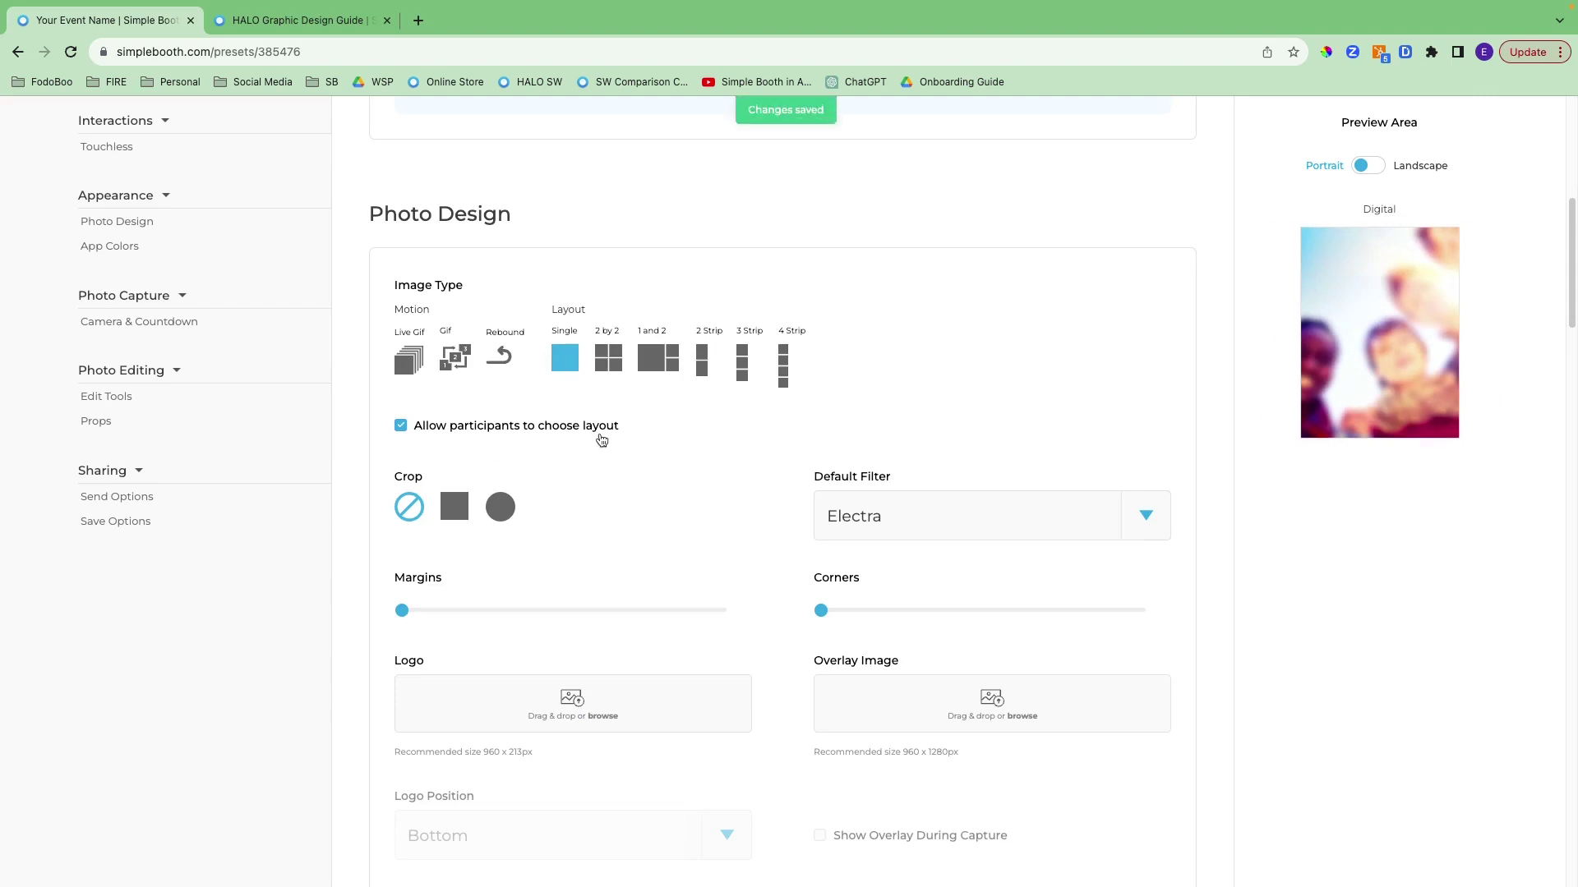
click(609, 358)
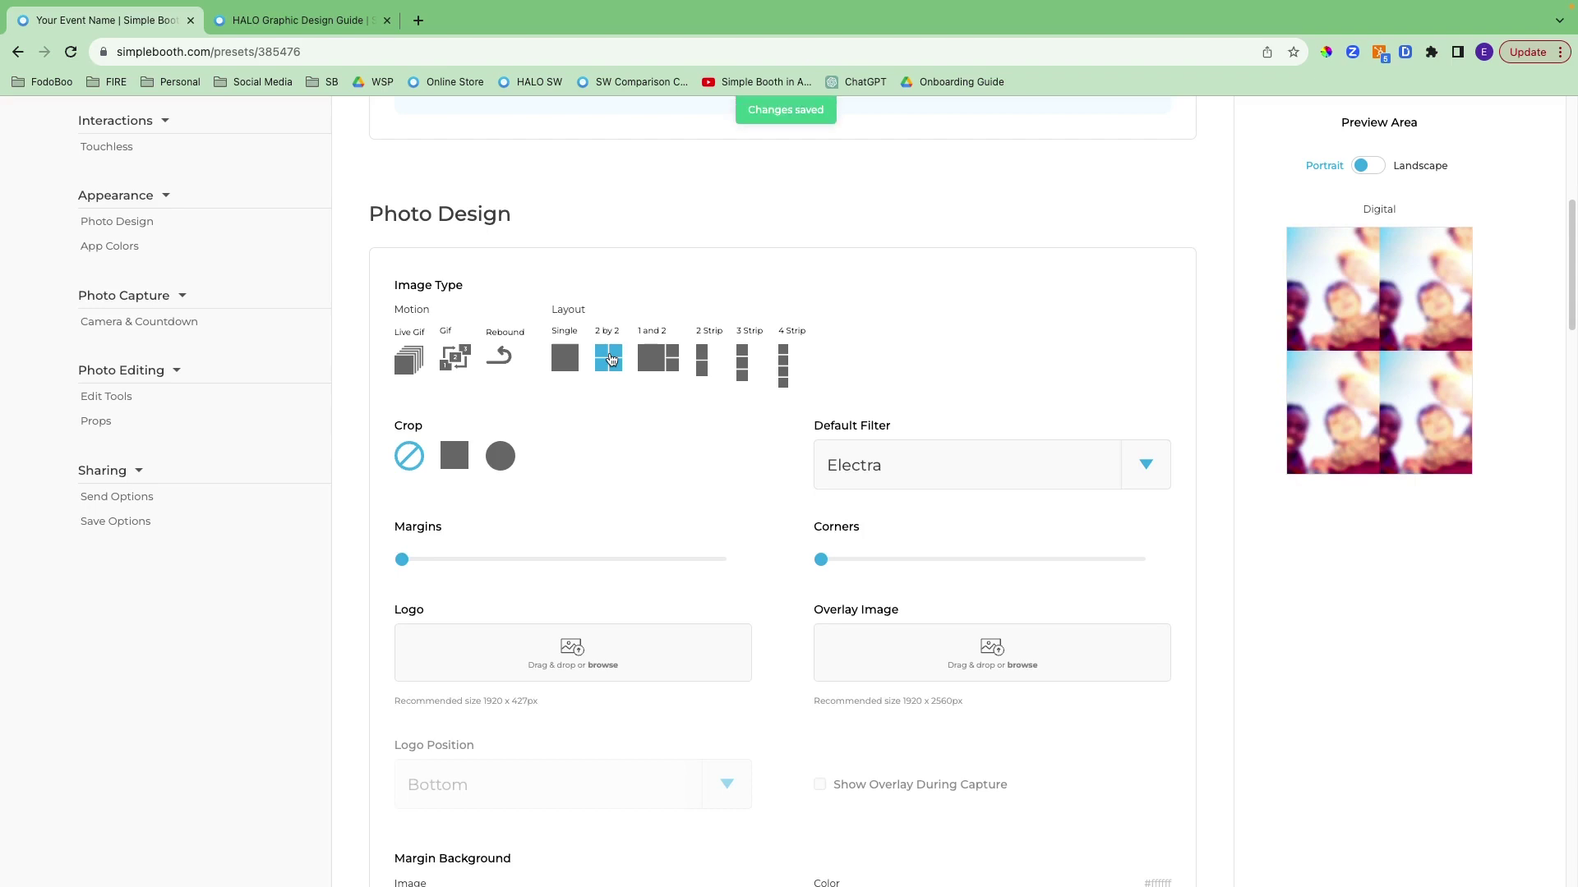
click(414, 360)
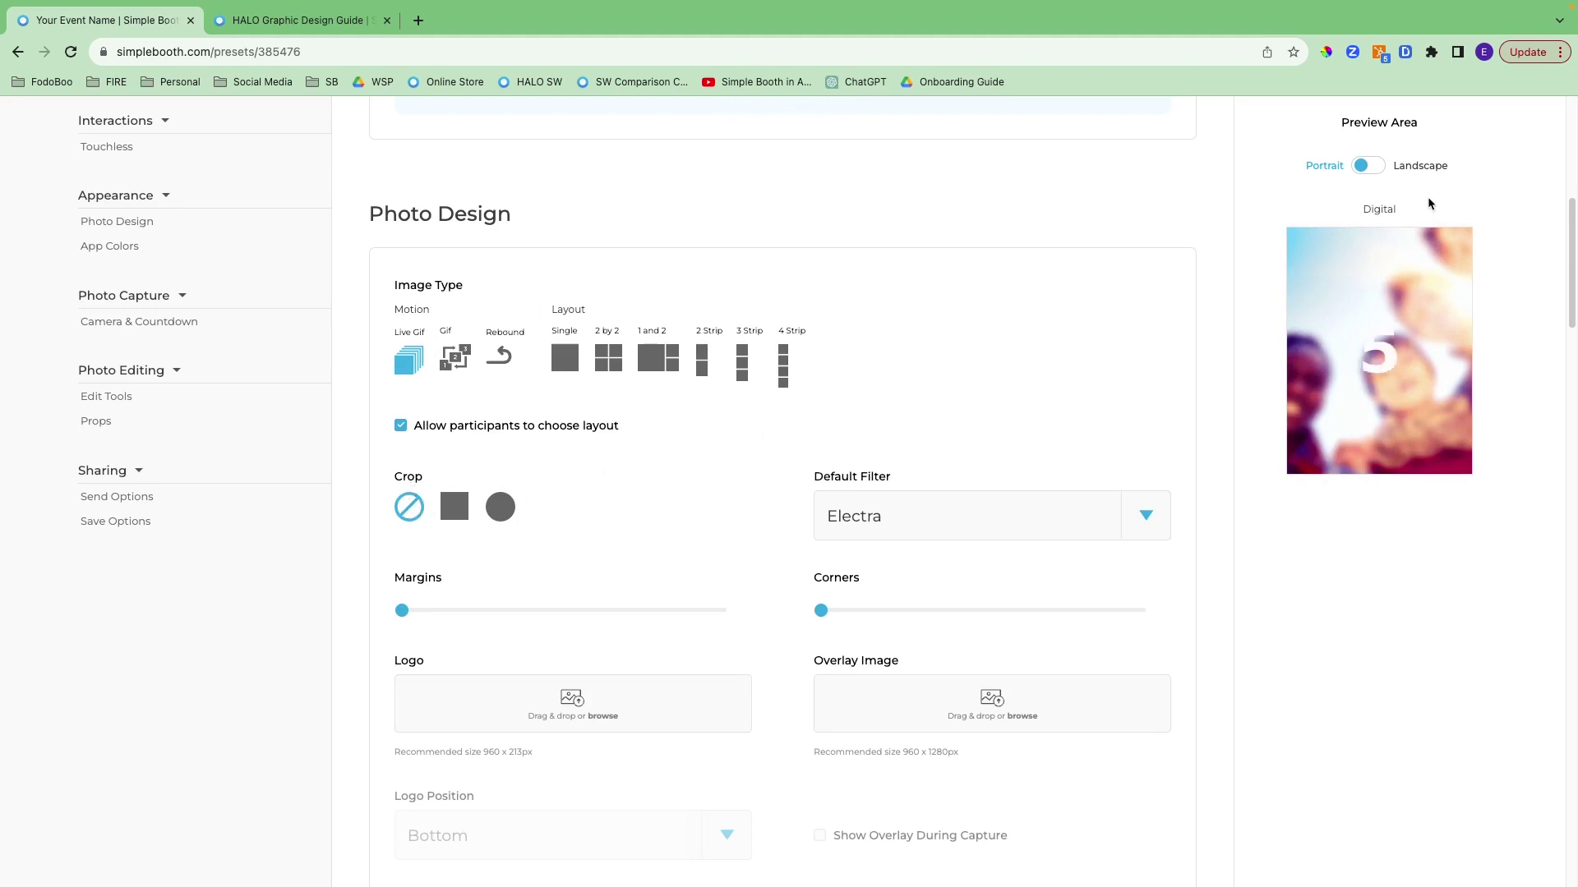
click(1364, 166)
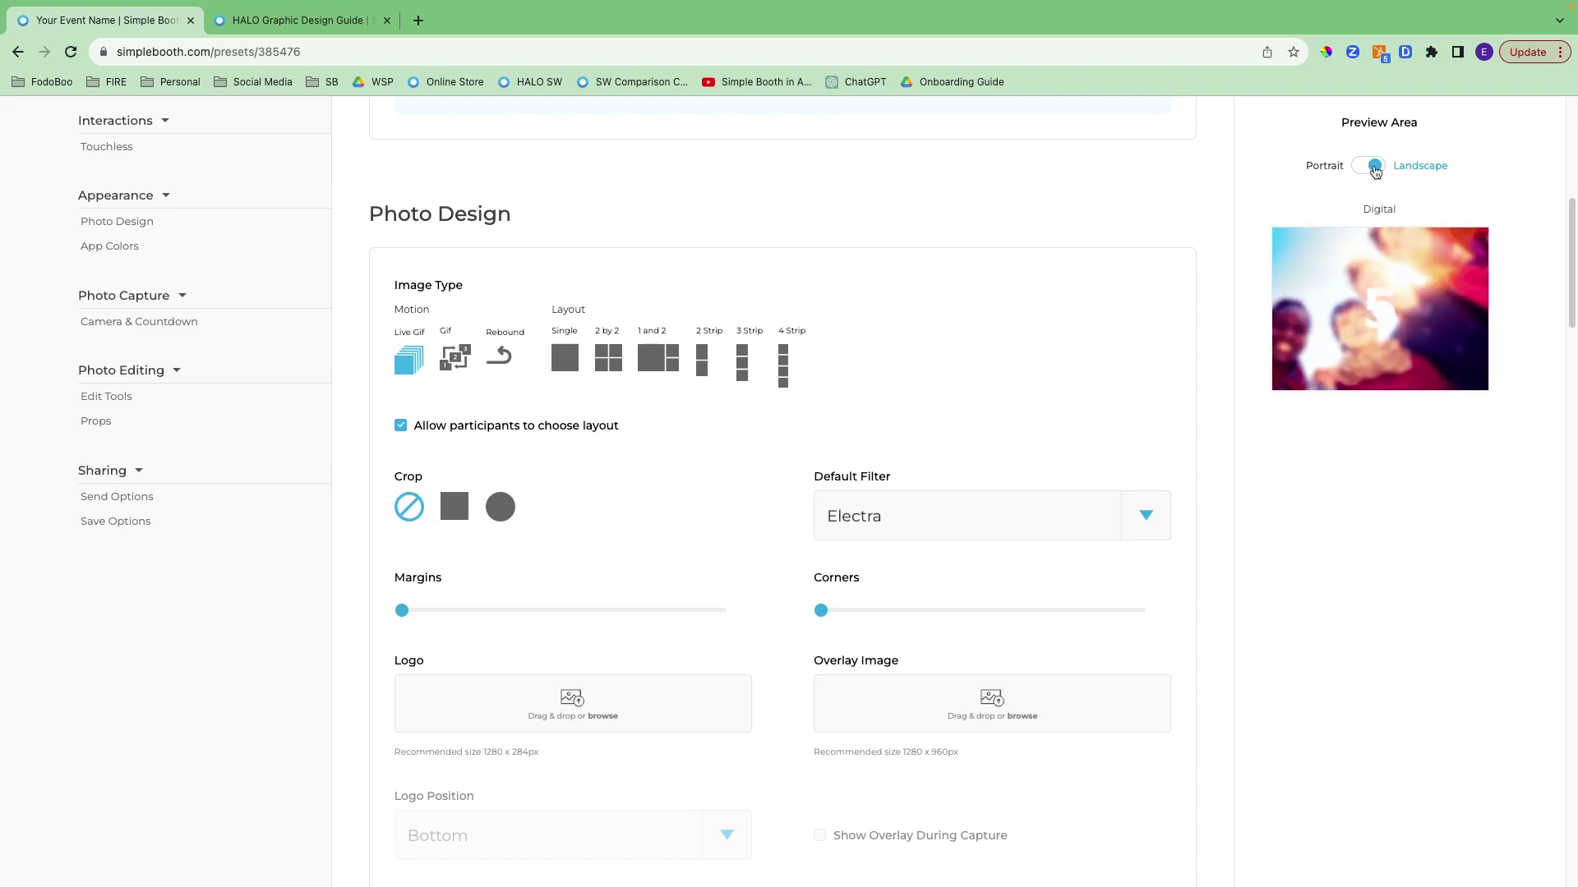
click(1372, 167)
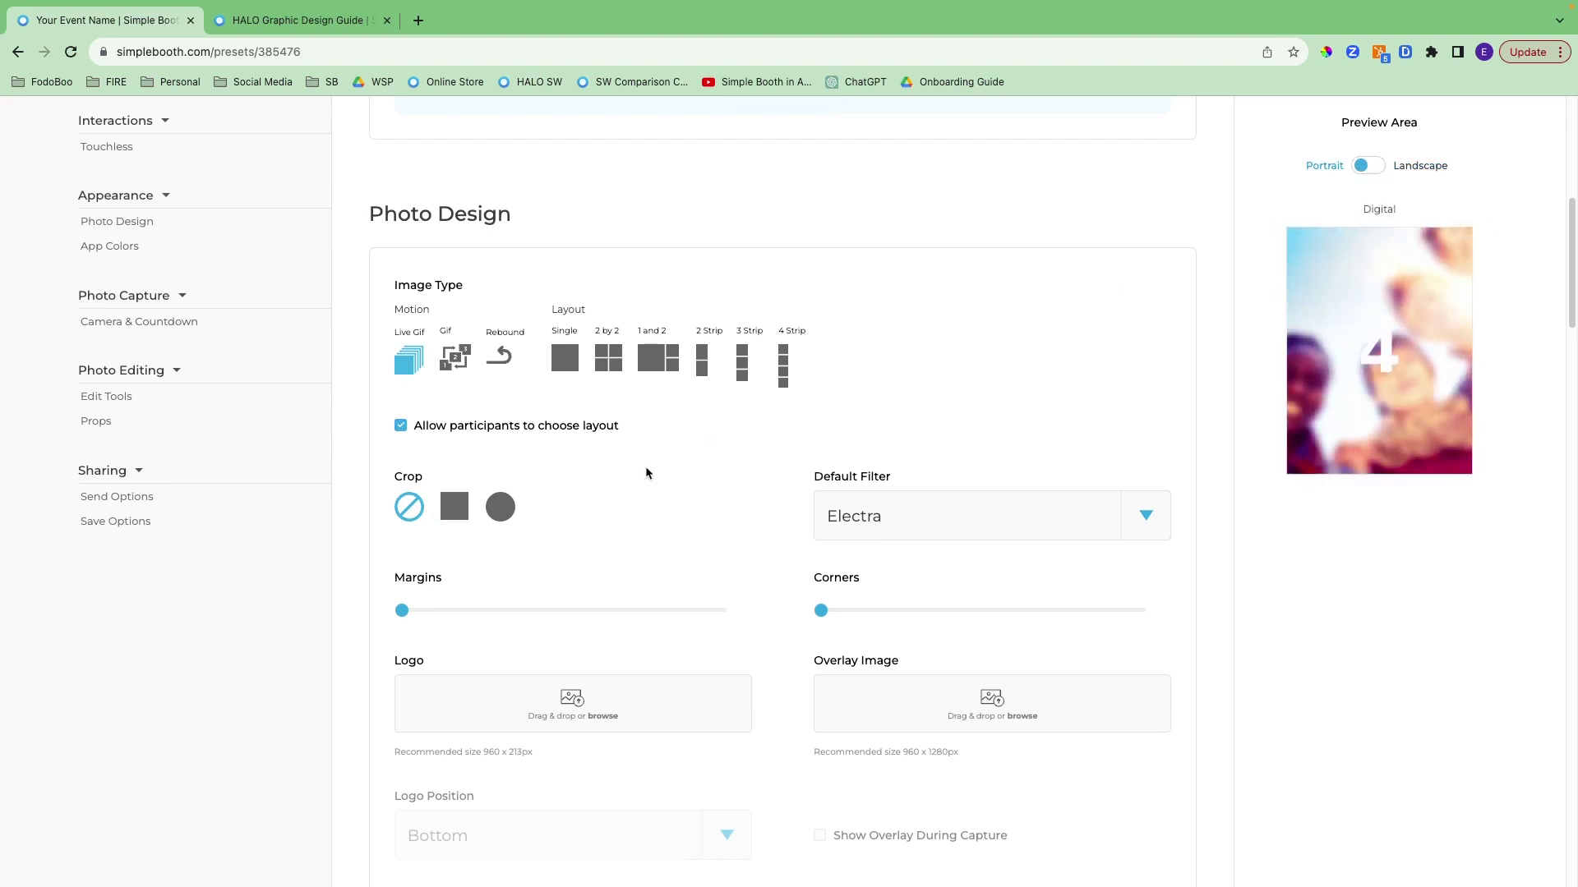
Try square and circle crops, leave photos uncropped, and keep Electra as the default filter
click(453, 512)
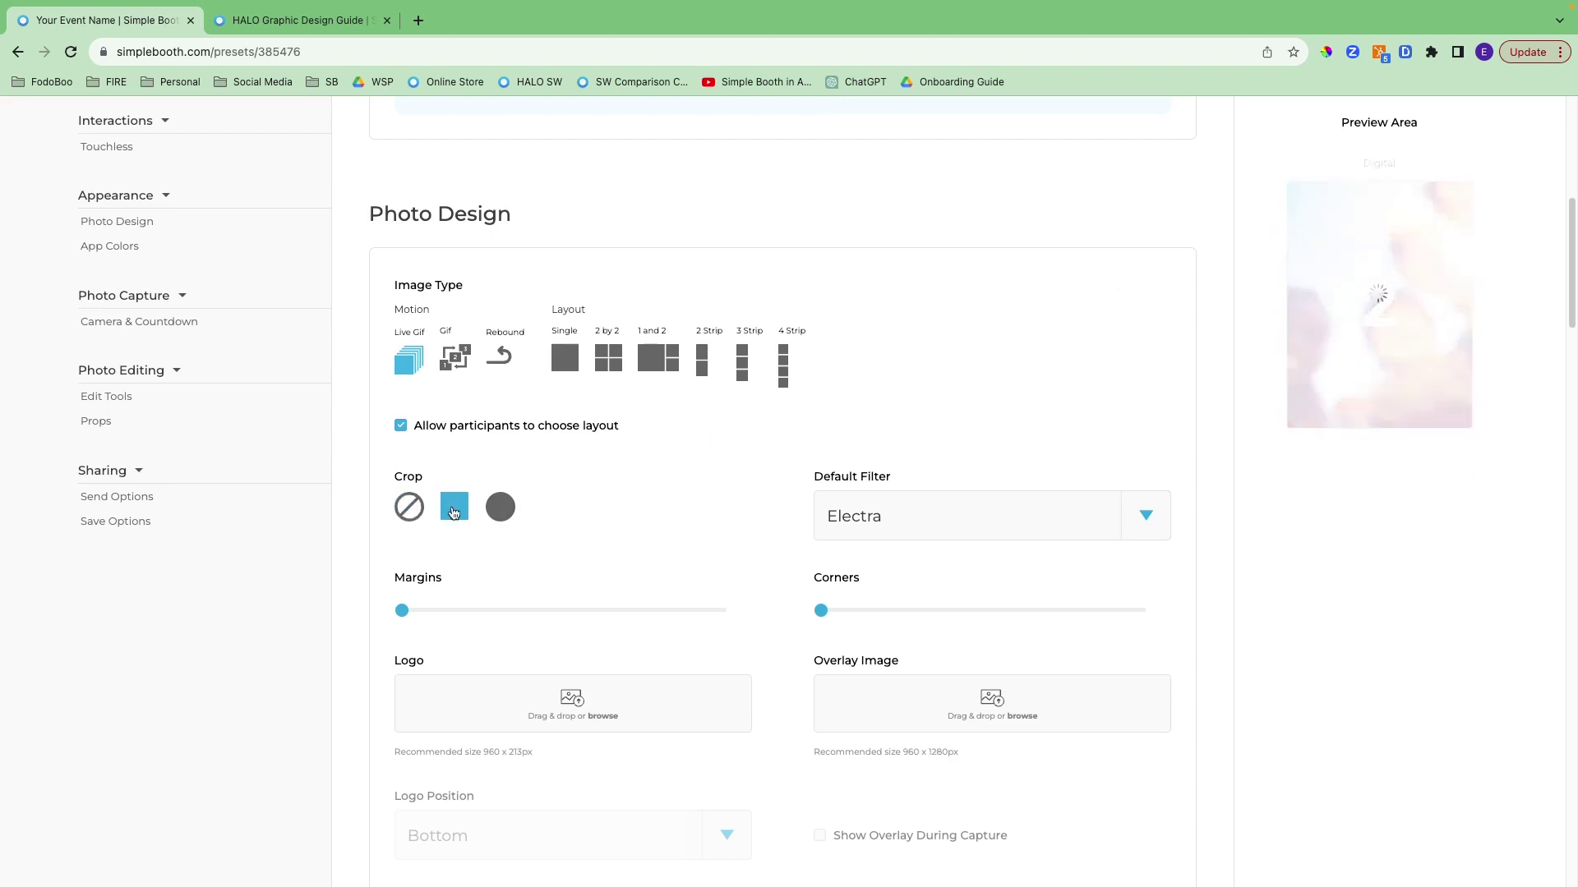
click(499, 507)
click(402, 516)
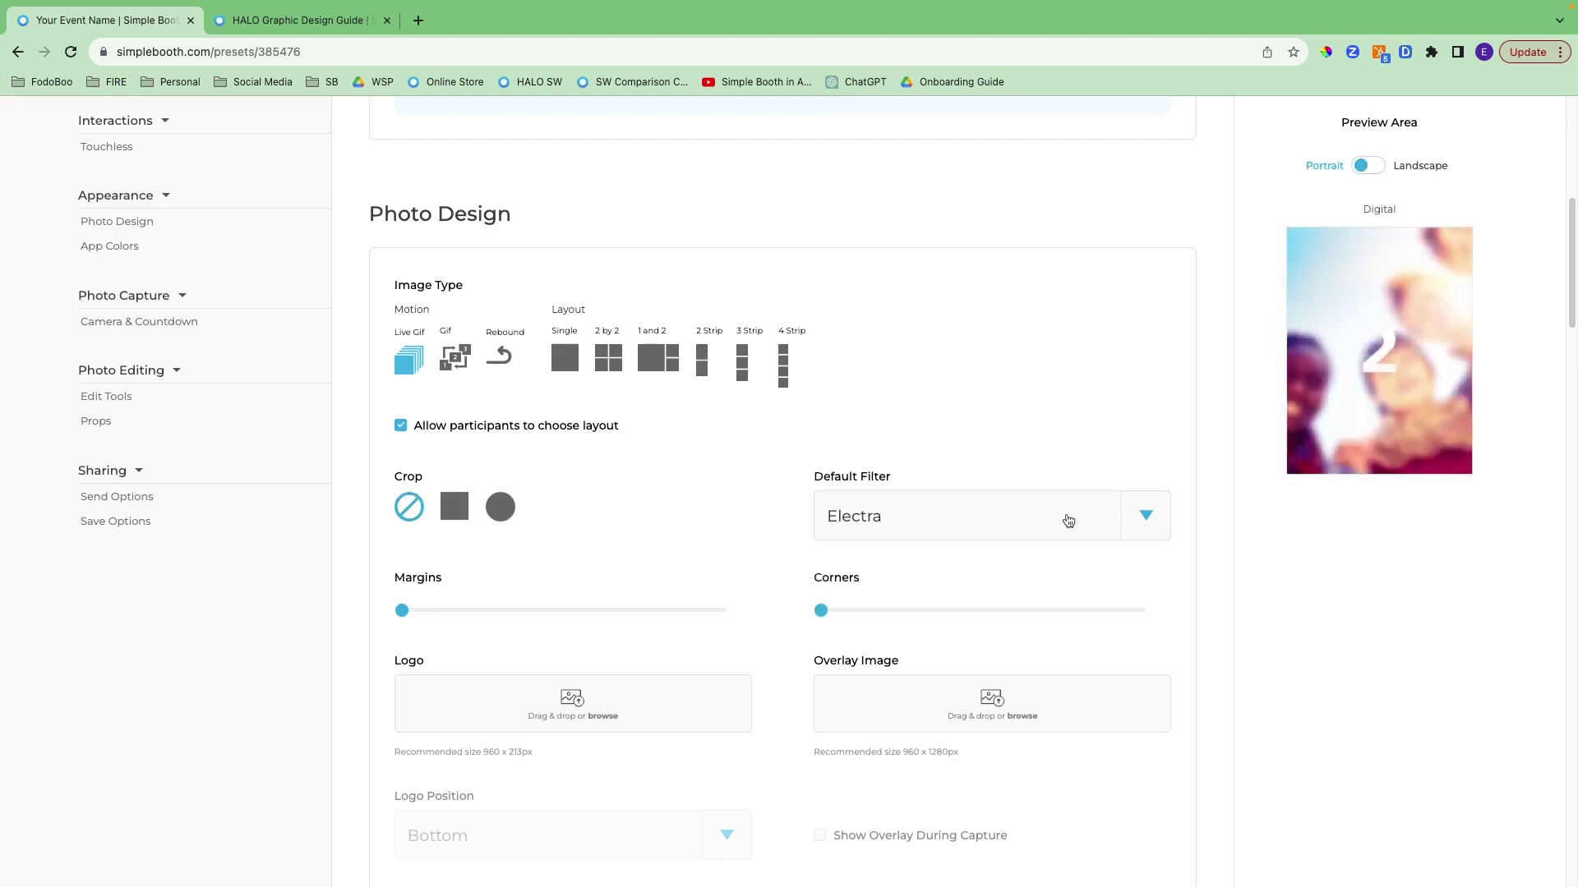
click(1150, 528)
scroll(1050, 690, down, 8)
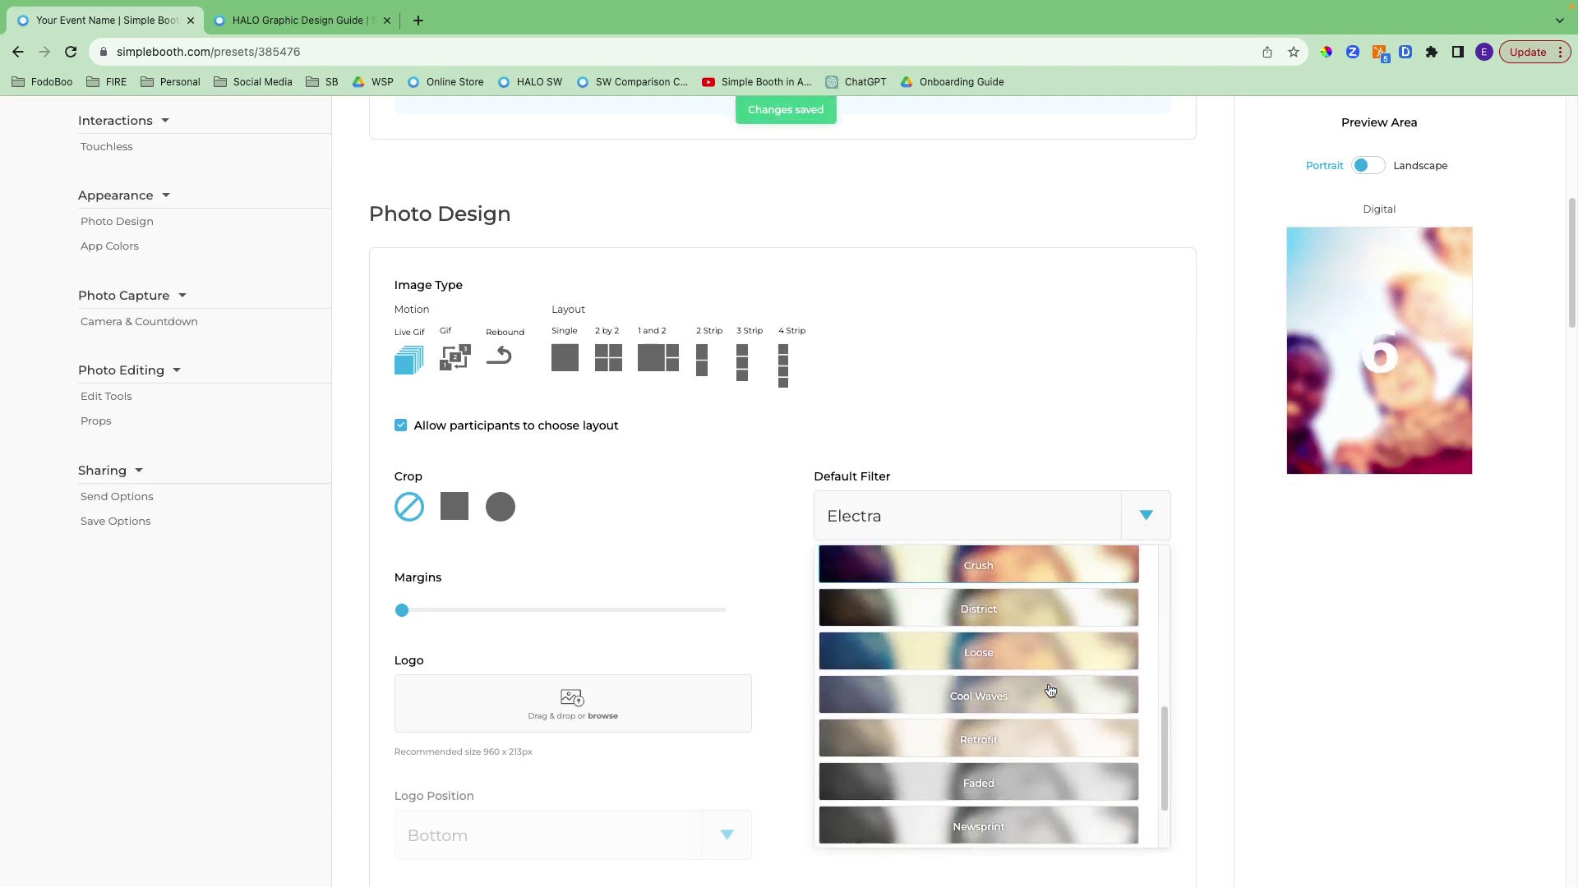
scroll(1050, 690, up, 8)
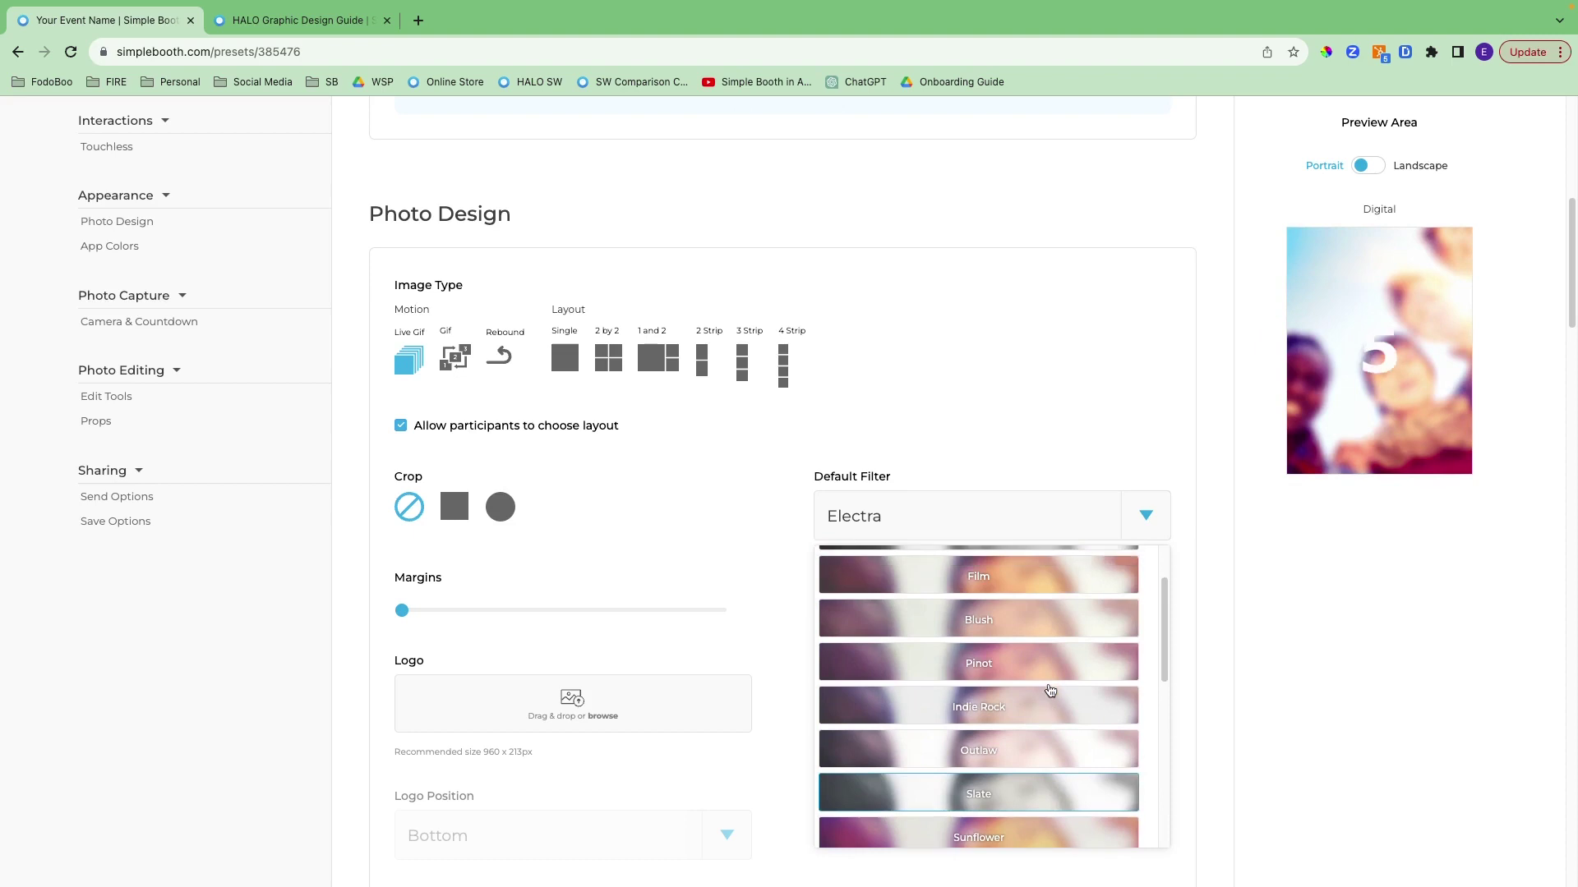
click(930, 435)
Widen the photo margin and adjust the corner rounding
drag(401, 612, 506, 616)
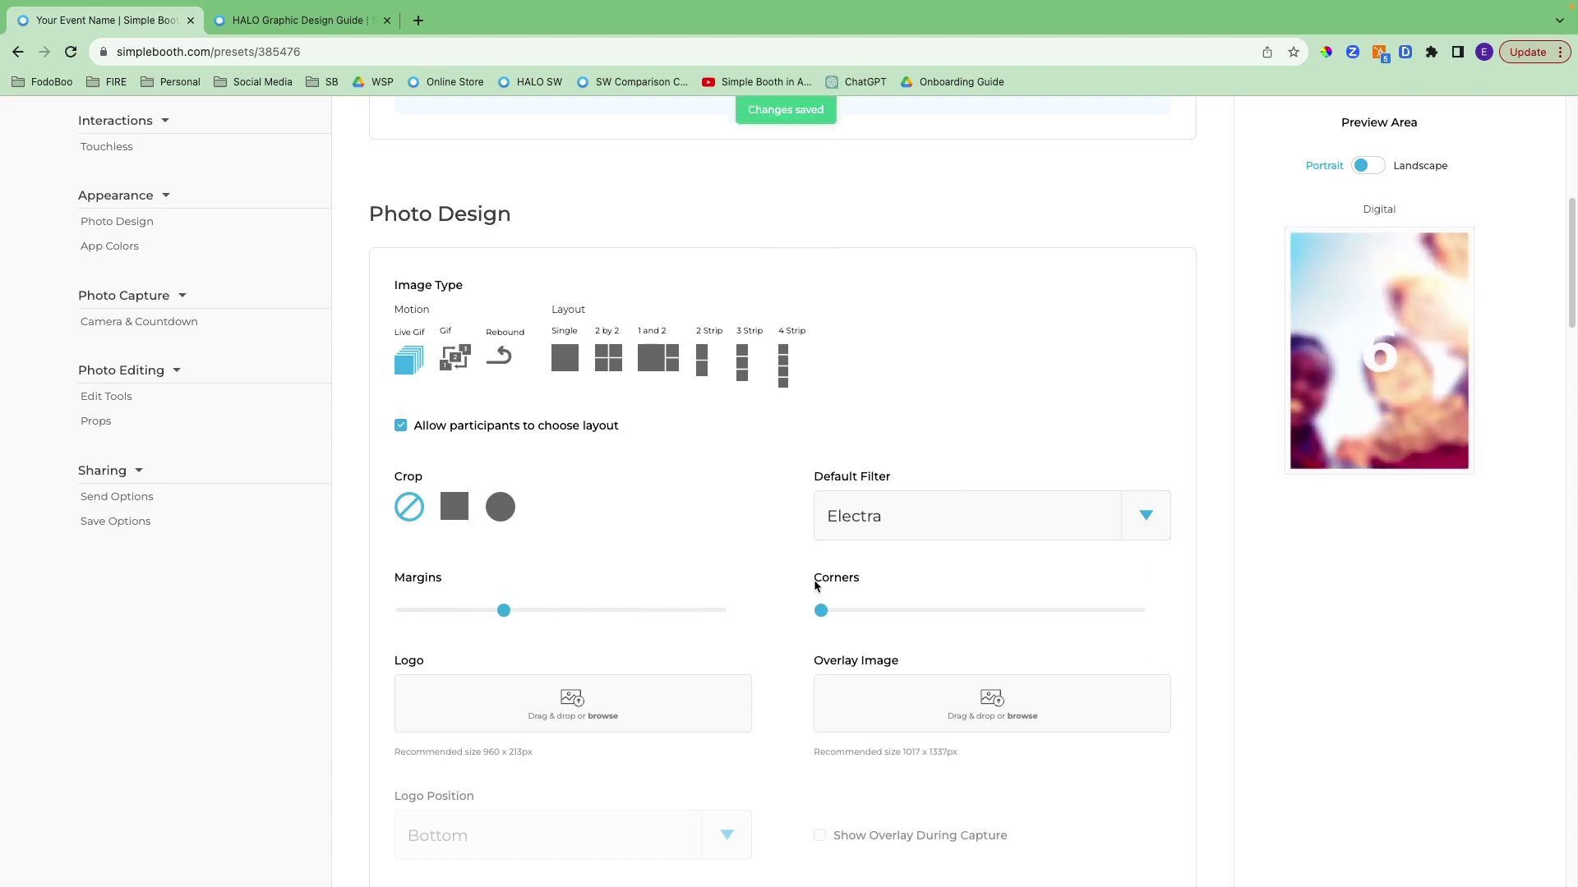
mouse_move(821, 613)
mouse_down()
mouse_move(946, 617)
mouse_move(820, 616)
mouse_up()
scroll(571, 745, down, 3)
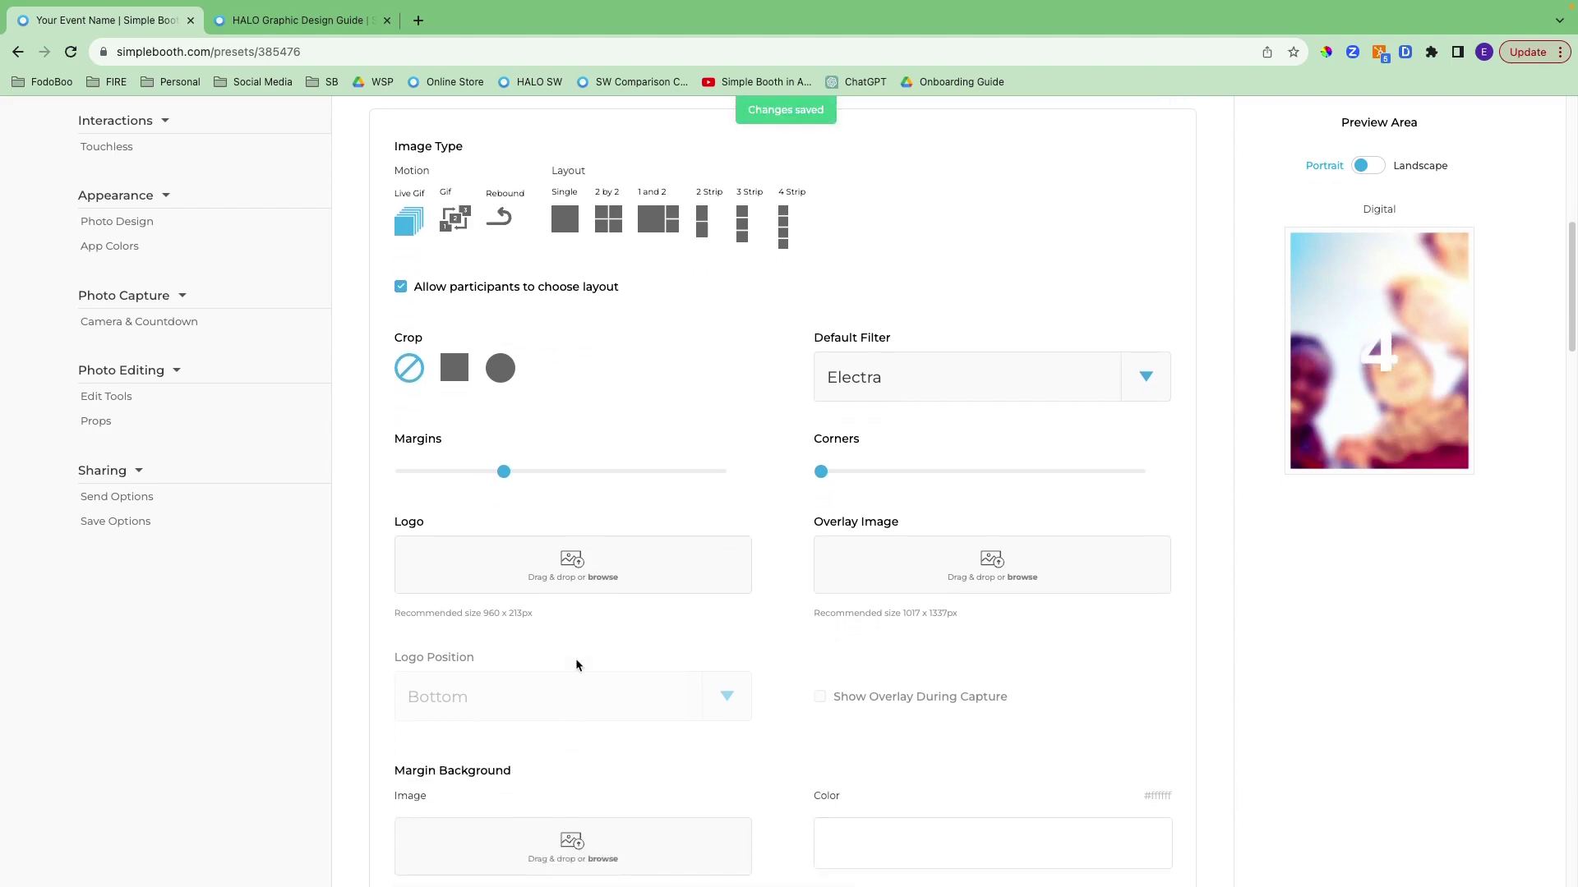
Upload logo.png as the preset's logo
click(585, 579)
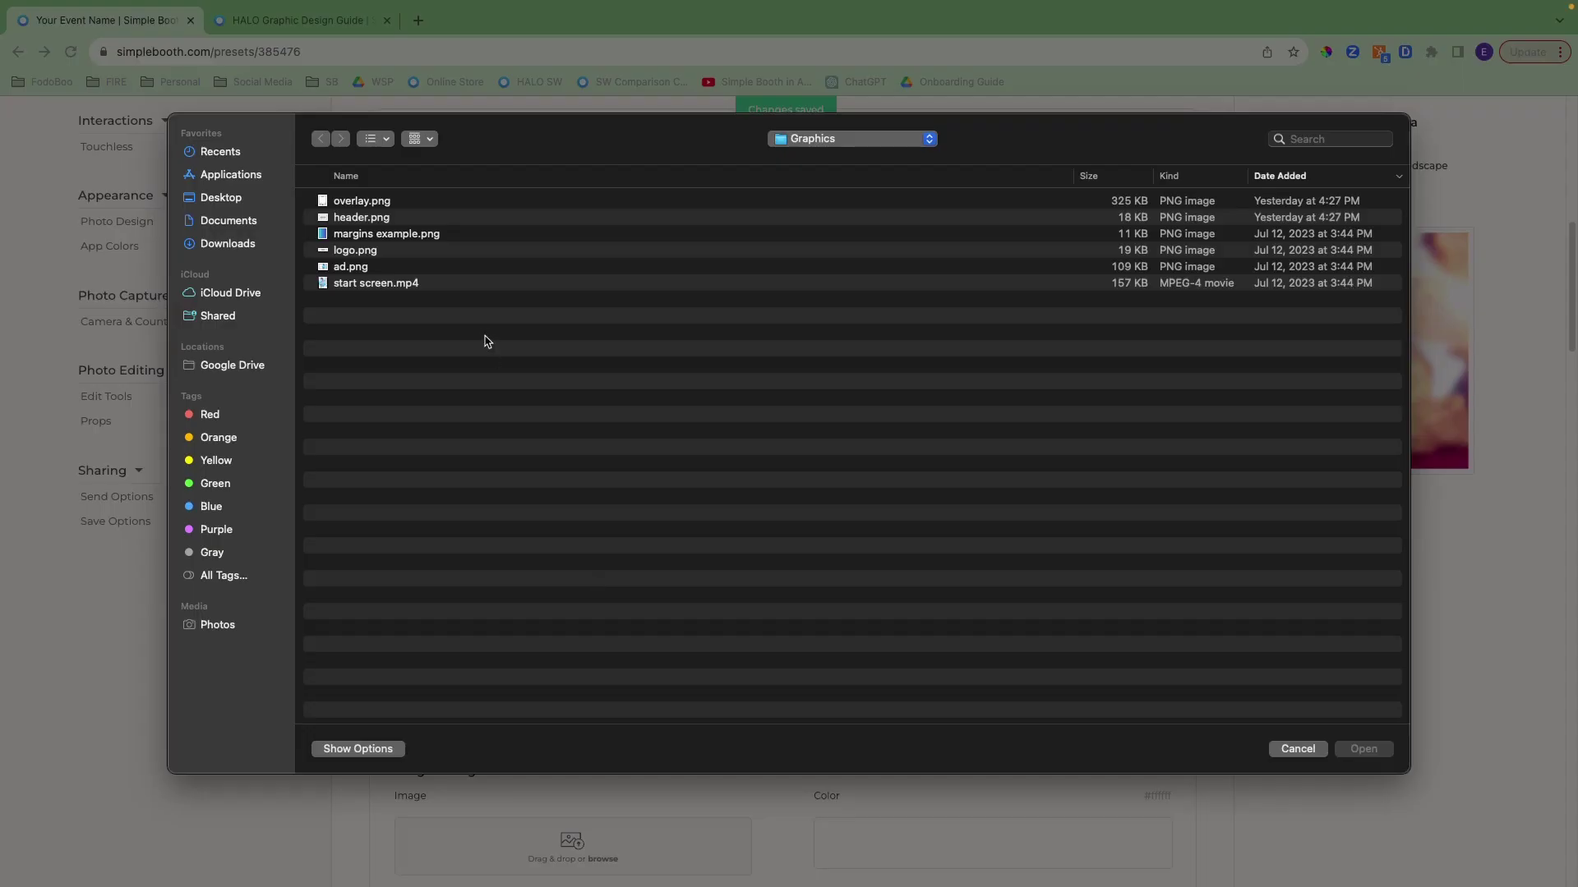
click(374, 252)
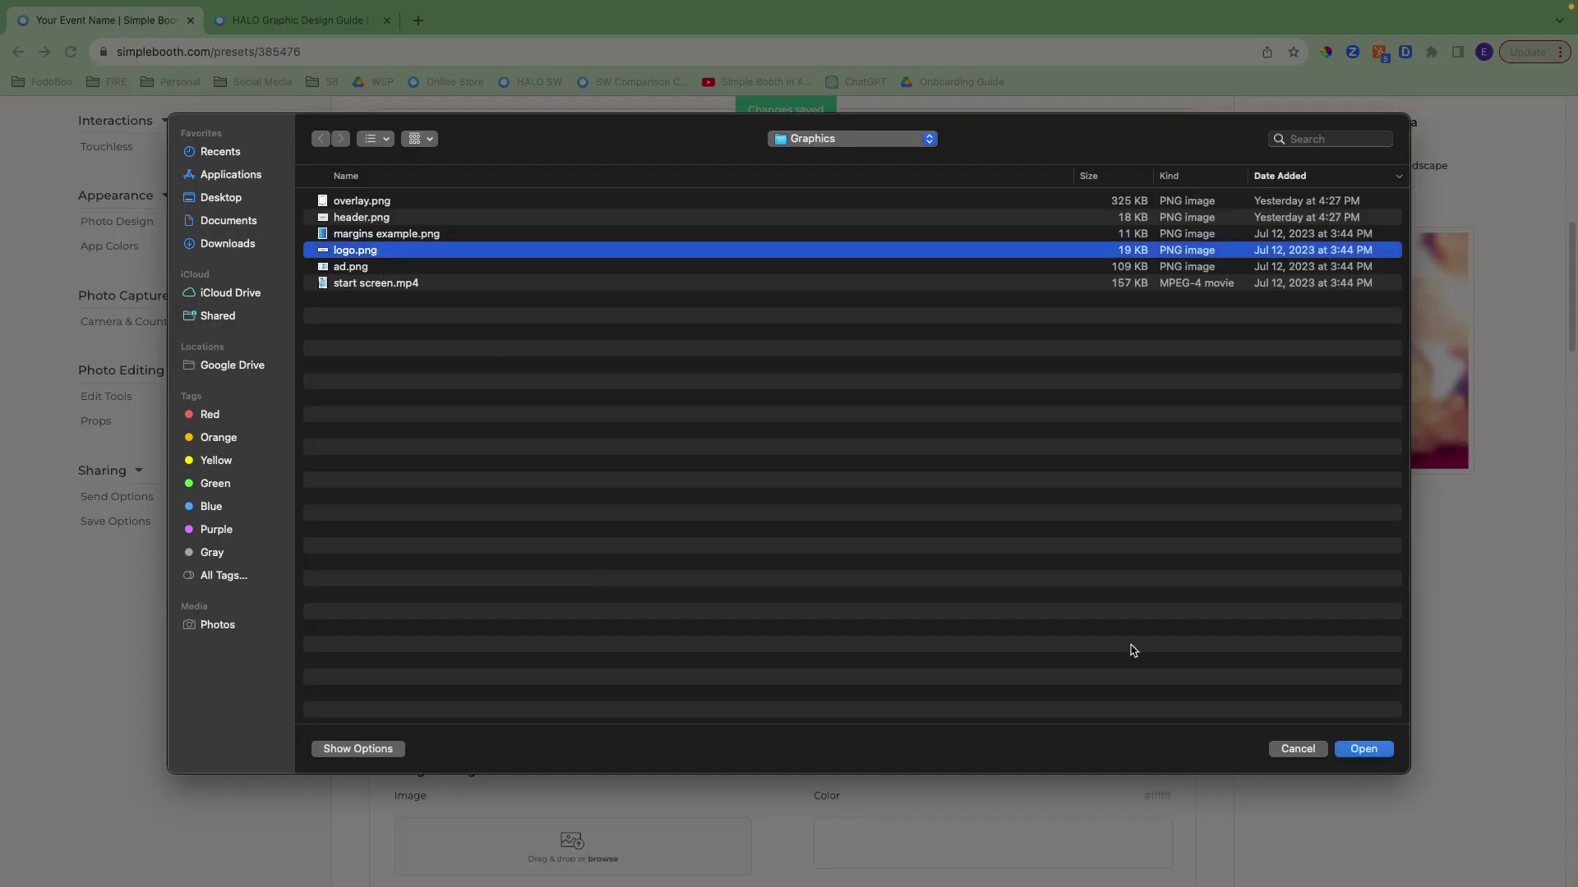
click(1364, 749)
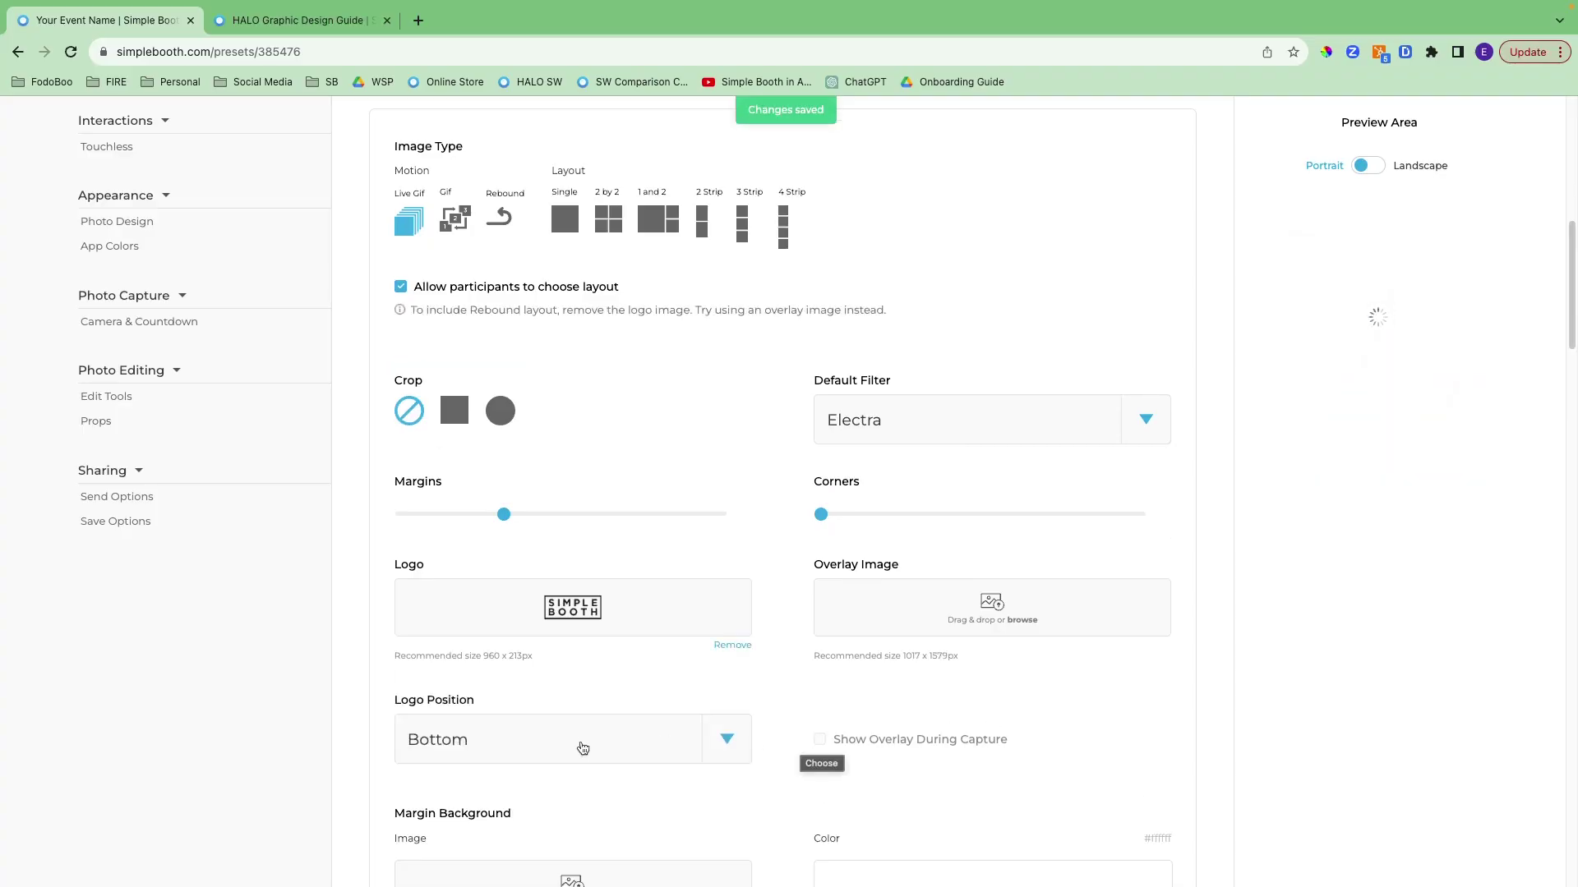
Try the logo at Middle/Side and Top positions, then remove it
click(730, 746)
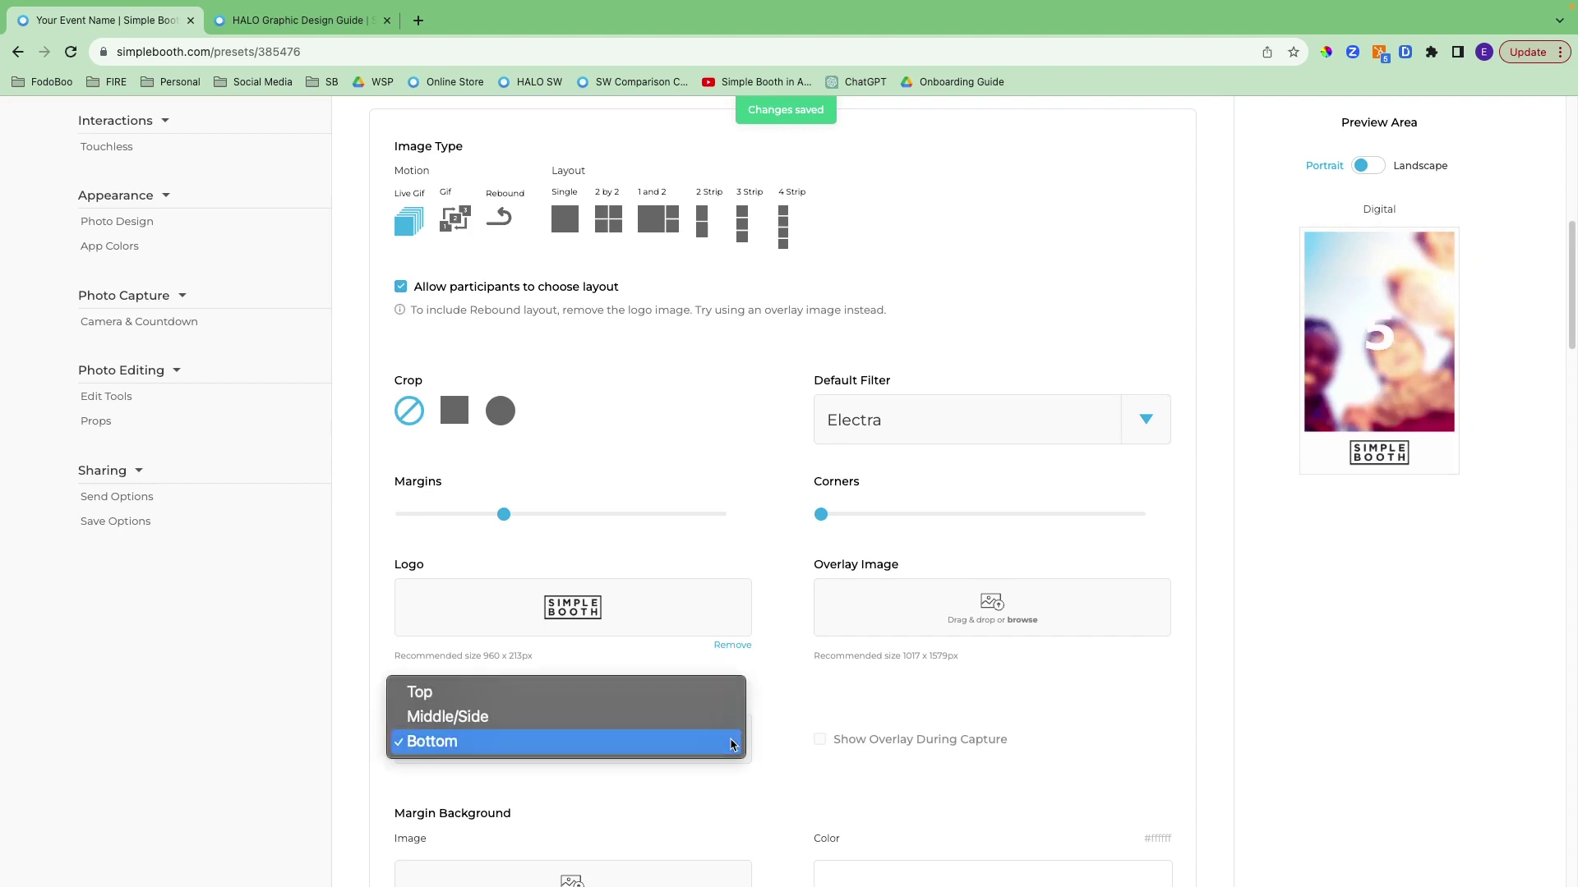
click(690, 718)
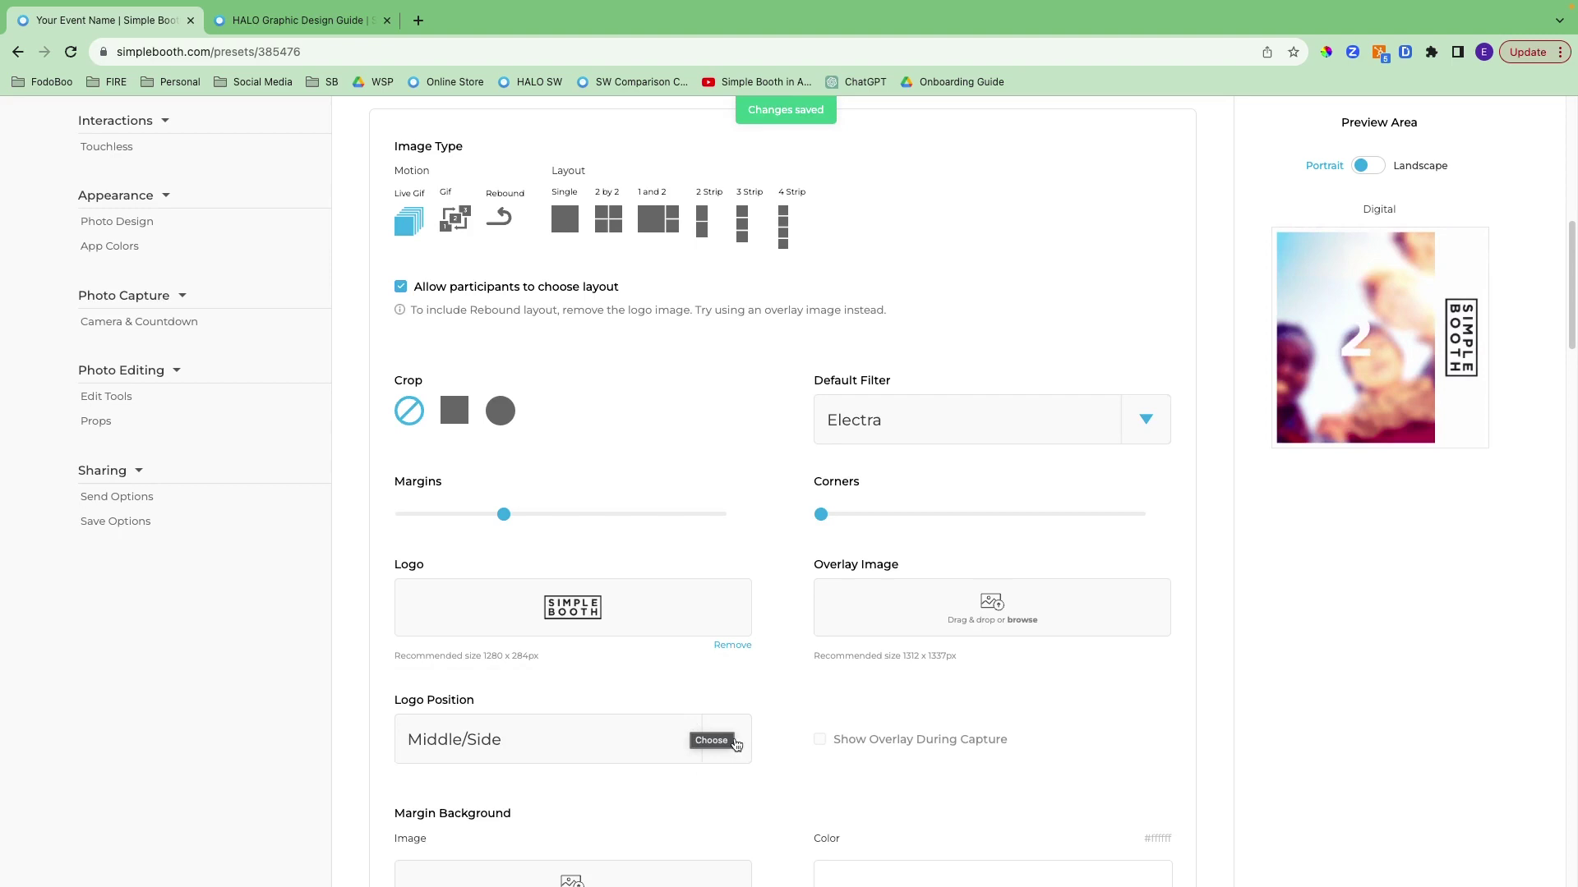
click(736, 745)
click(675, 716)
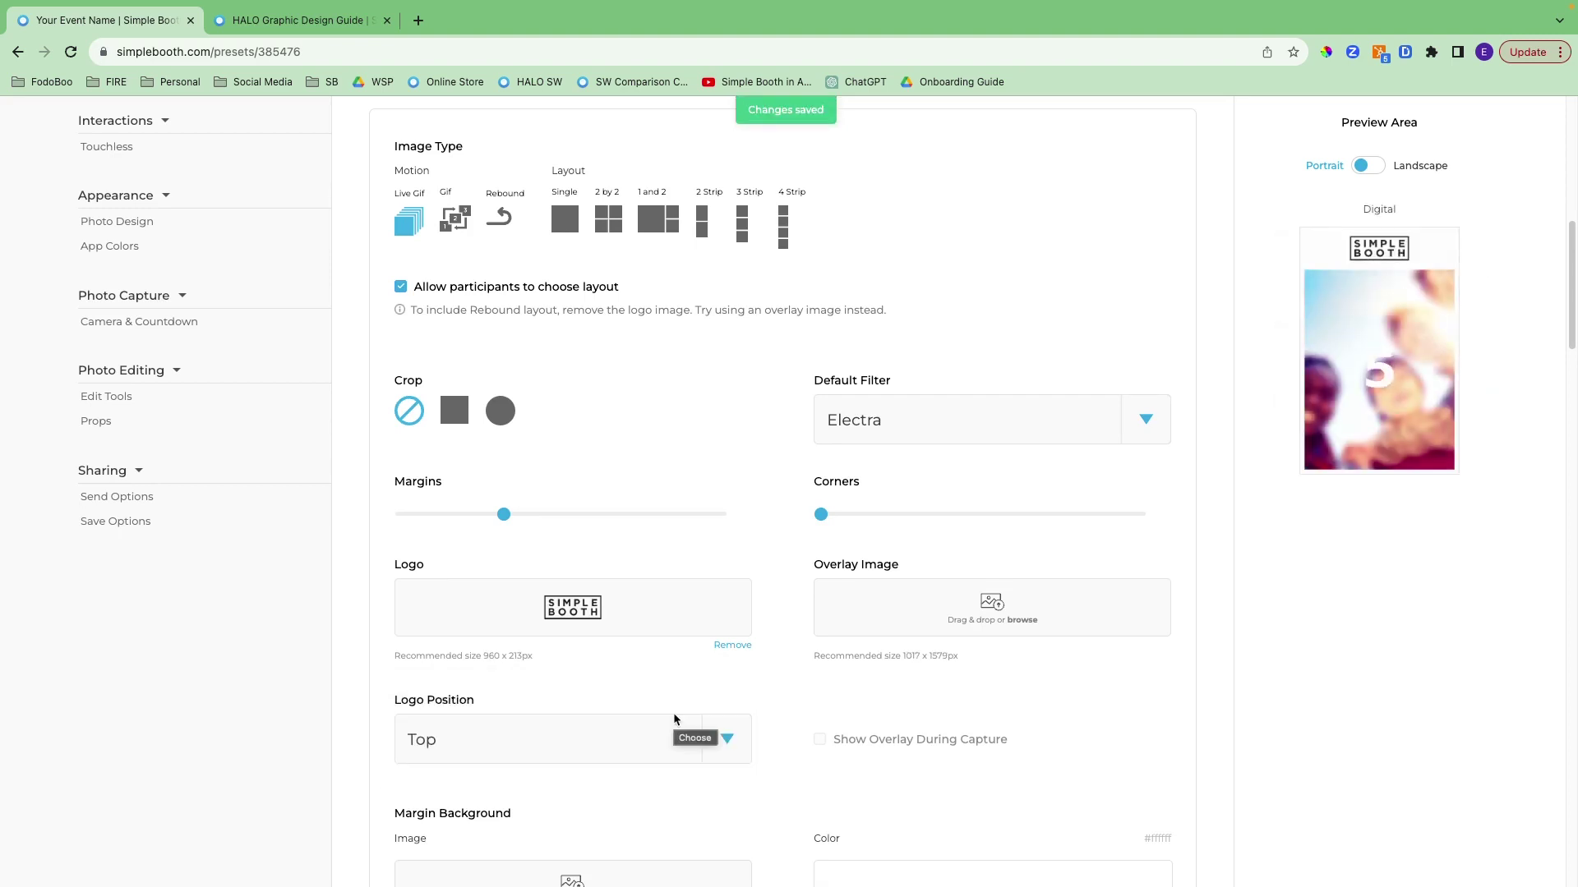
click(734, 646)
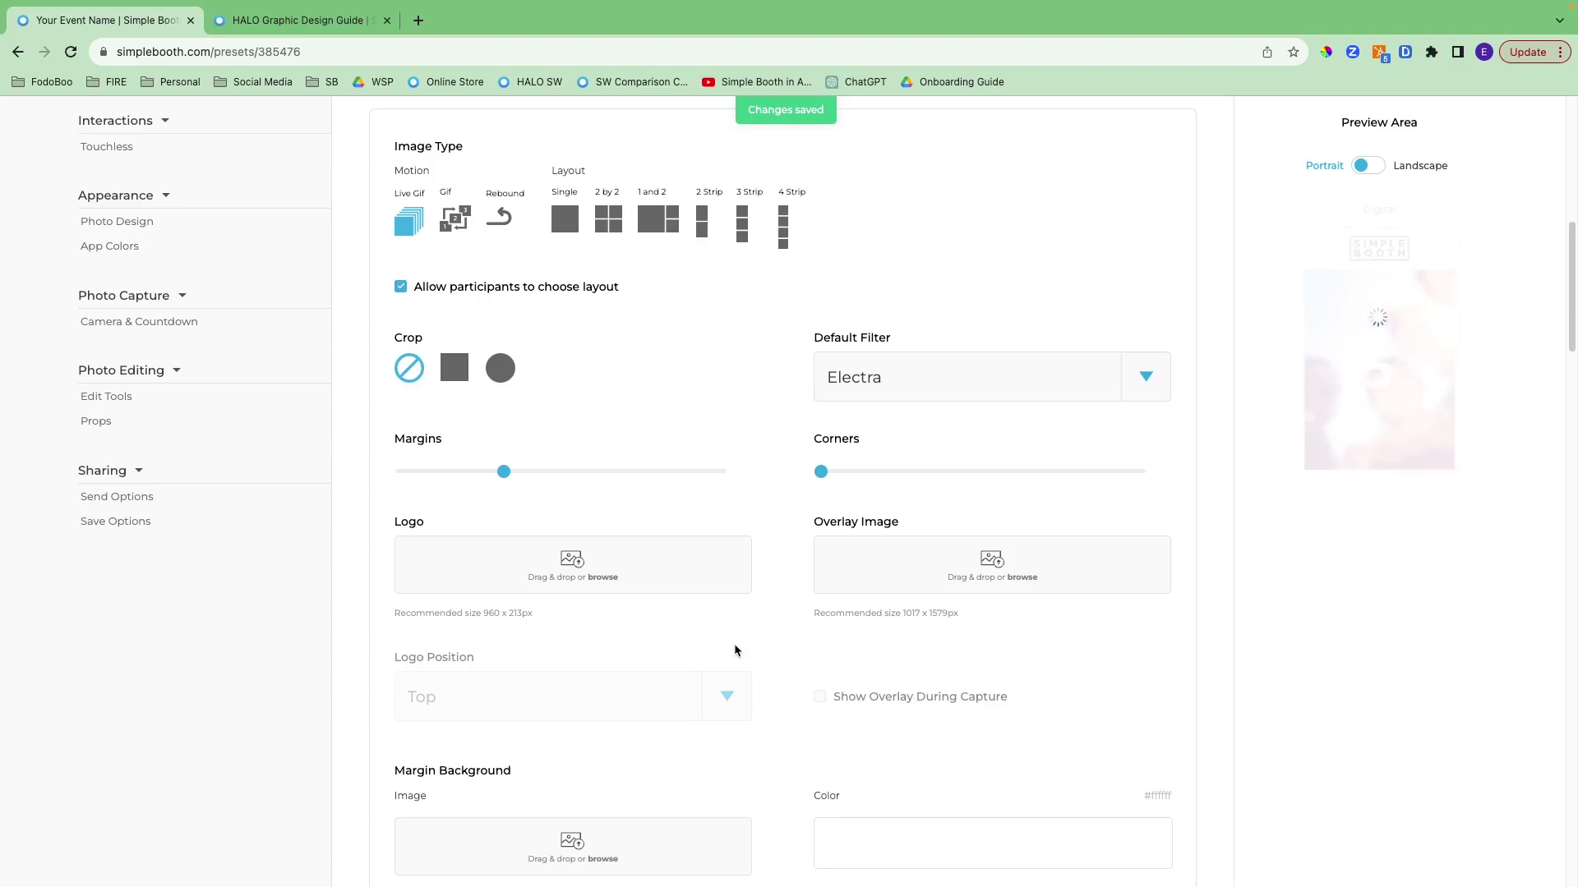
Upload overlay.png as the photo overlay and turn off Show Overlay During Capture
click(877, 570)
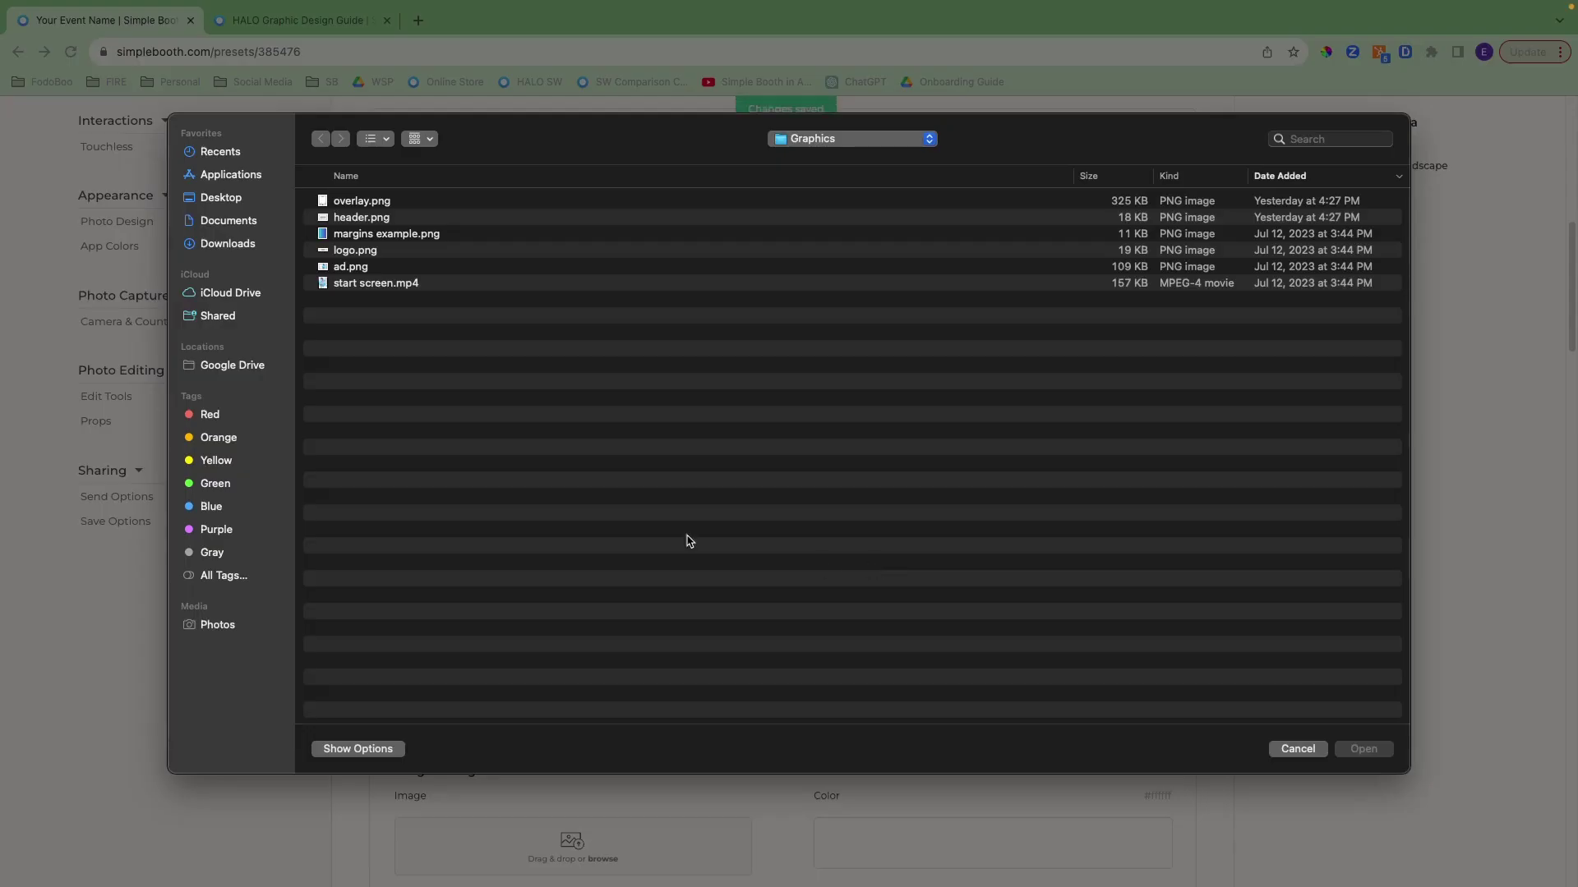
click(384, 206)
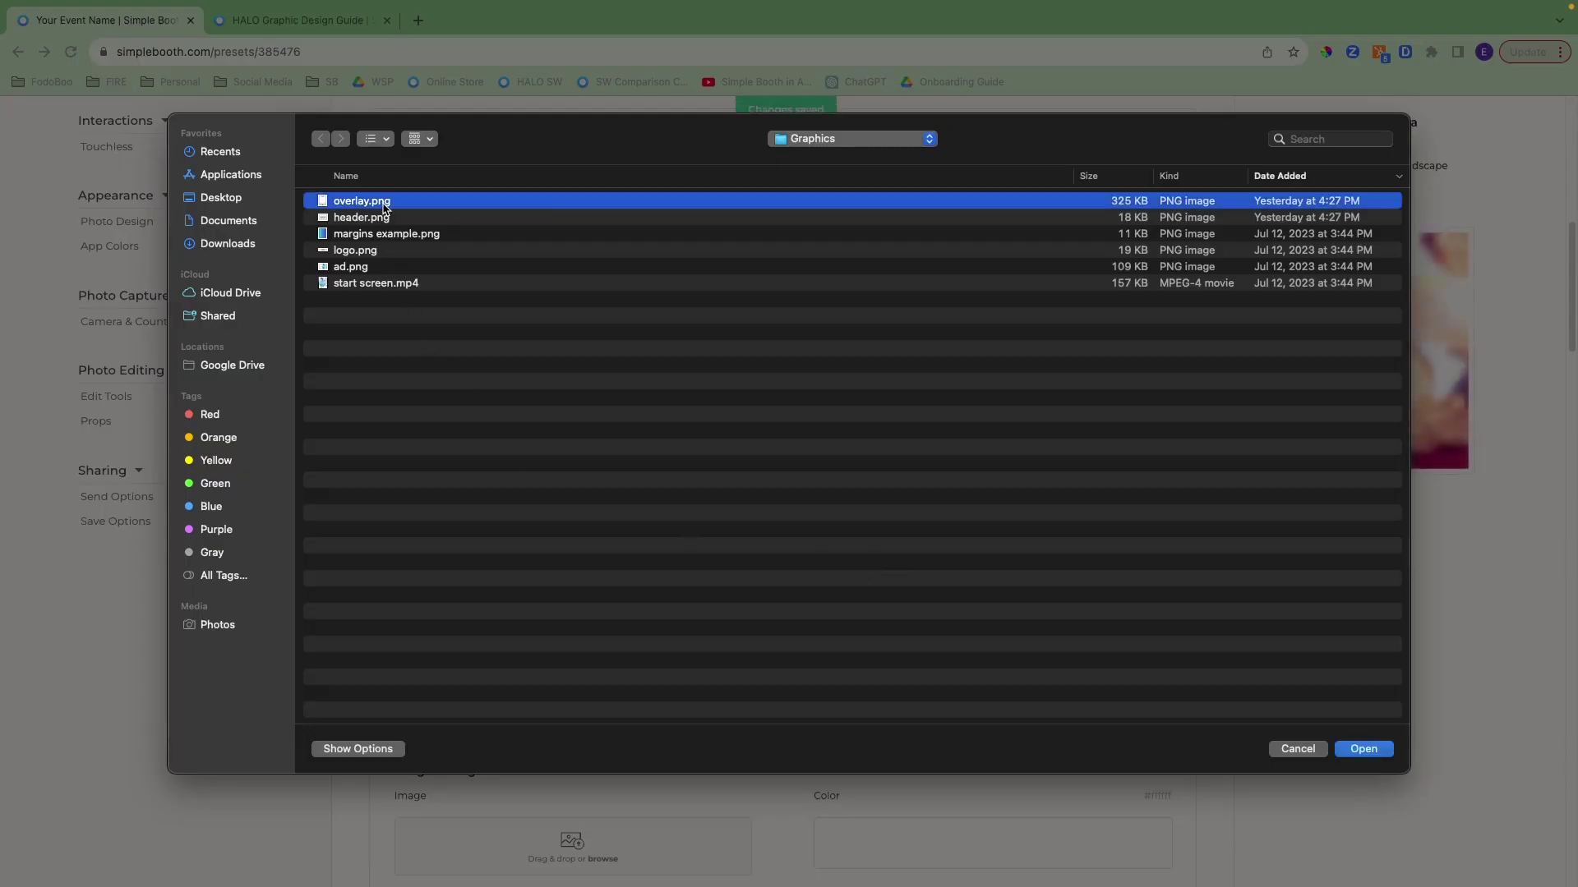
click(1366, 749)
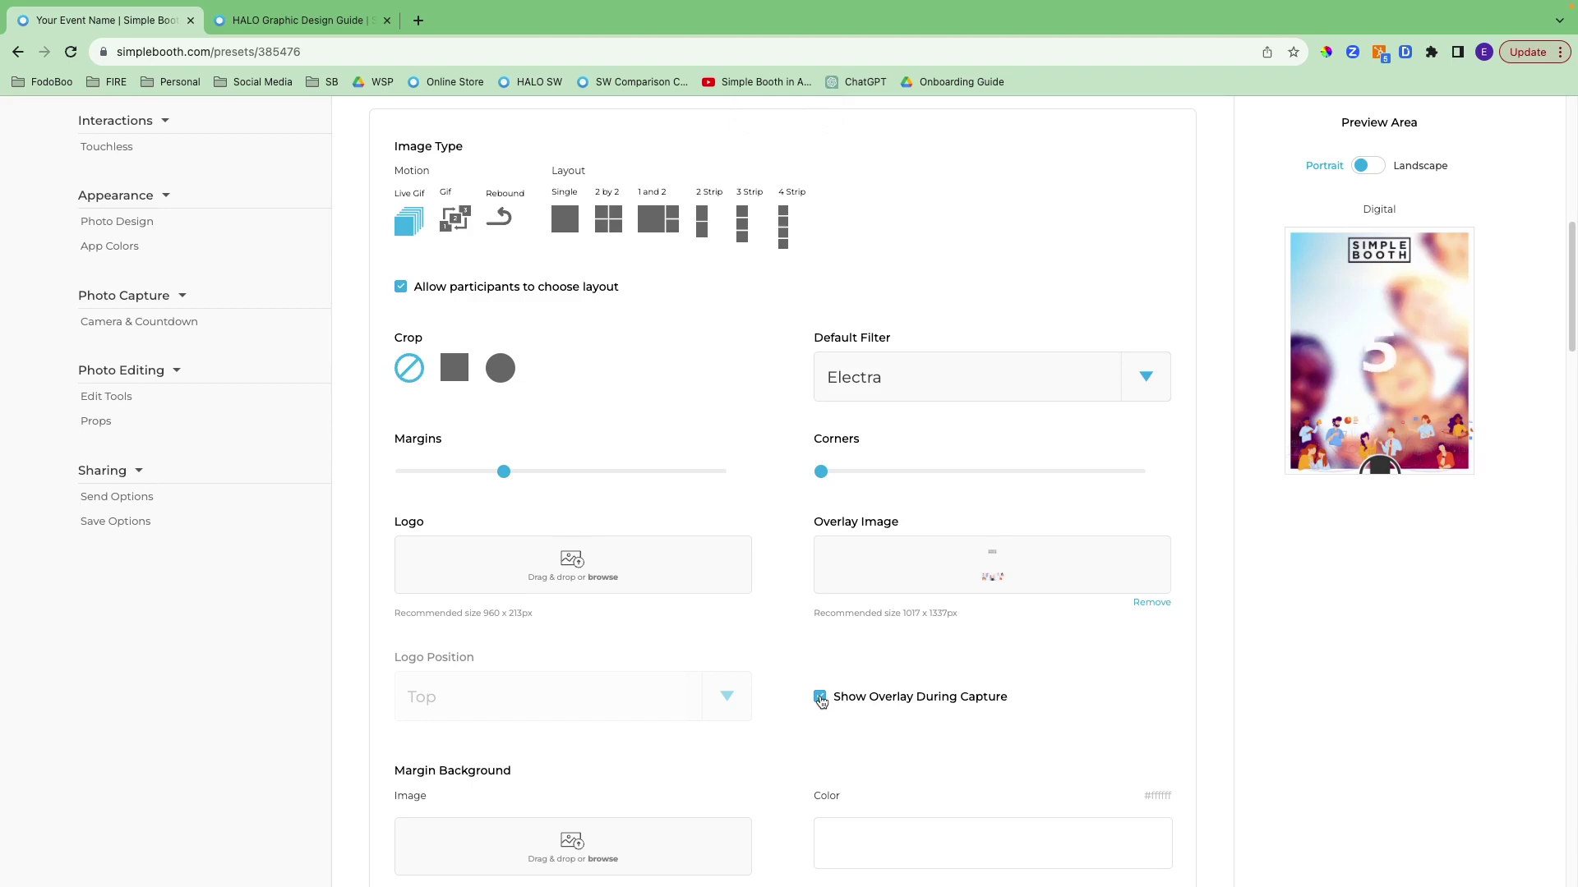
click(820, 697)
scroll(821, 701, down, 2)
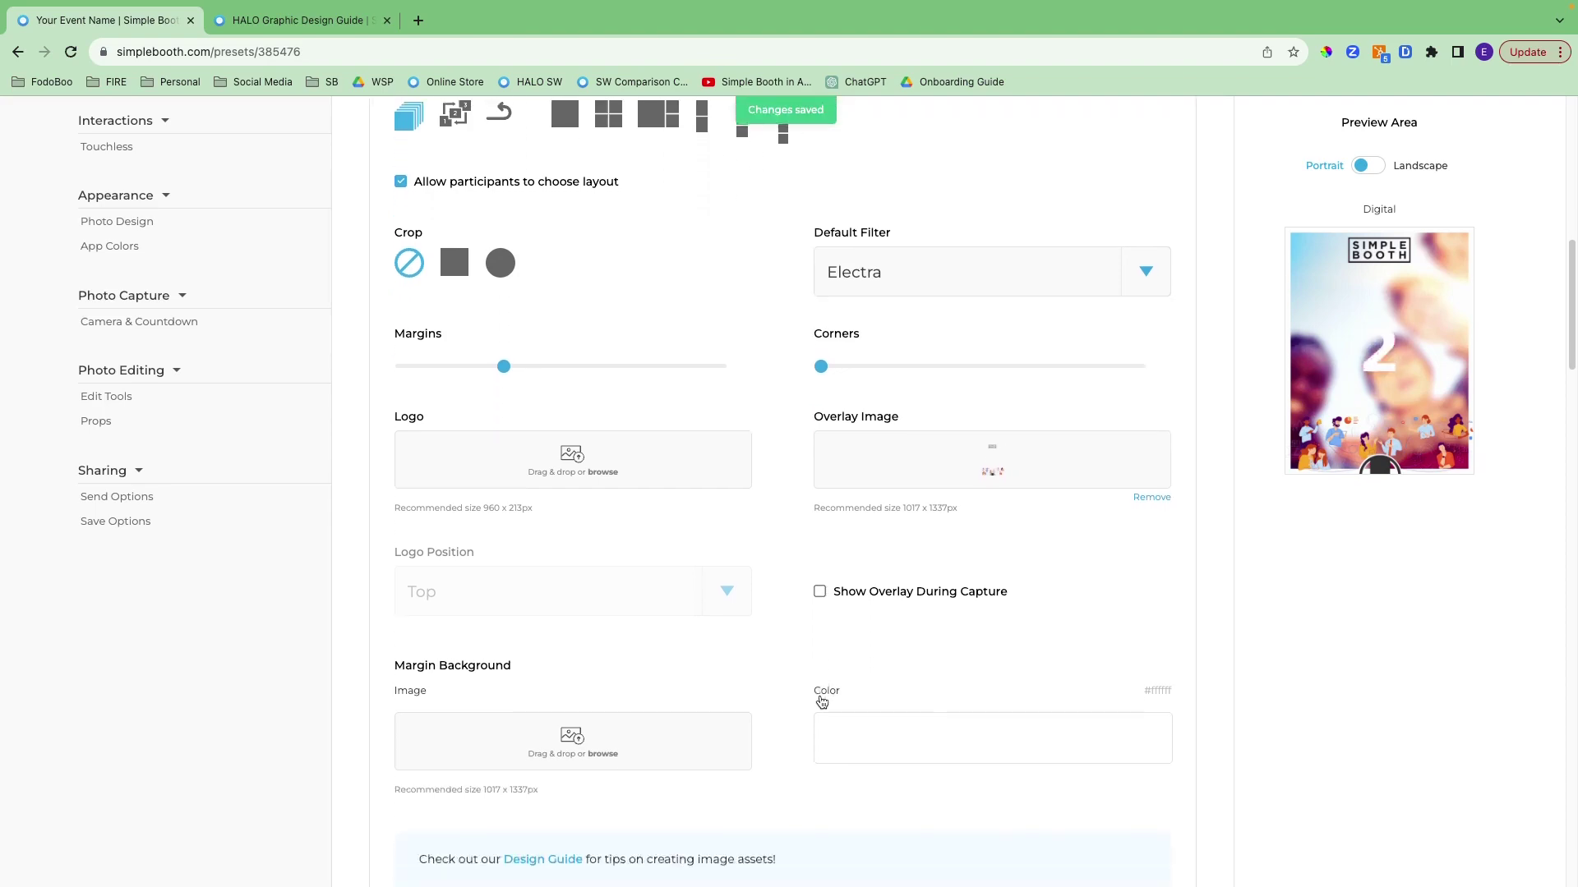
click(565, 686)
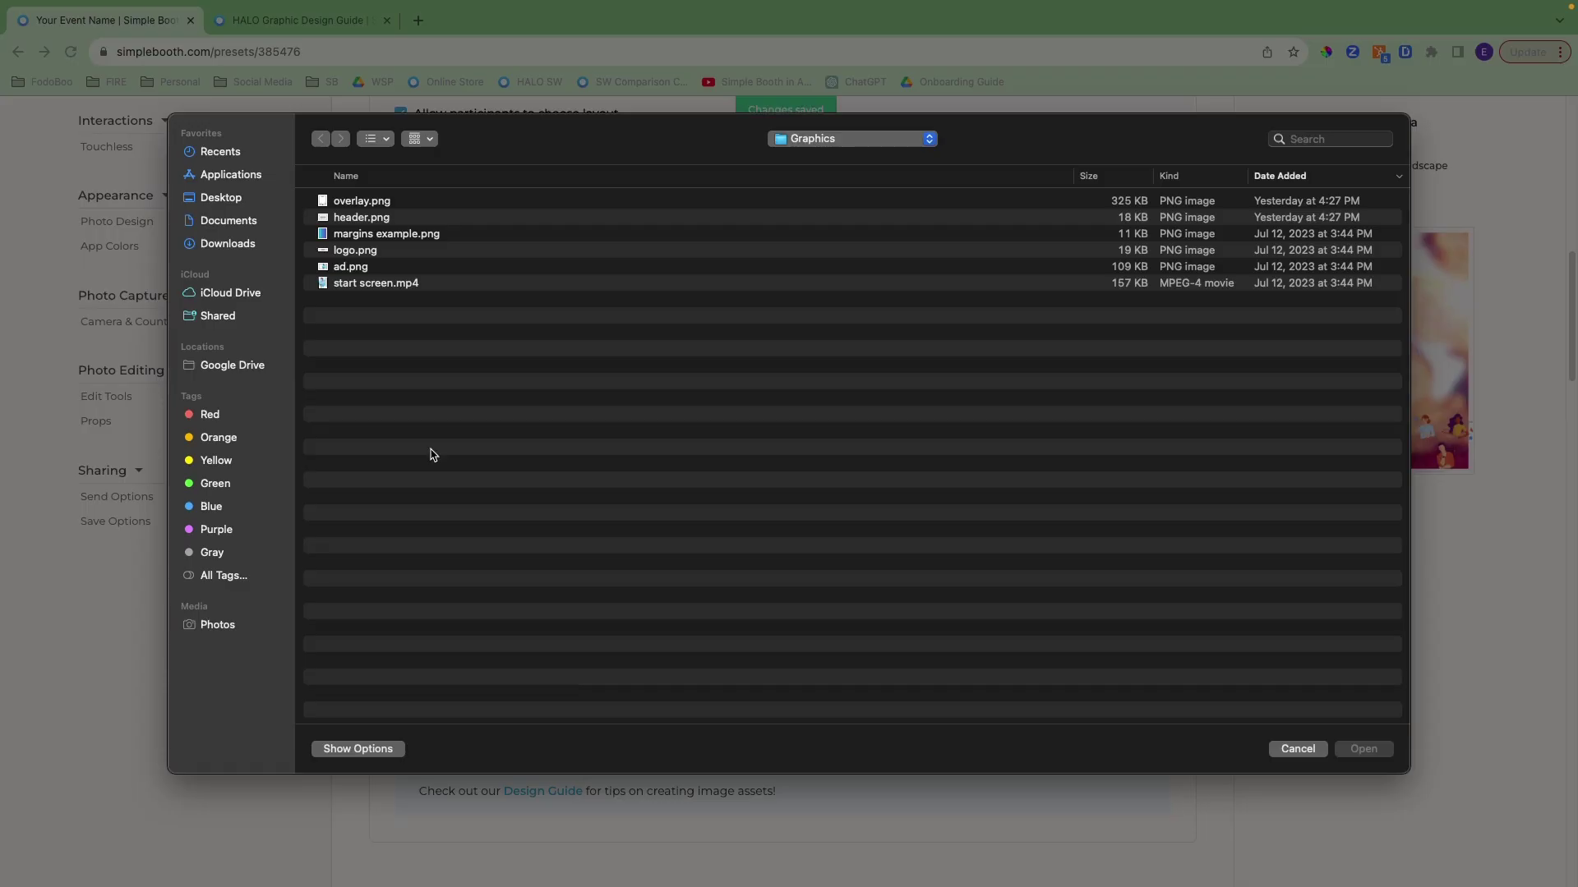
click(398, 237)
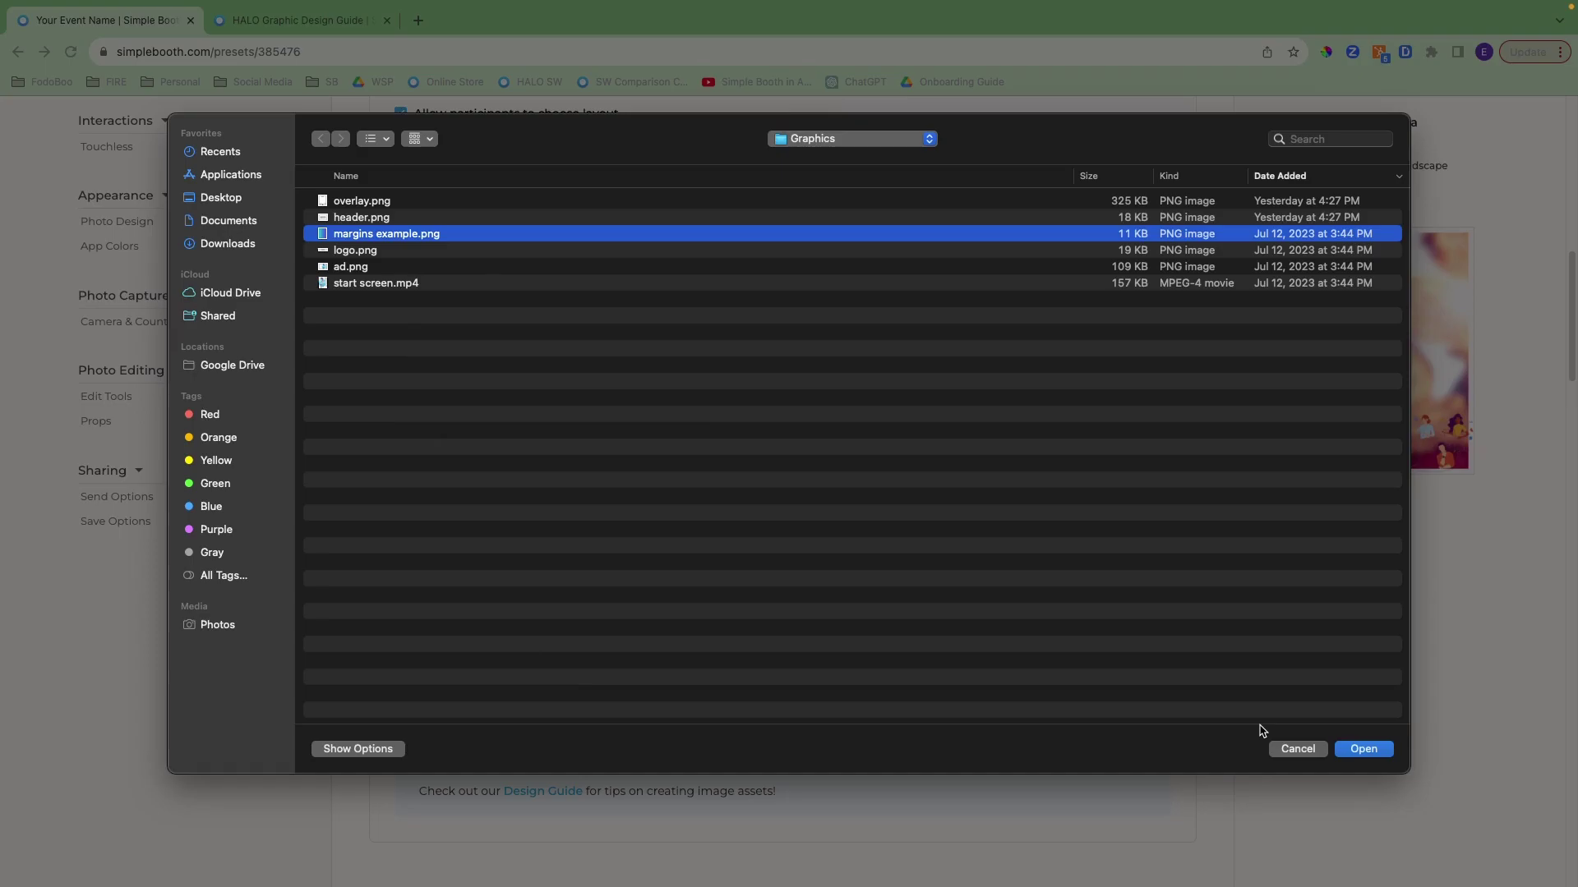
click(1363, 749)
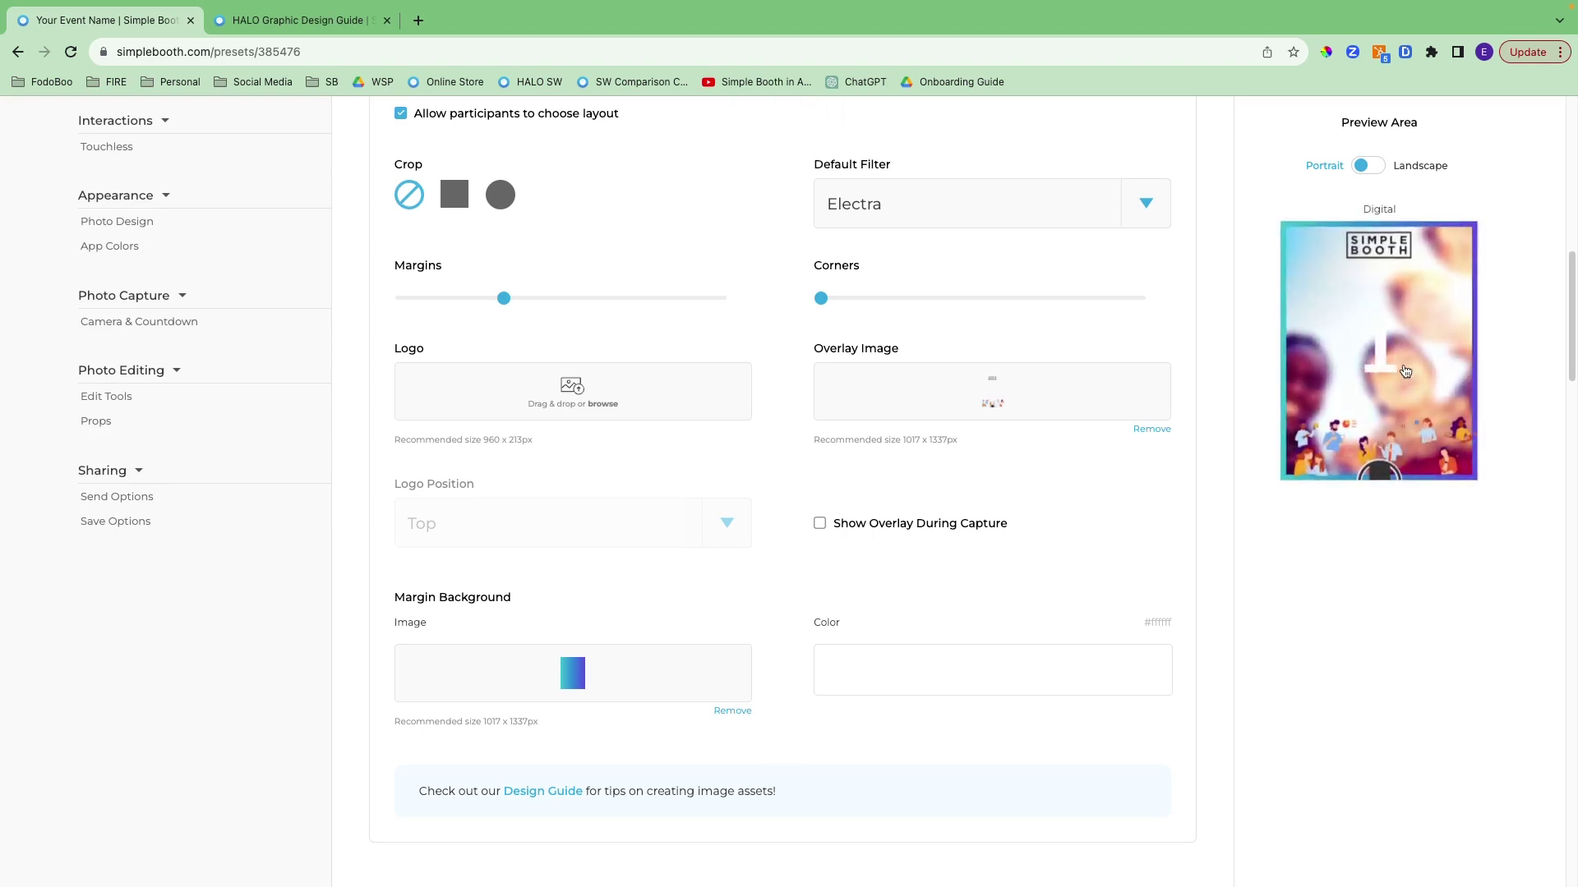
click(1402, 362)
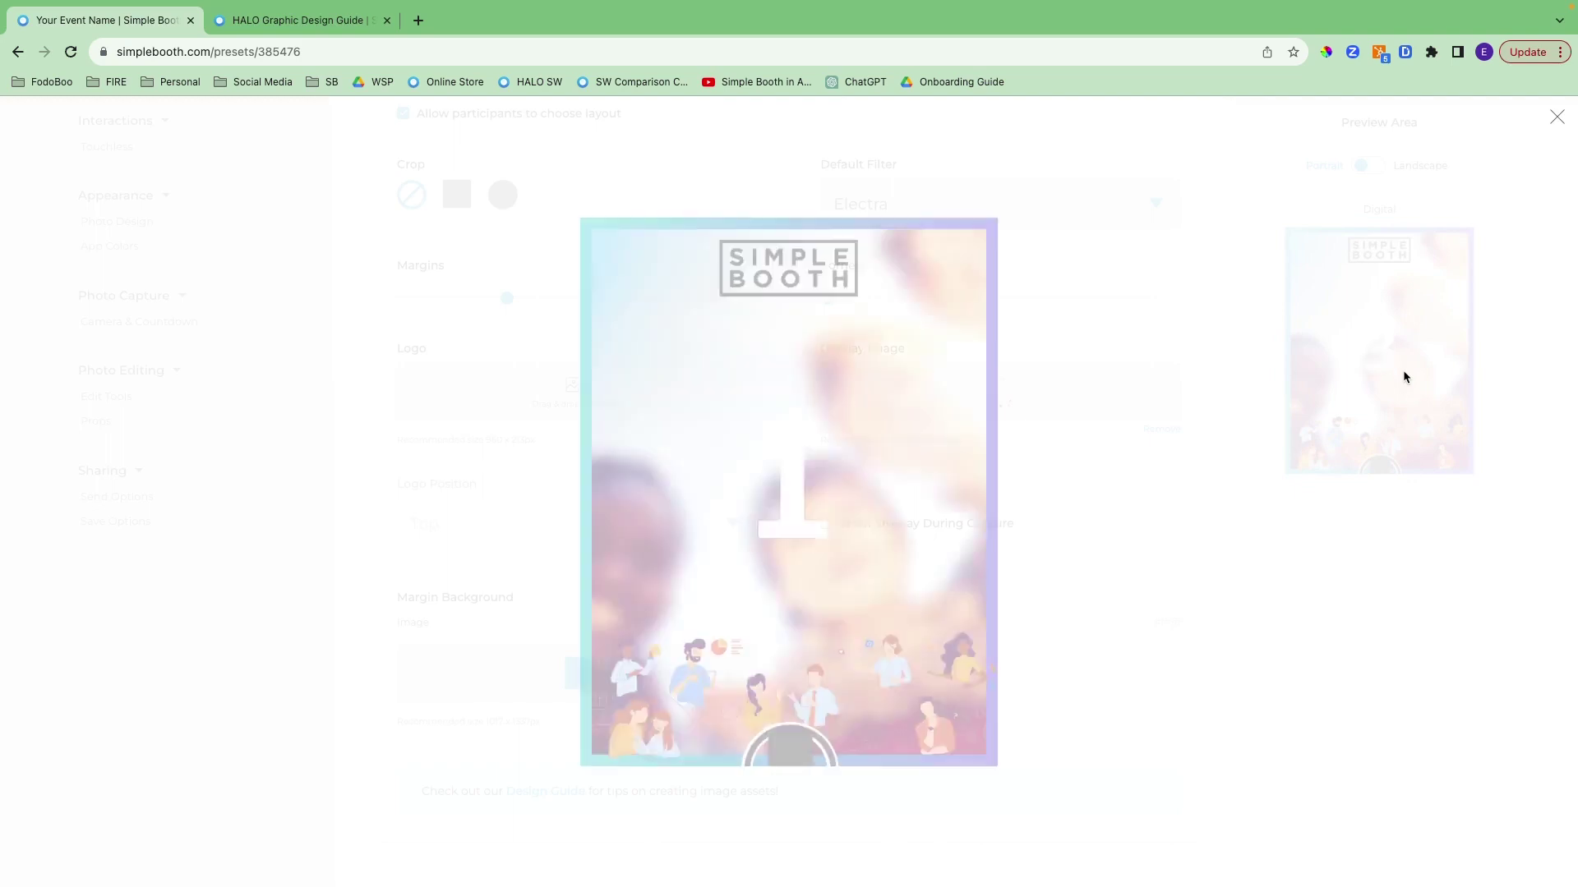
click(1555, 117)
click(732, 712)
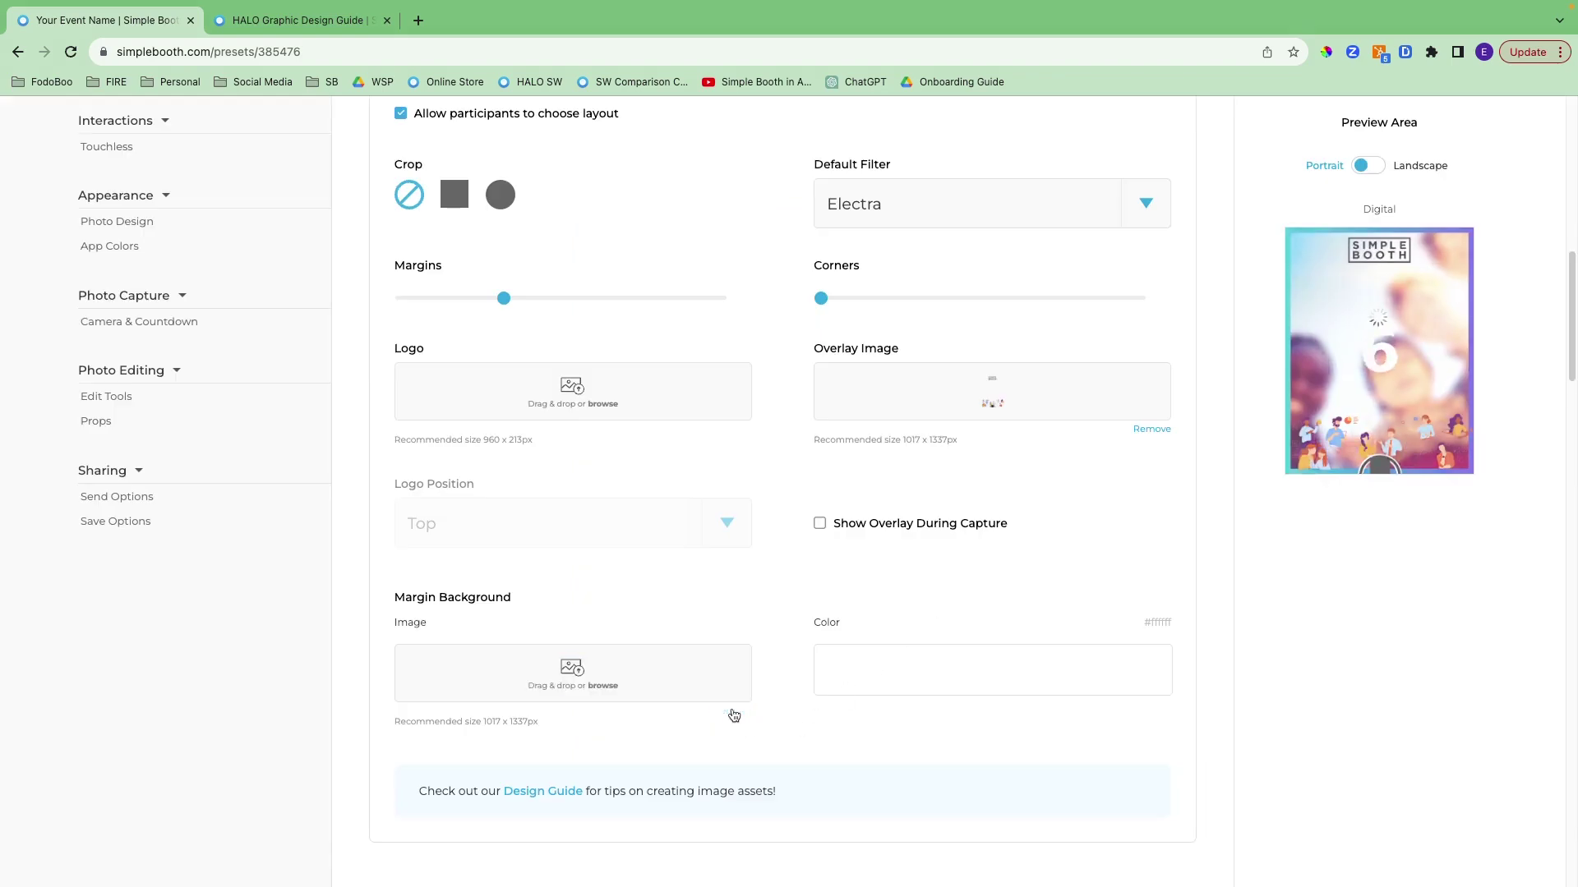
Set the Margin Background Color to black (#000000)
click(872, 672)
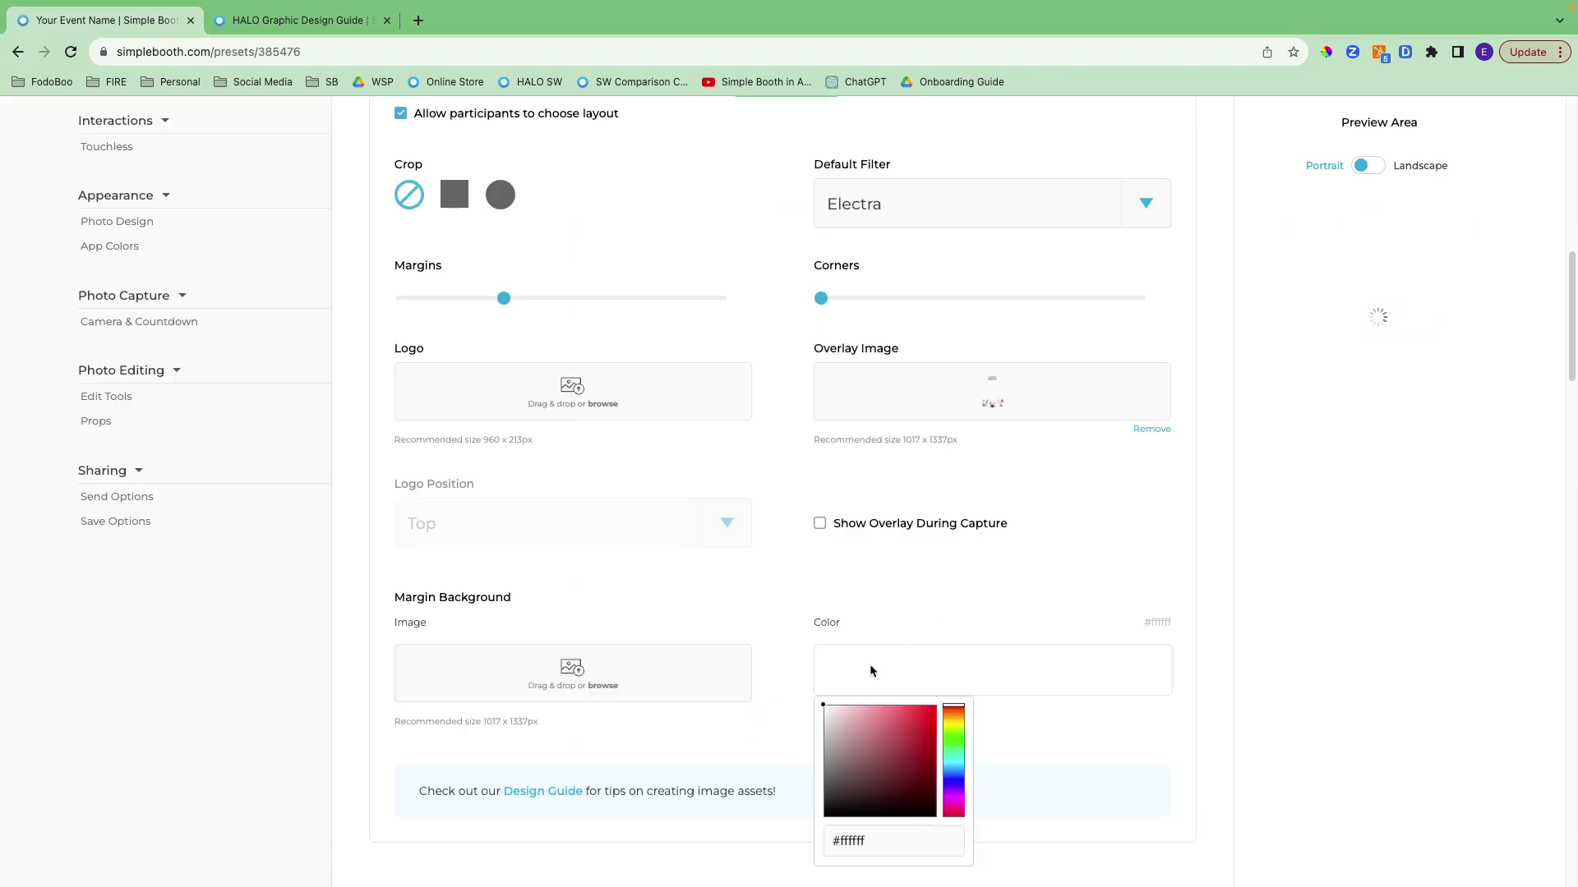
click(851, 735)
drag(851, 736, 961, 832)
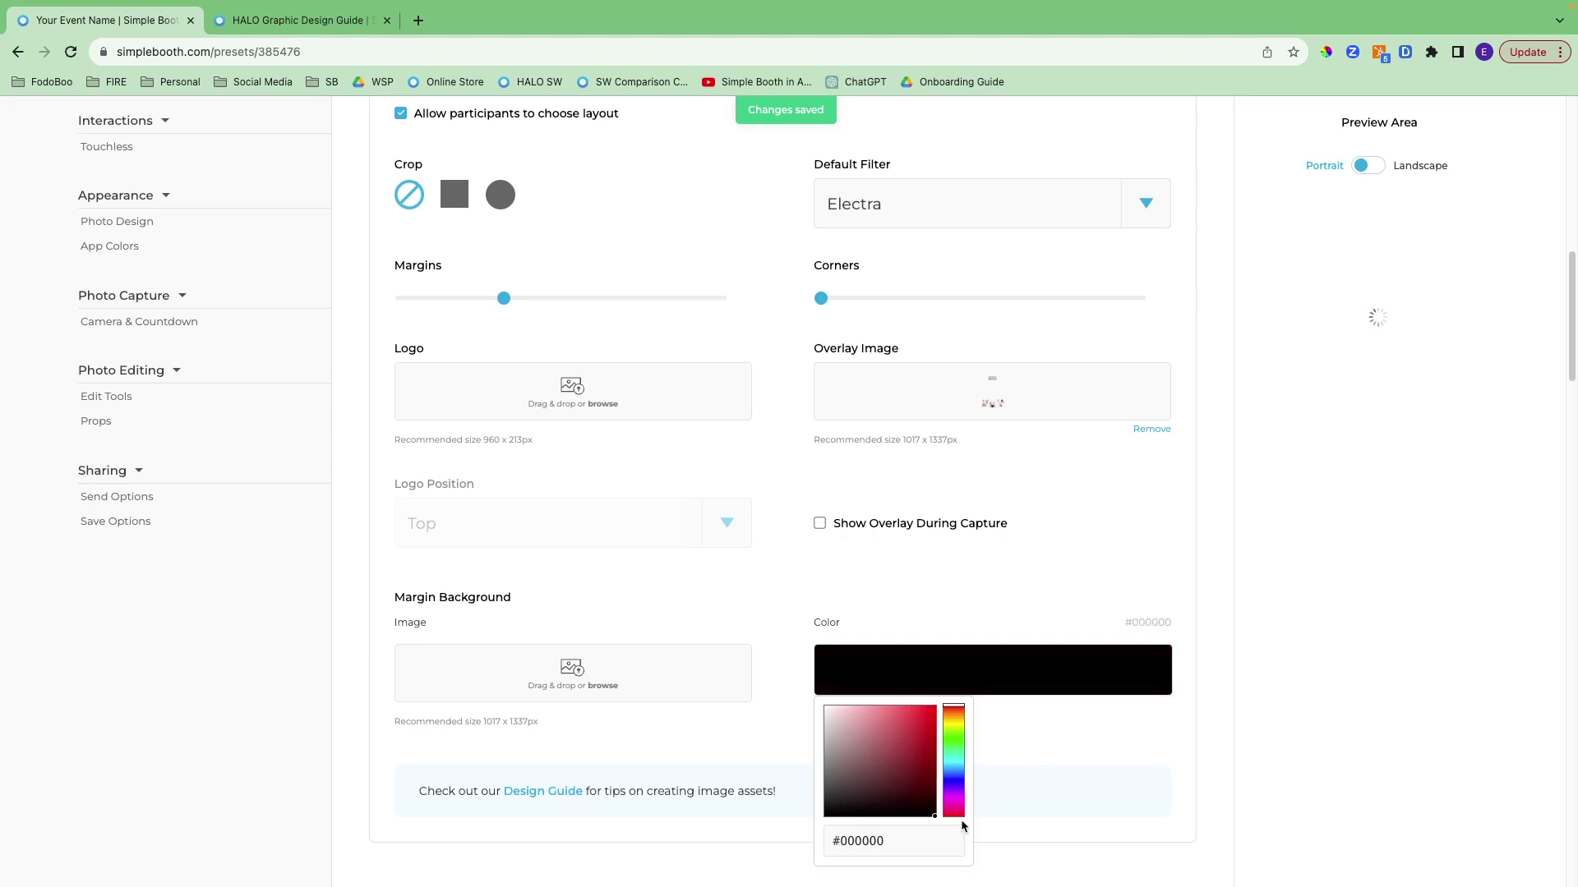
click(1083, 731)
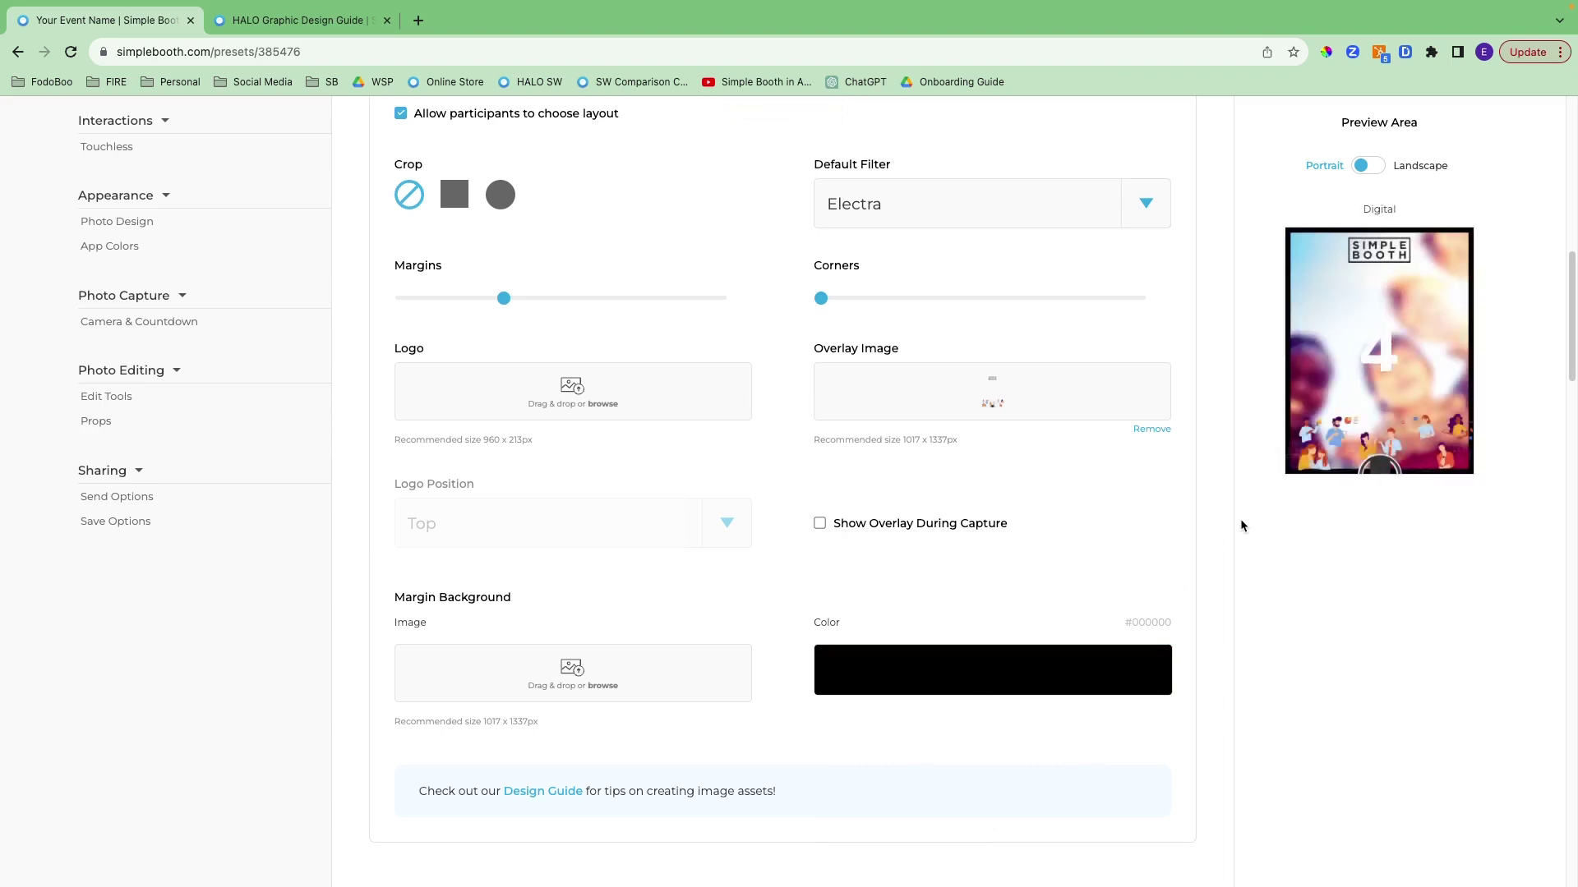
Check the black margin in the enlarged preview lightbox, then close it
click(1357, 417)
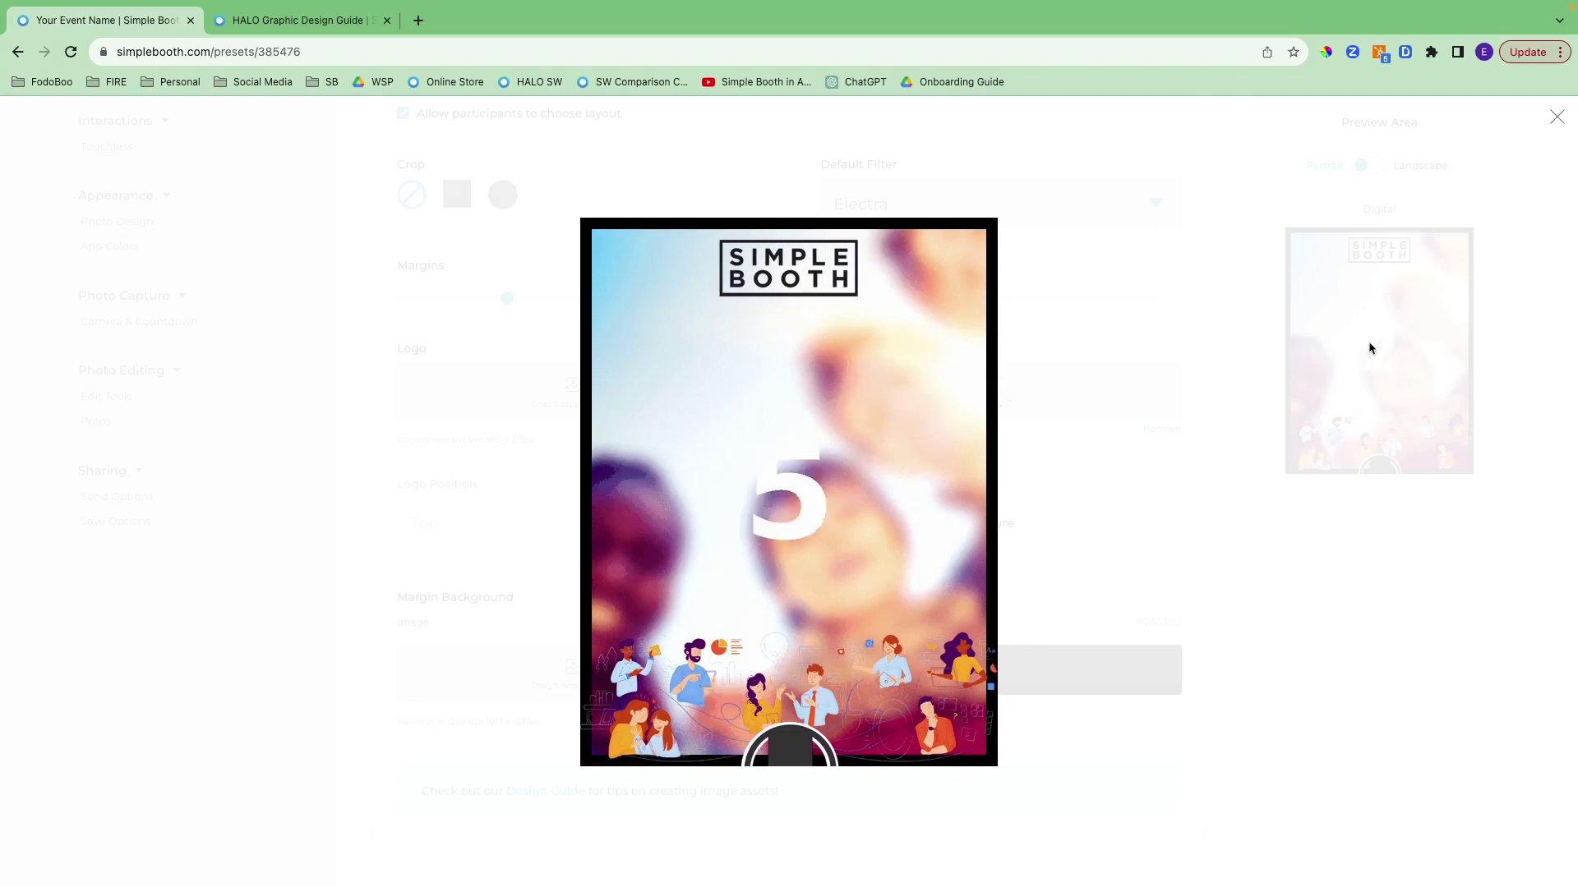
click(1555, 117)
scroll(1134, 452, down, 6)
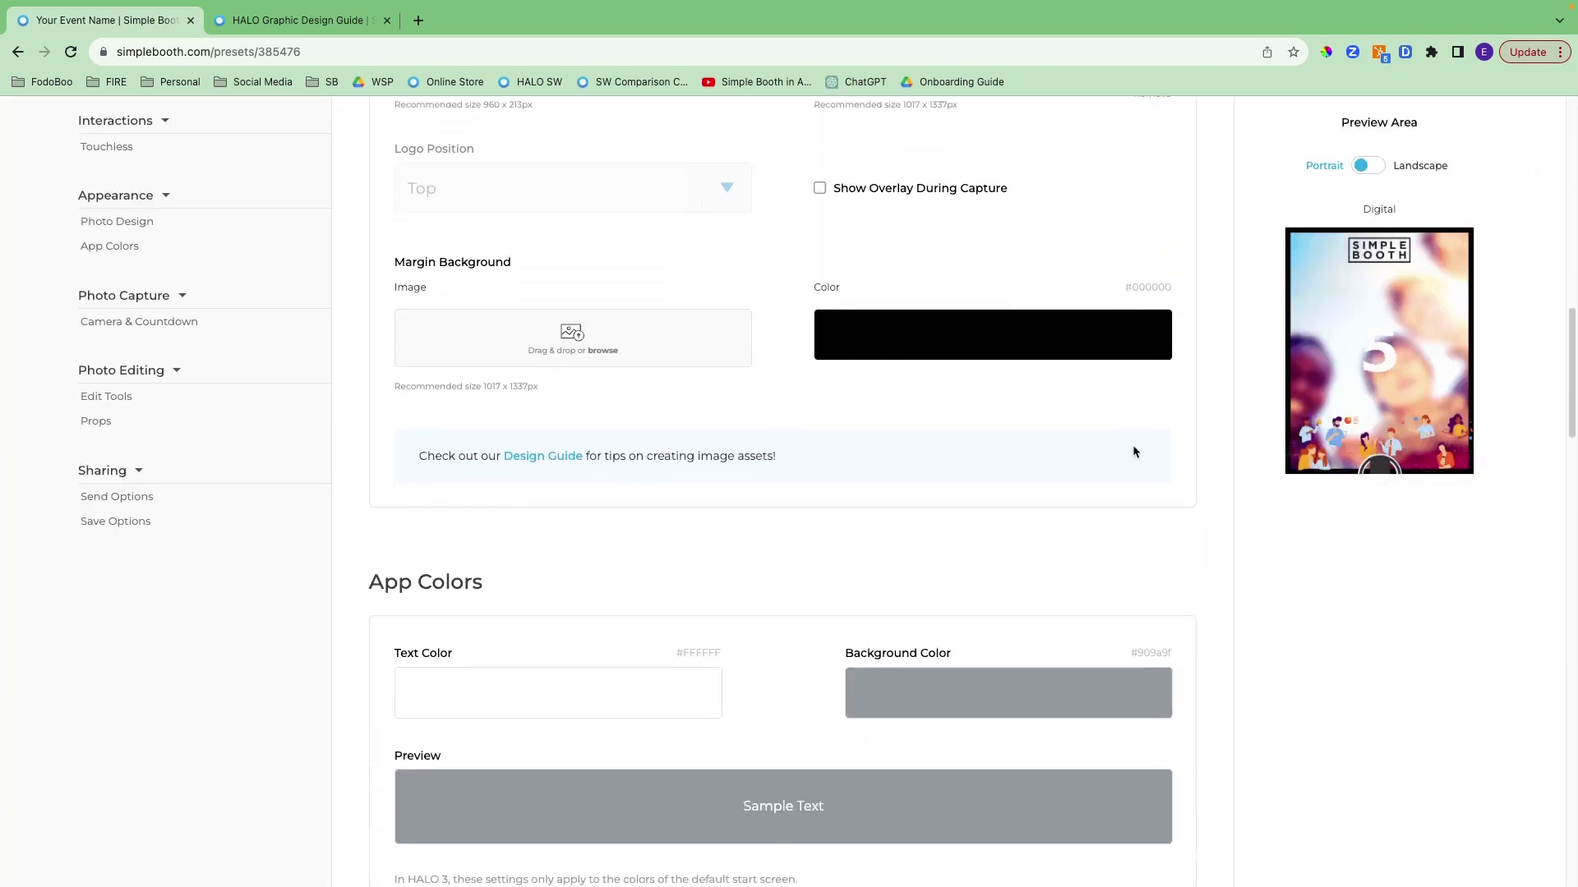
Set the app Background Color to pure black (#000000)
scroll(1134, 452, down, 2)
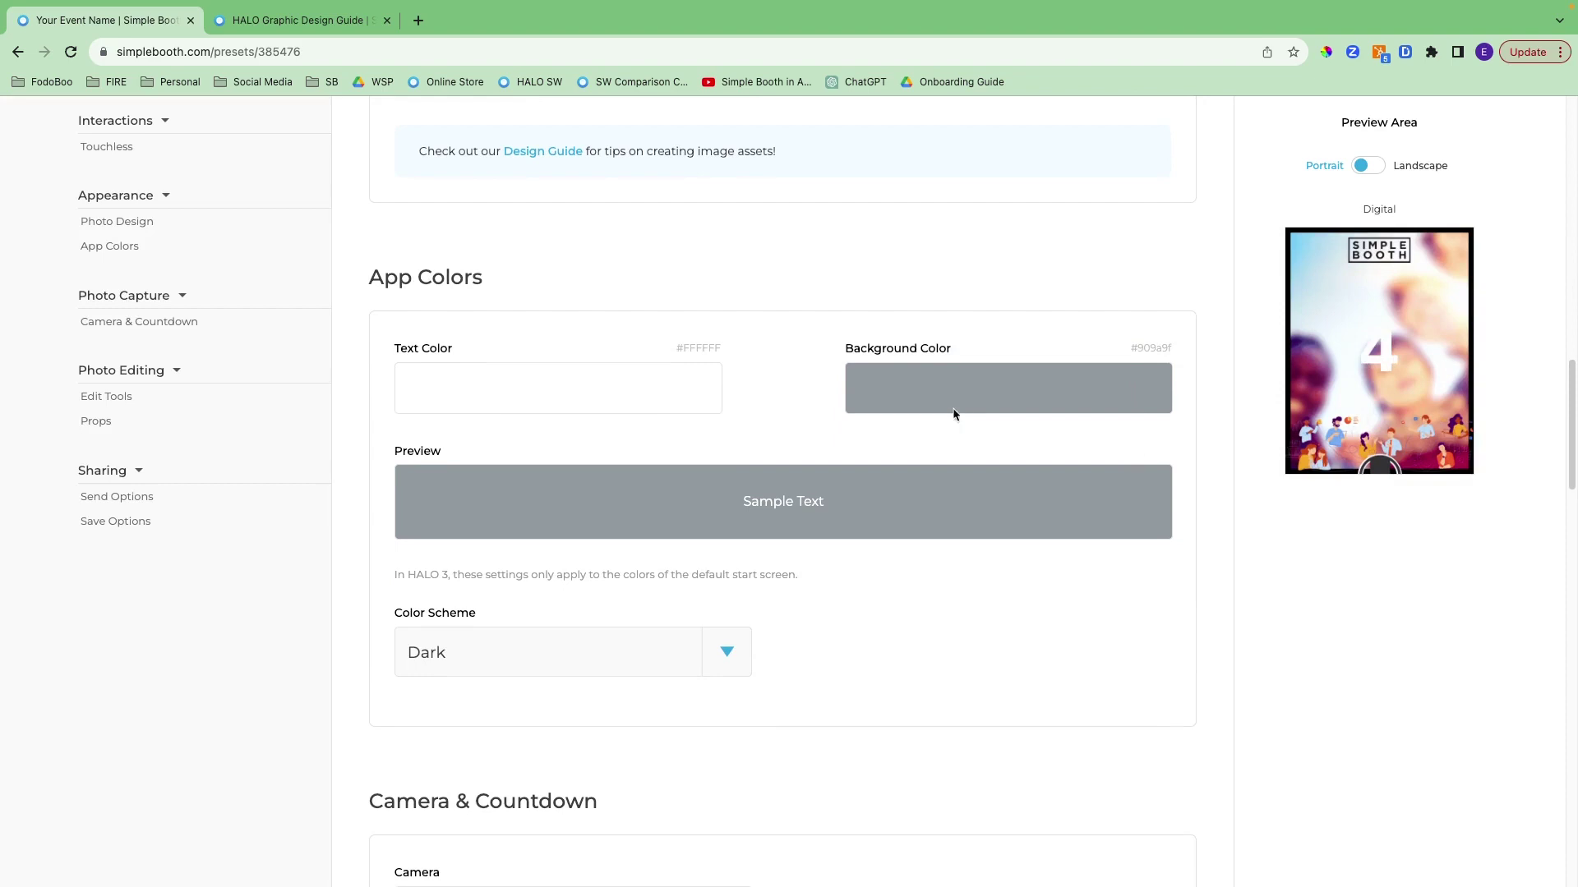
click(939, 392)
click(866, 470)
drag(867, 470, 975, 539)
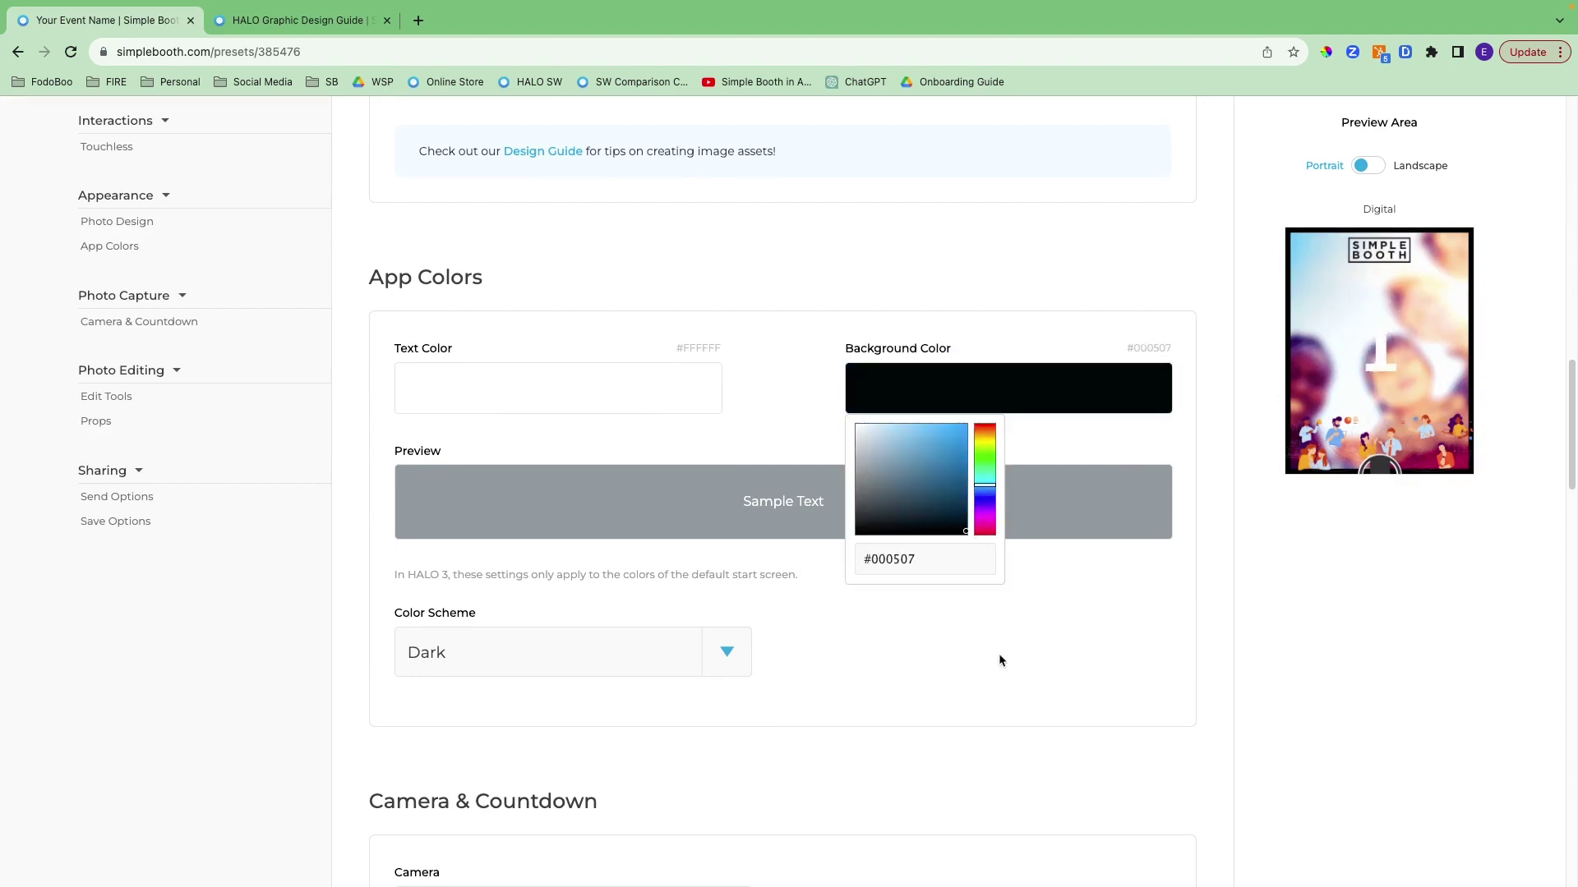
click(967, 534)
click(959, 682)
Keep the Color Scheme set to Dark and move on to Camera & Countdown
scroll(800, 667, down, 2)
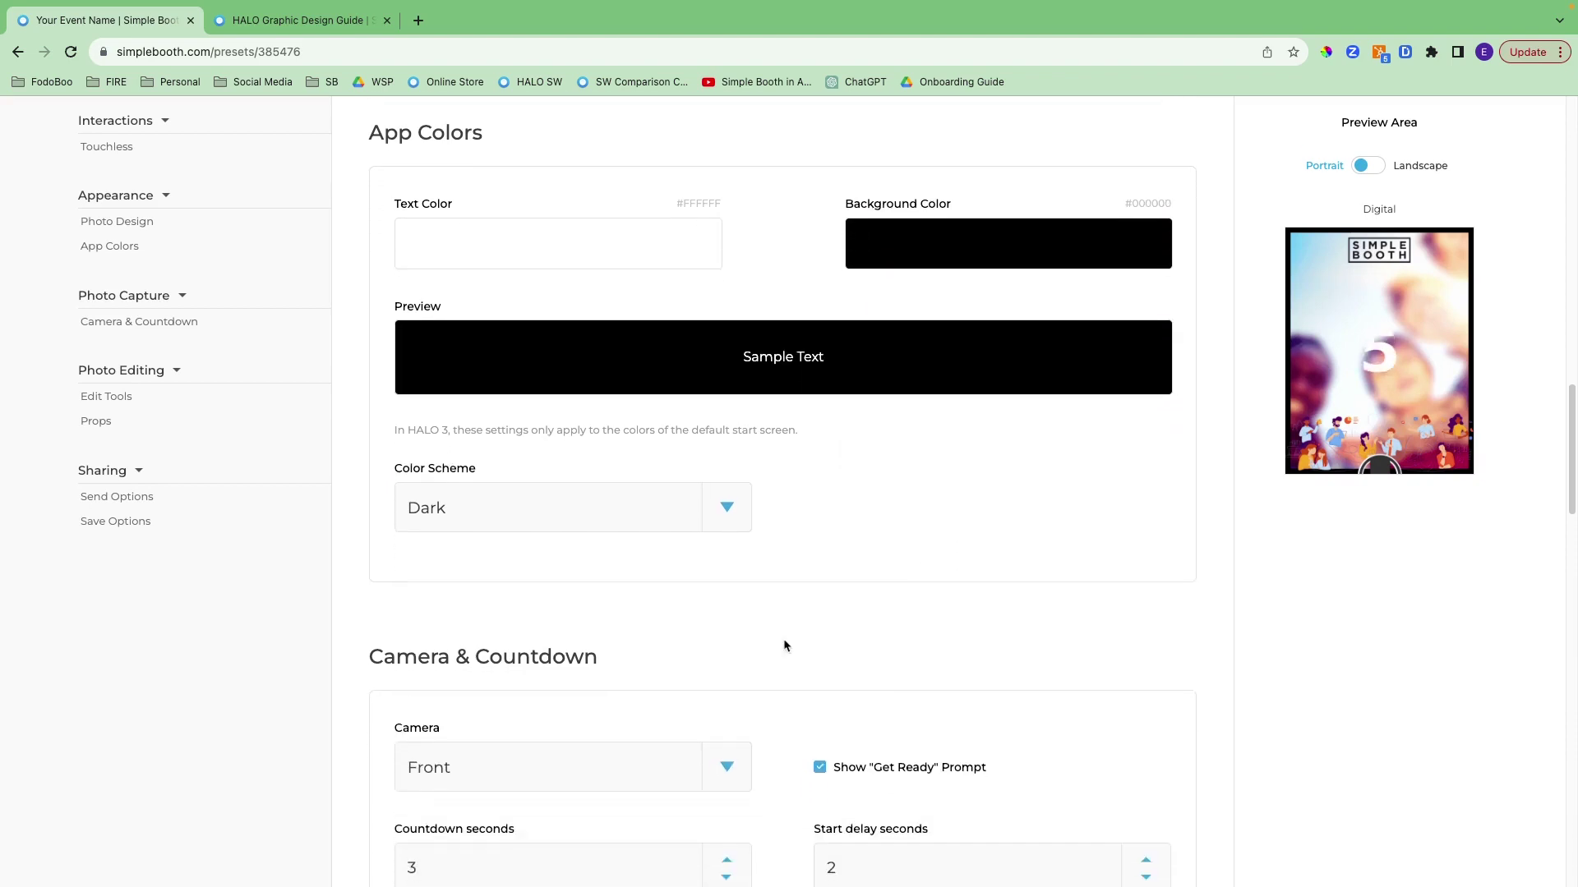
click(740, 520)
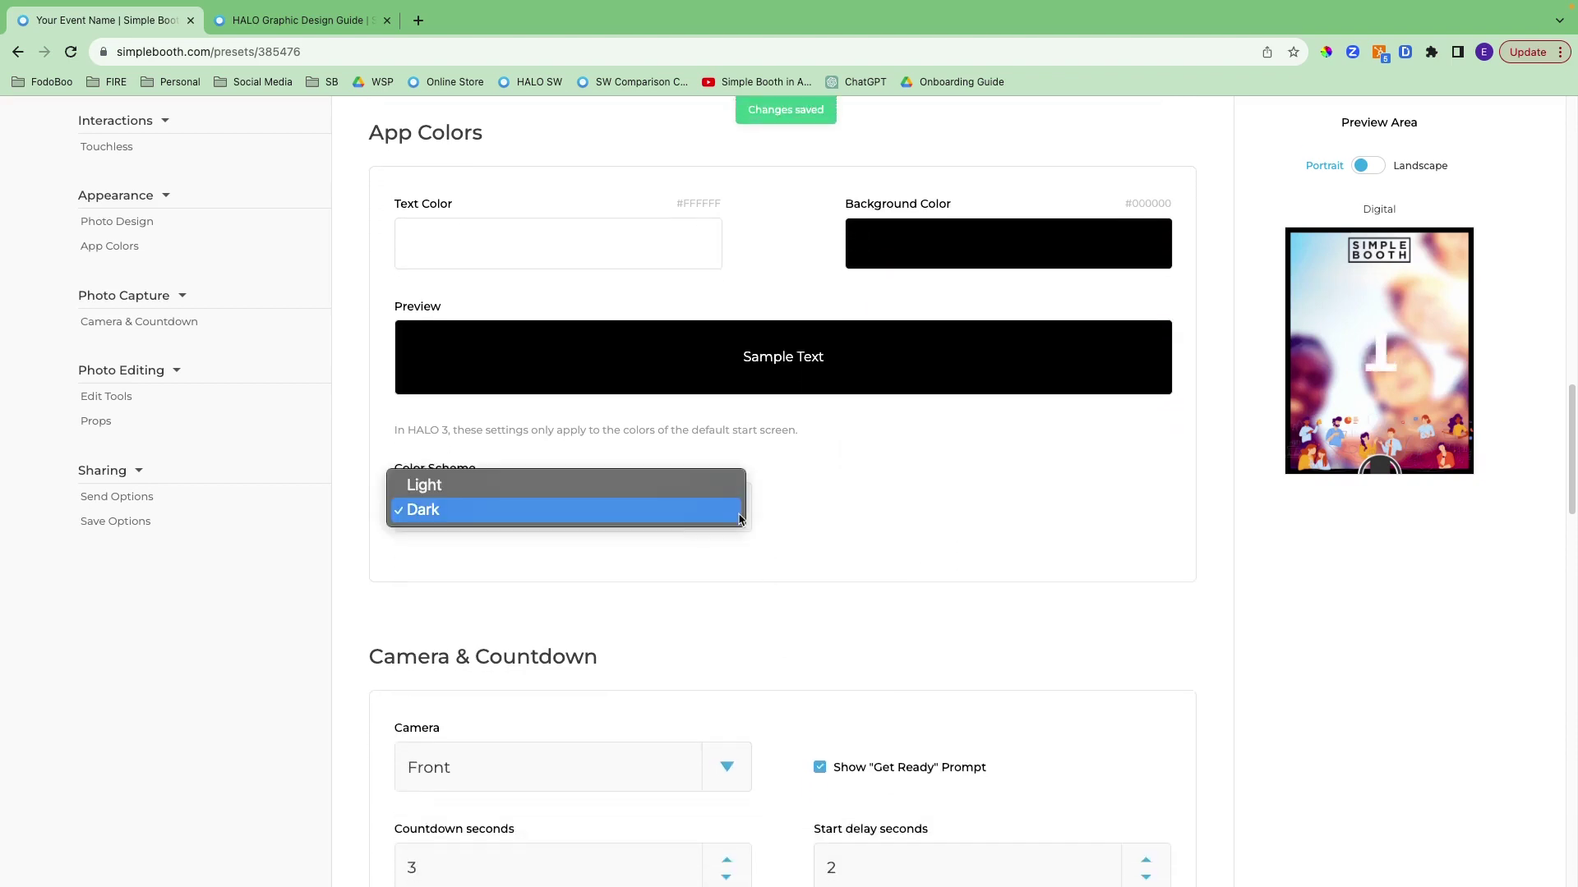
click(860, 515)
scroll(860, 515, down, 4)
scroll(861, 520, down, 1)
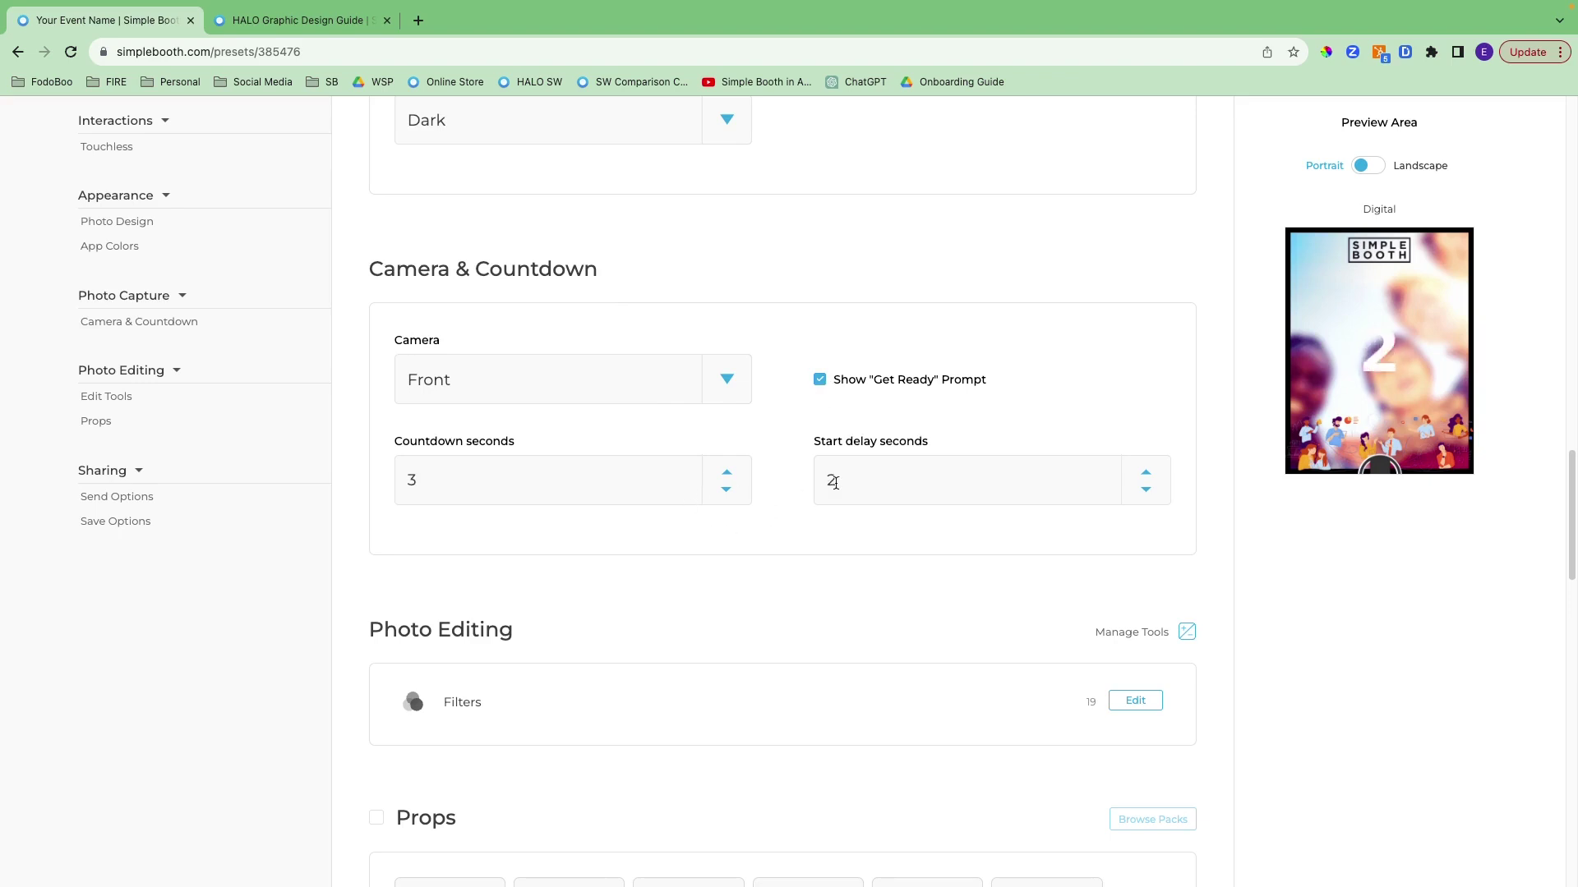
Make the active photo editing tools Props then Filters, and save the tools
scroll(813, 554, down, 3)
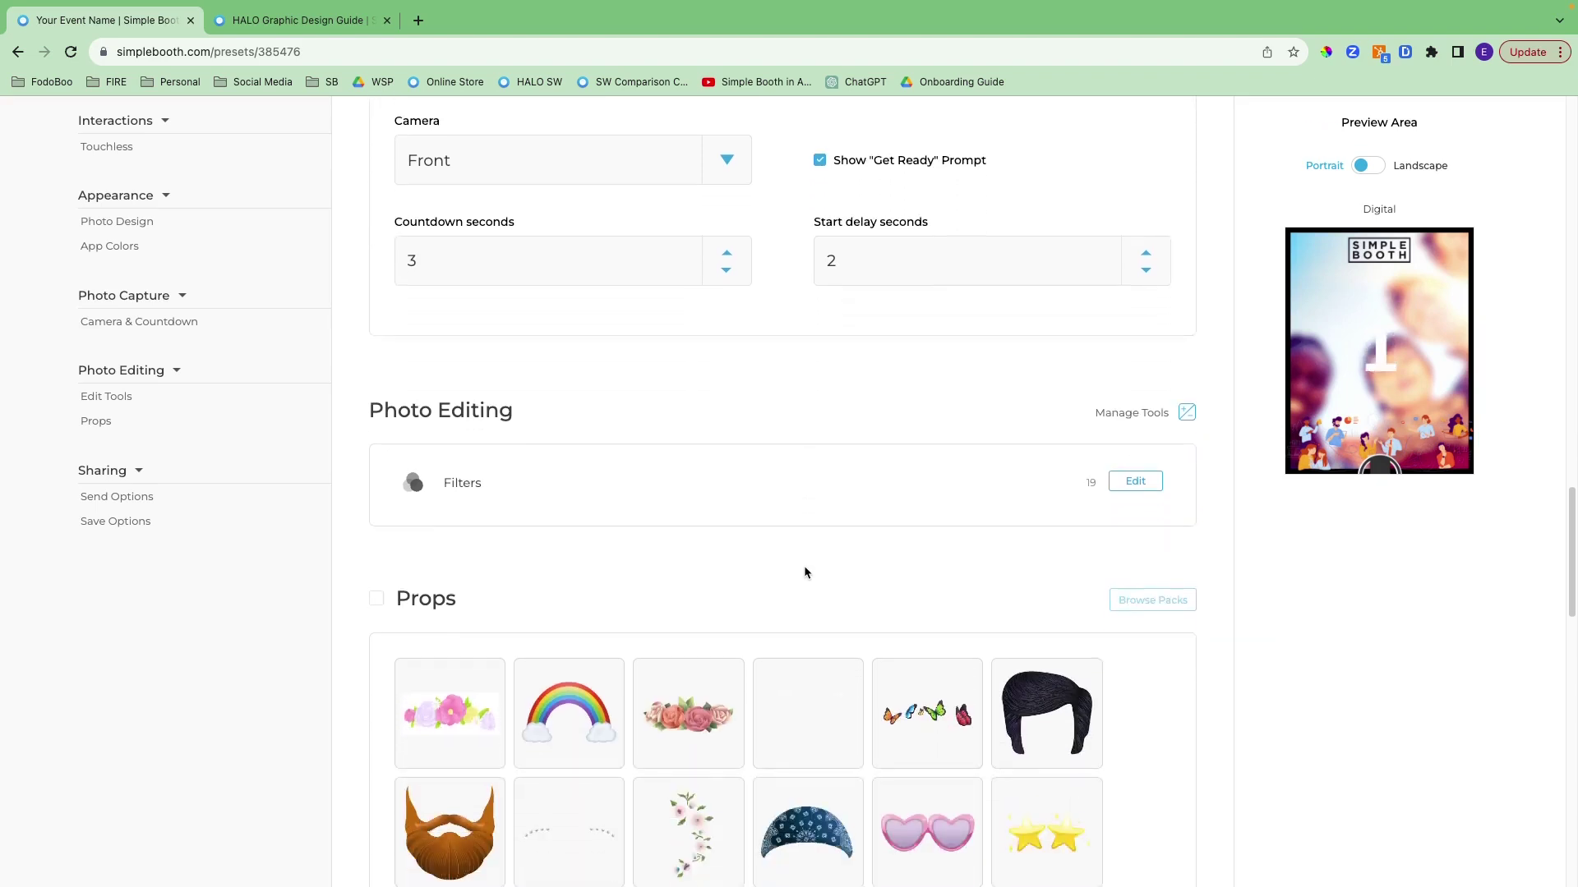
click(1189, 393)
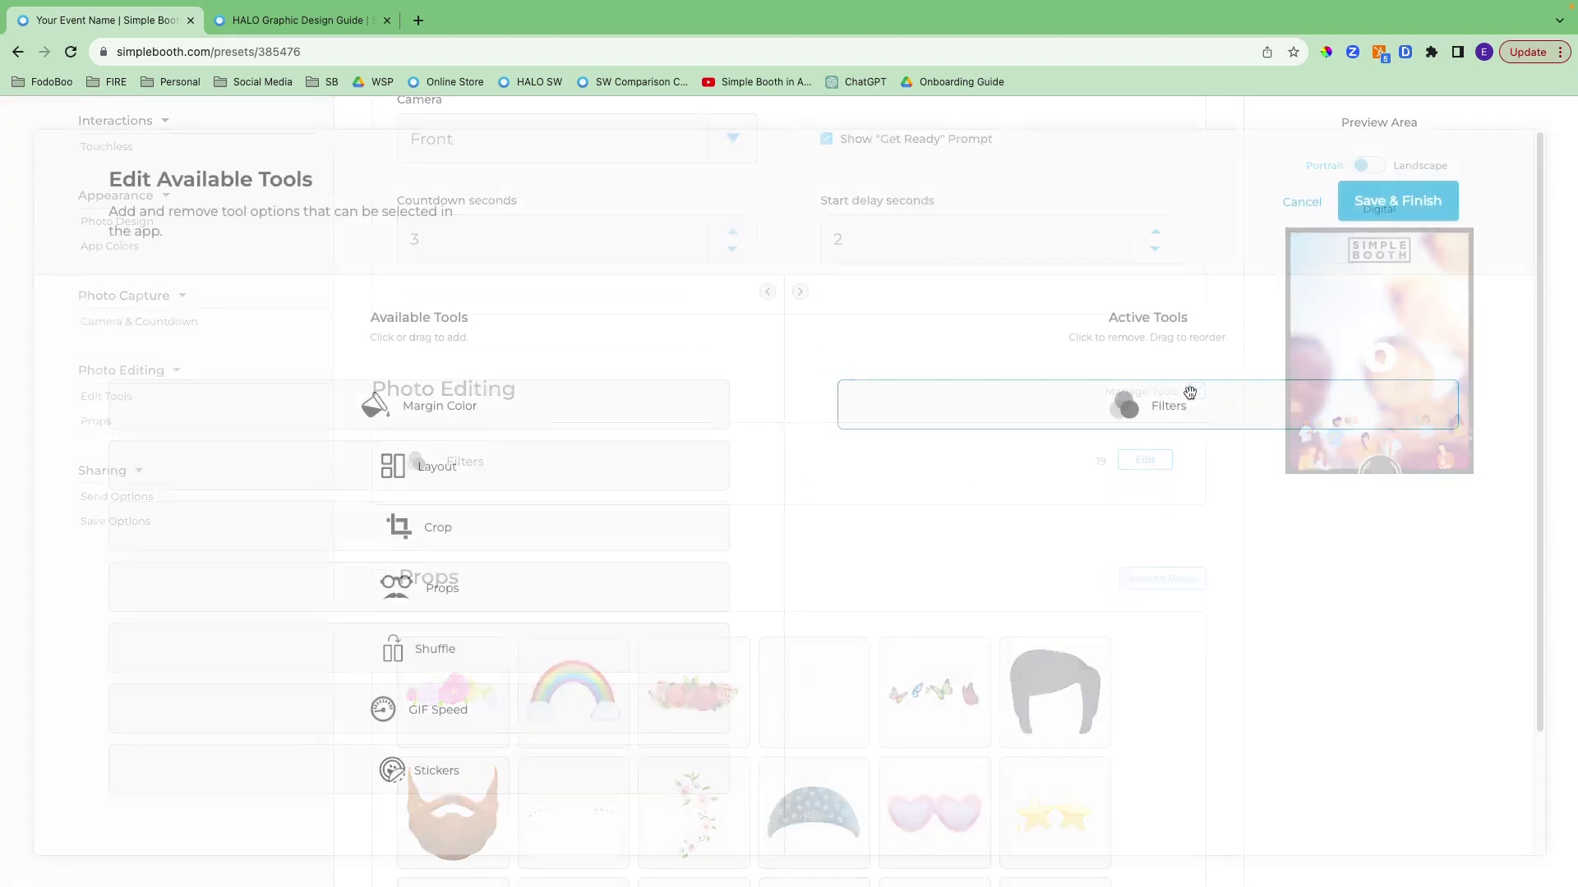
click(1029, 413)
scroll(633, 502, down, 2)
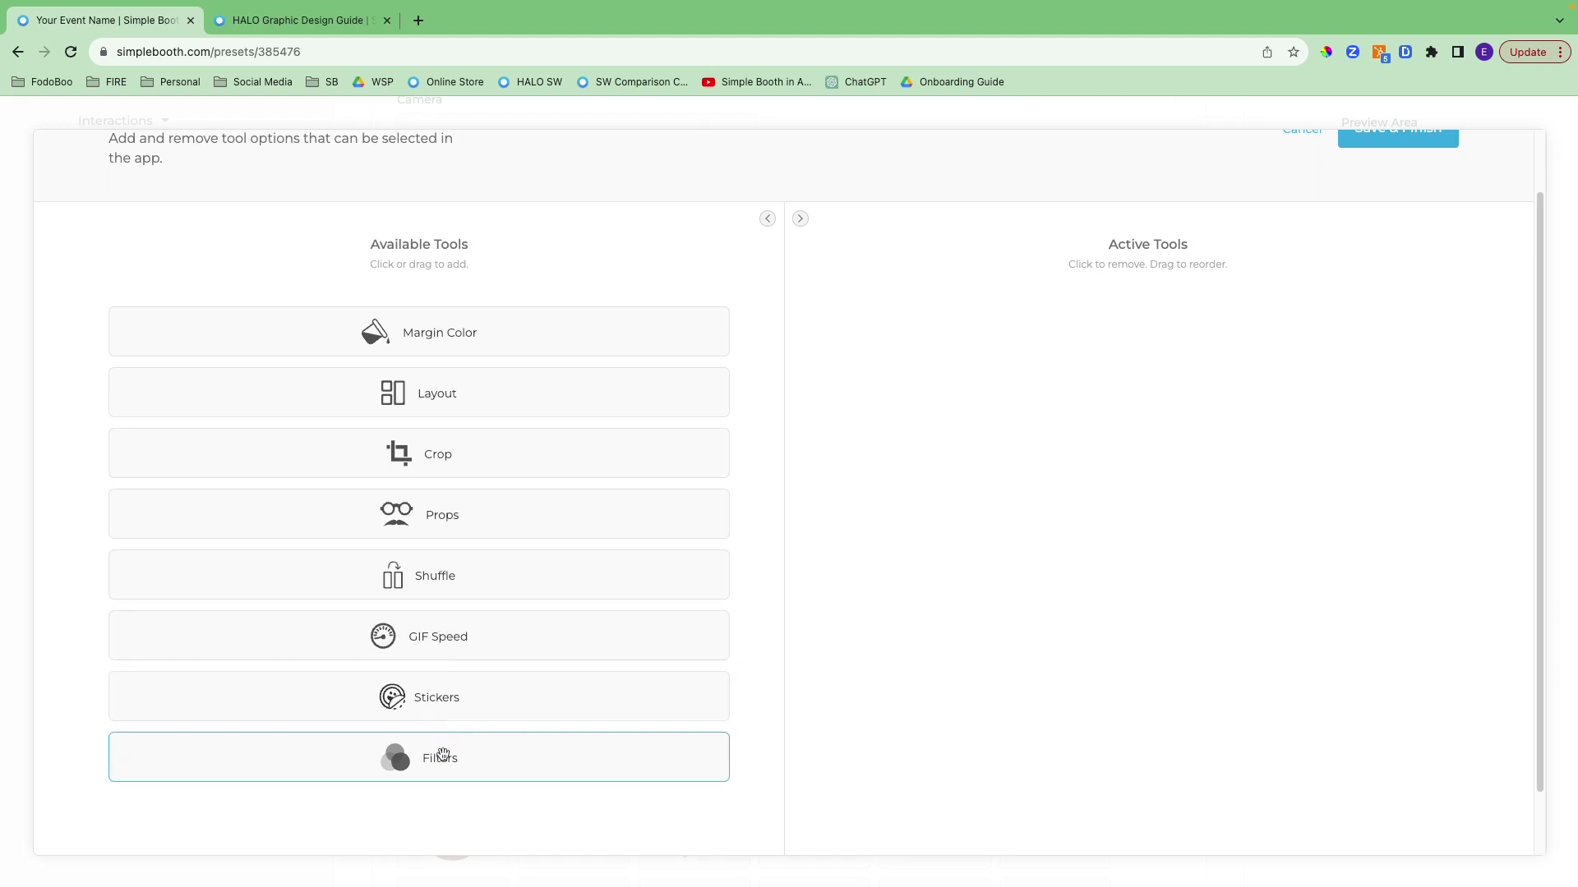
click(458, 516)
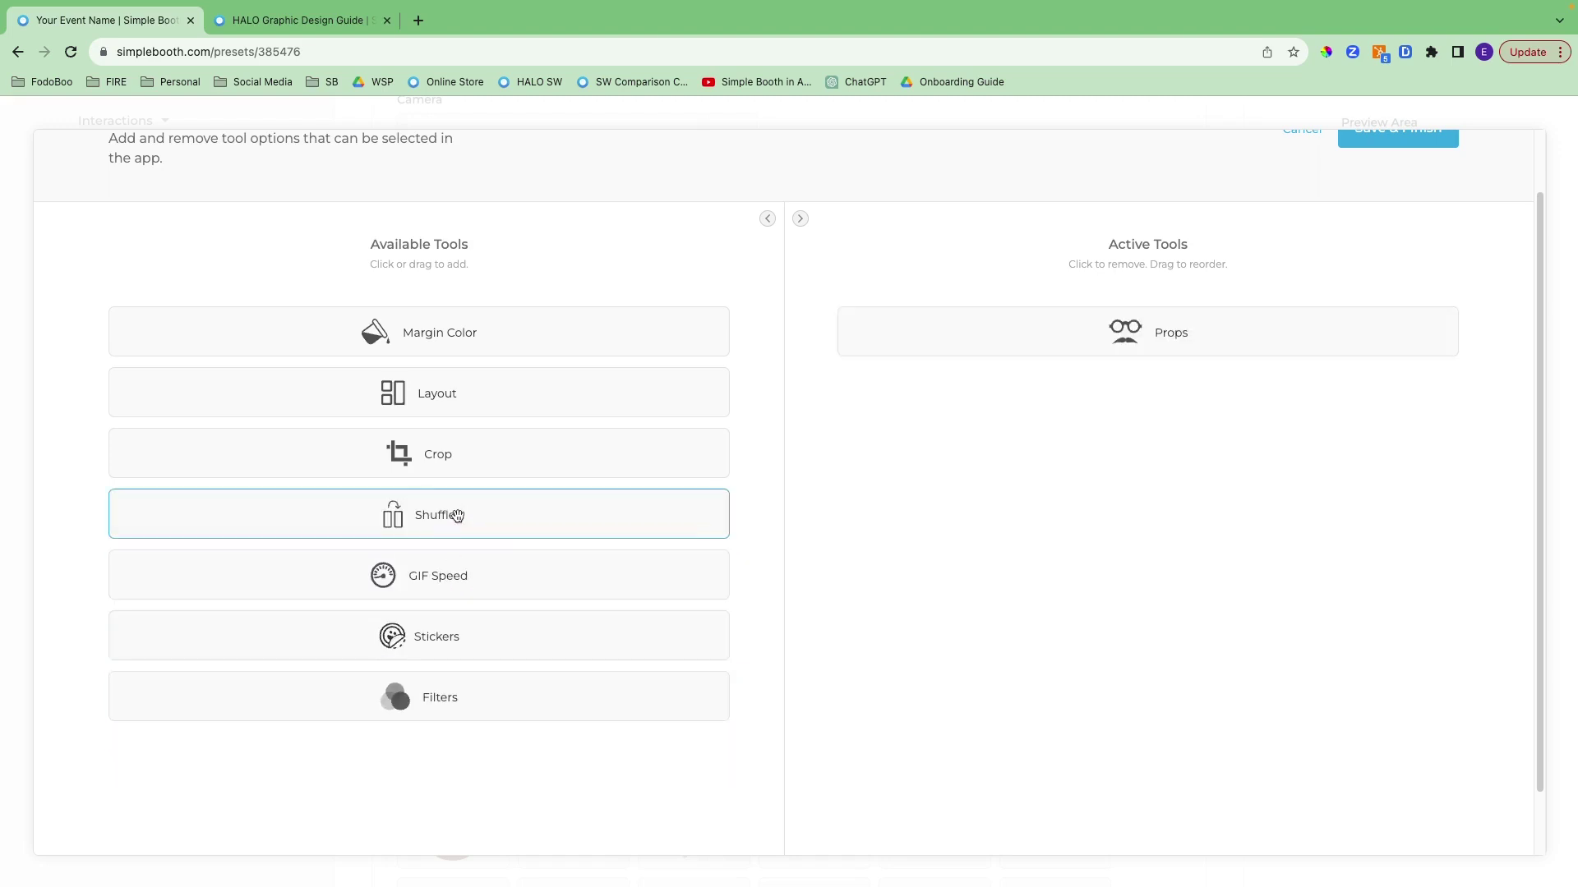
click(441, 696)
scroll(1360, 229, up, 2)
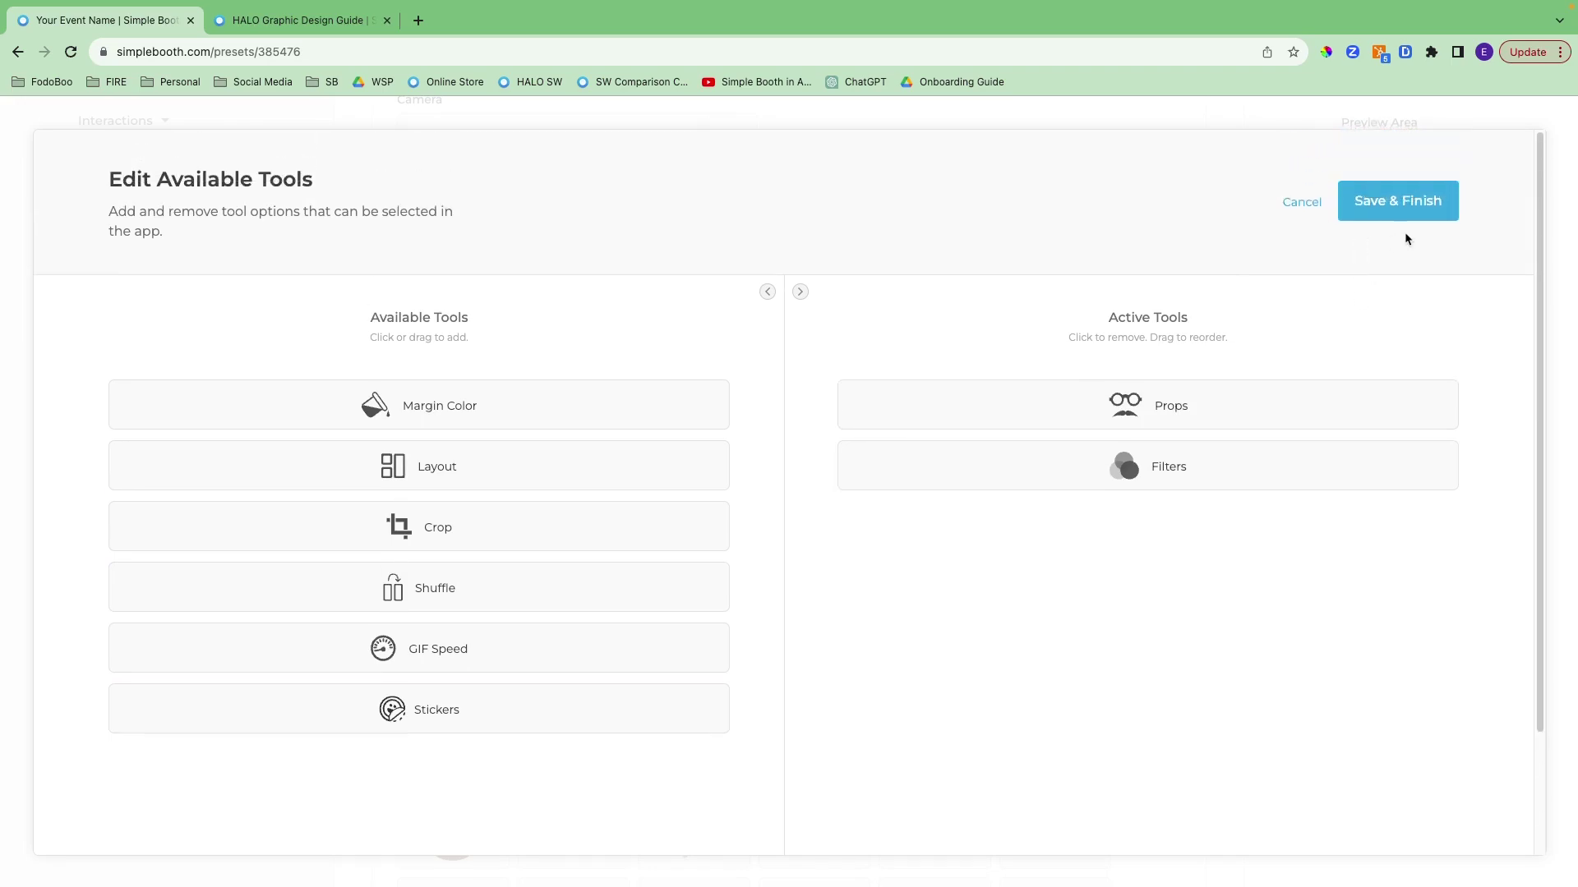
click(1399, 194)
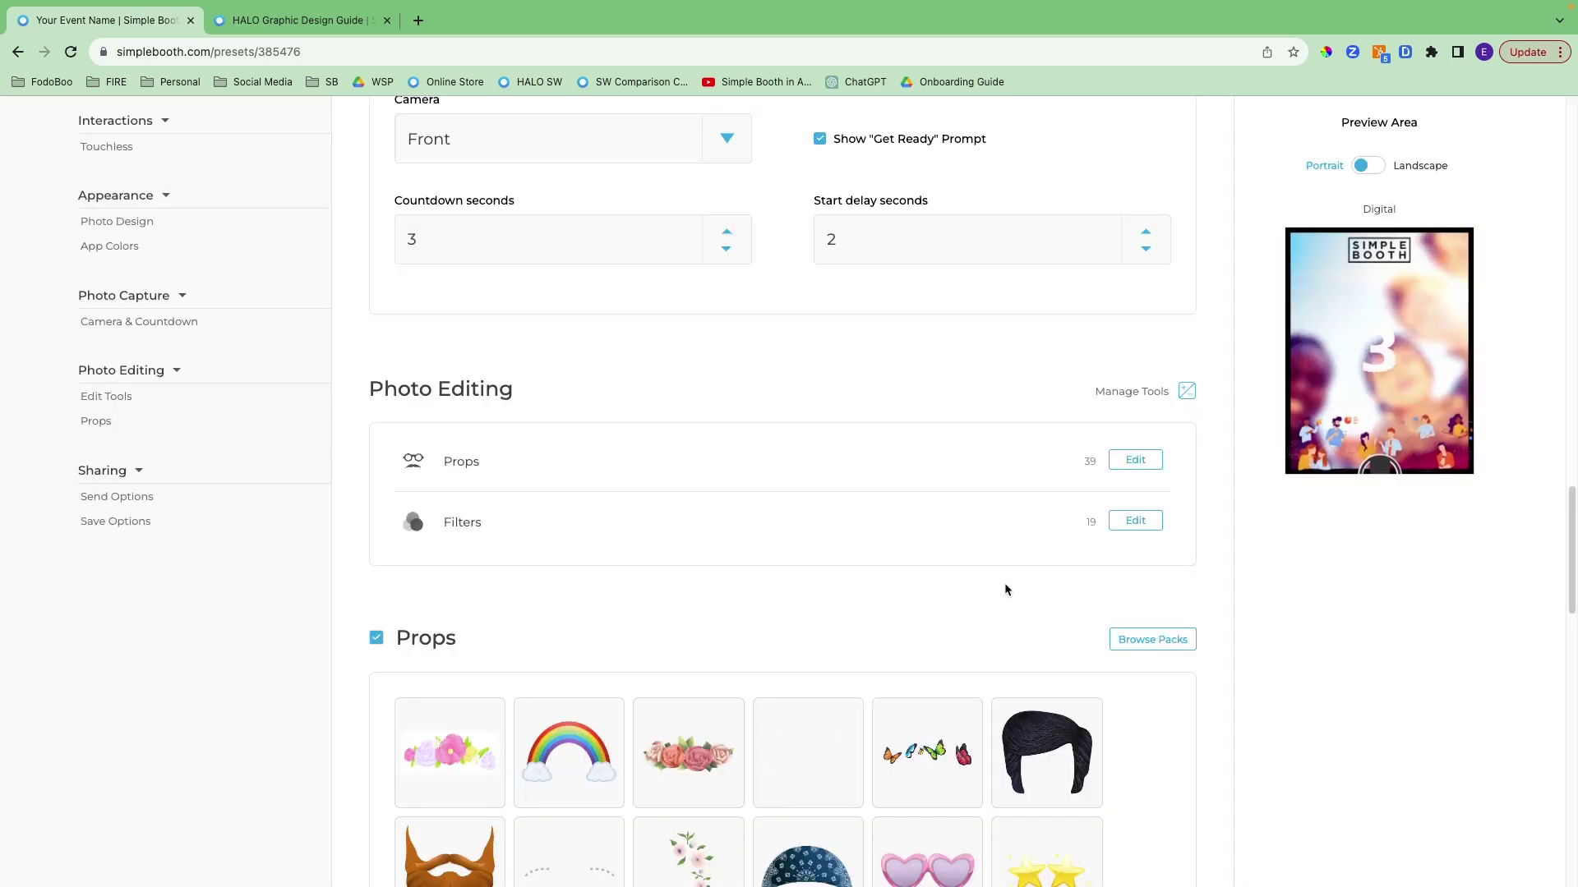
Look through the prop packs and close them without changes
scroll(1004, 584, down, 3)
click(1154, 515)
scroll(1098, 594, down, 4)
scroll(1097, 594, up, 5)
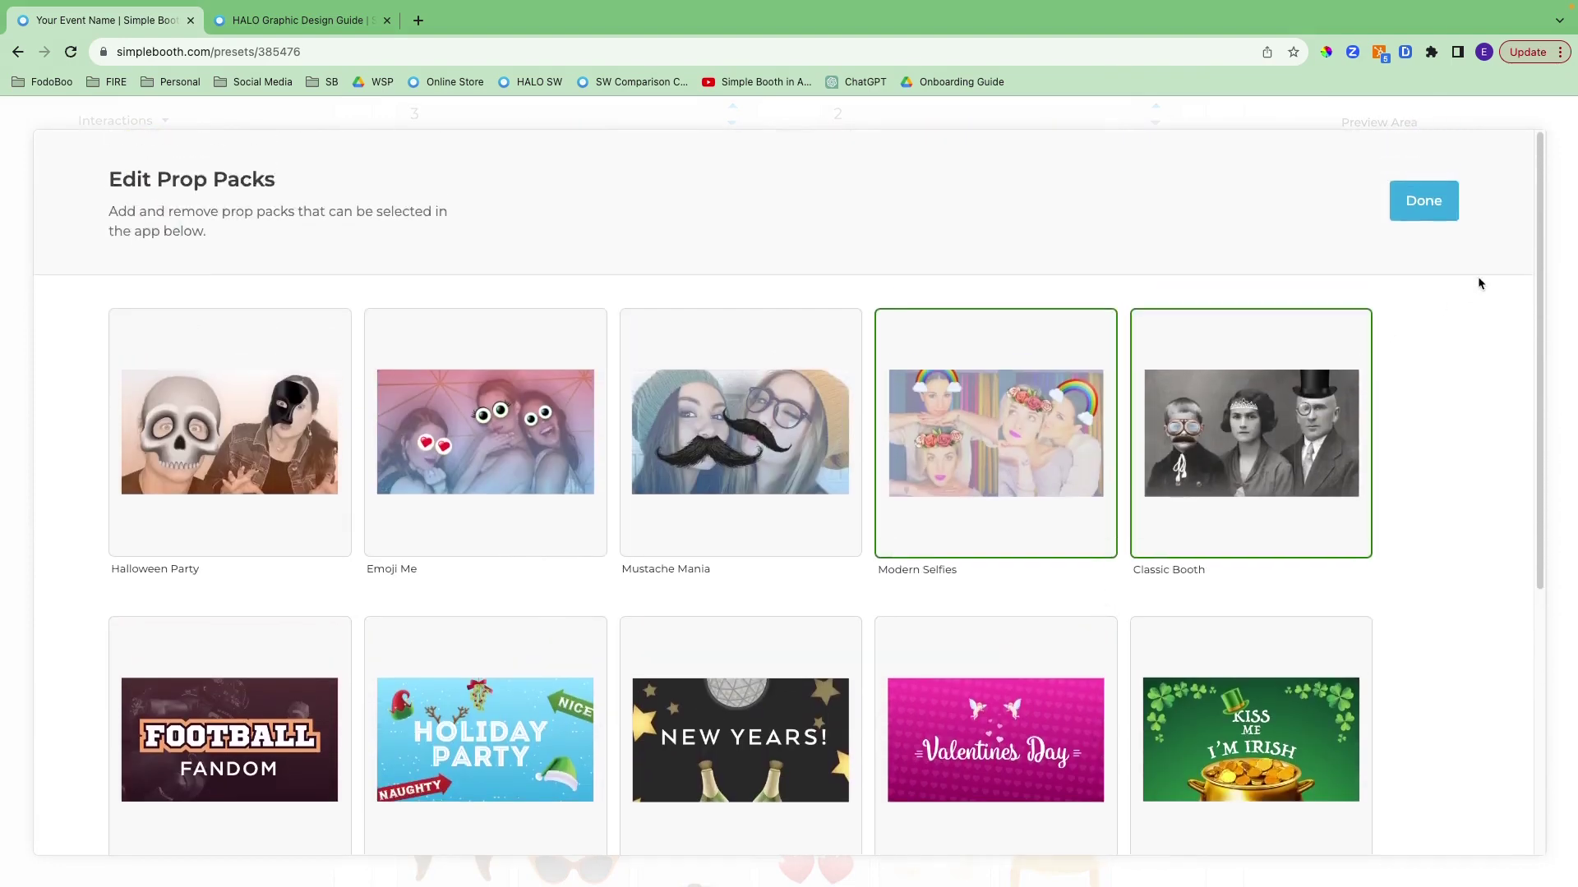
click(1424, 203)
Move the Normal filter to Available Filters and save, leaving 18 active filters
click(1135, 395)
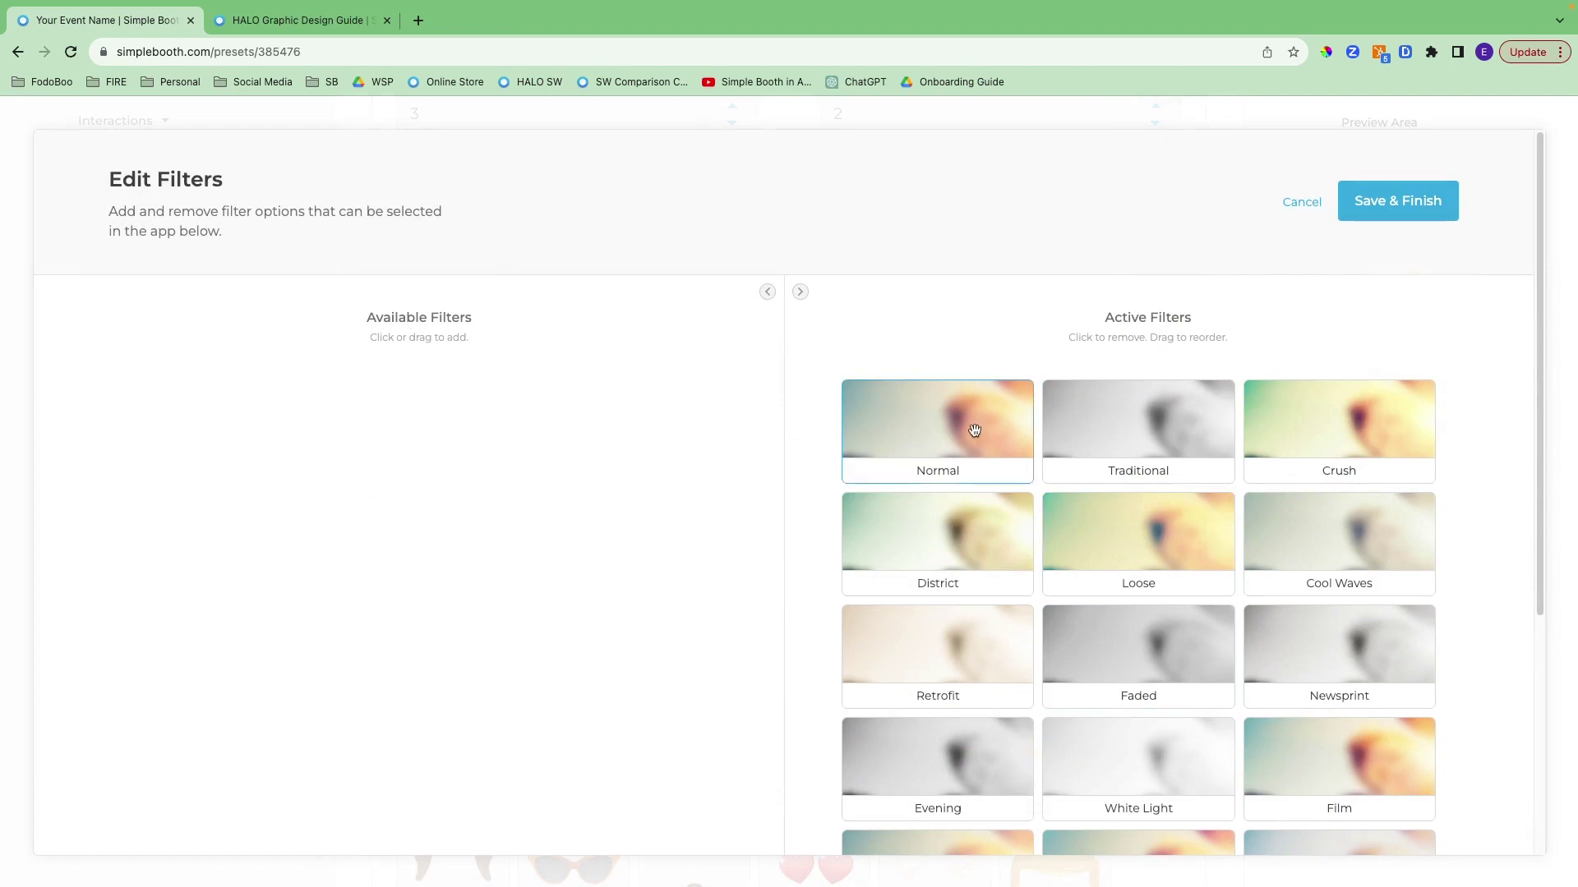
drag(975, 431, 706, 437)
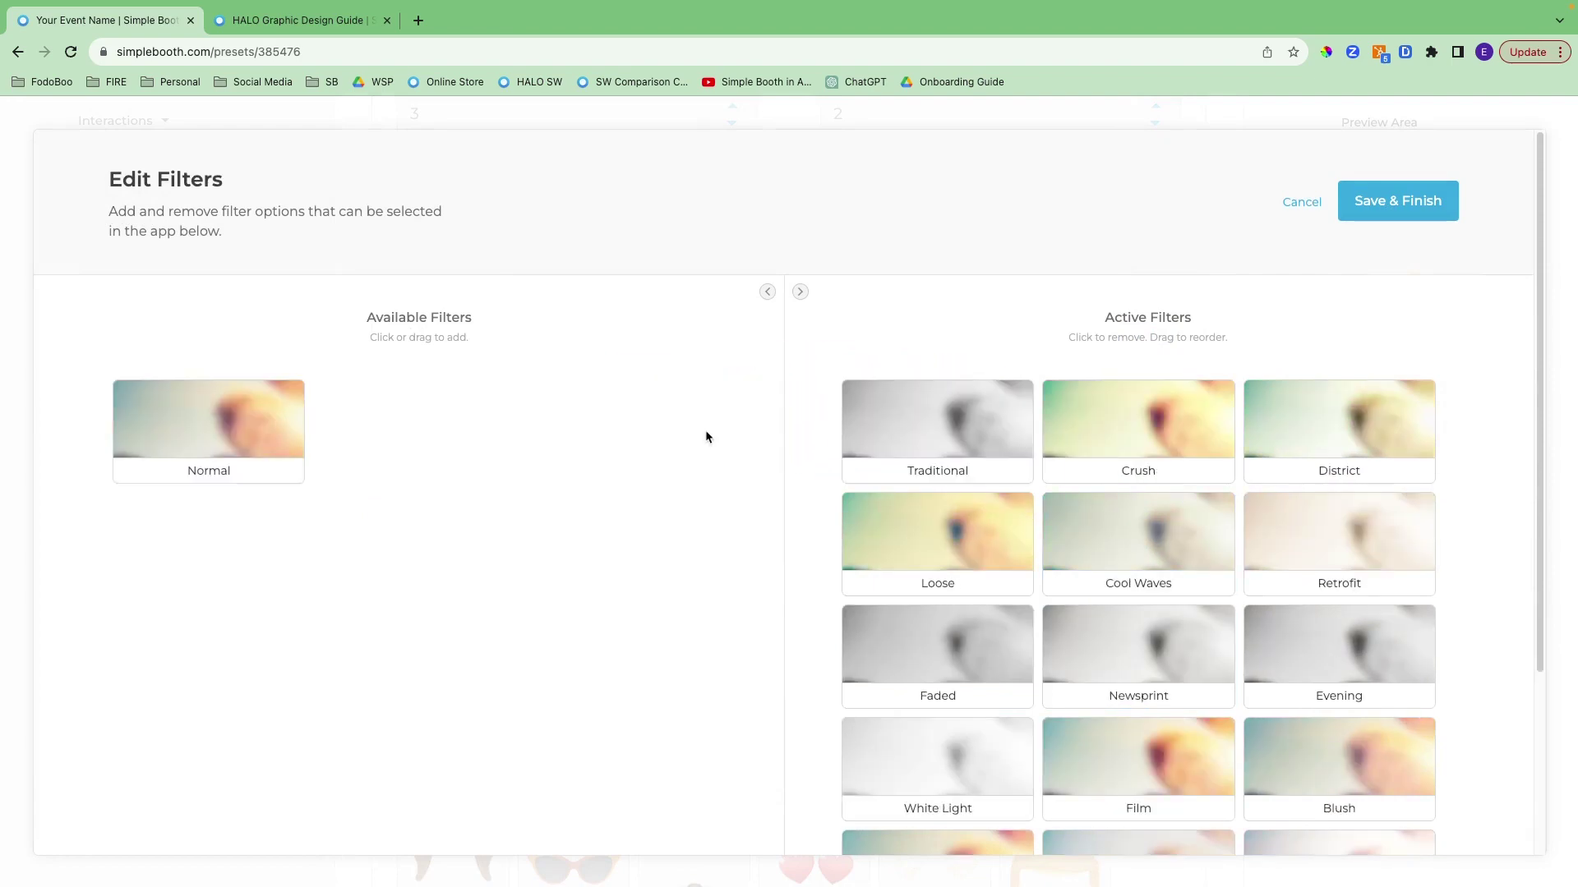
click(1400, 201)
scroll(893, 558, down, 4)
scroll(894, 564, down, 10)
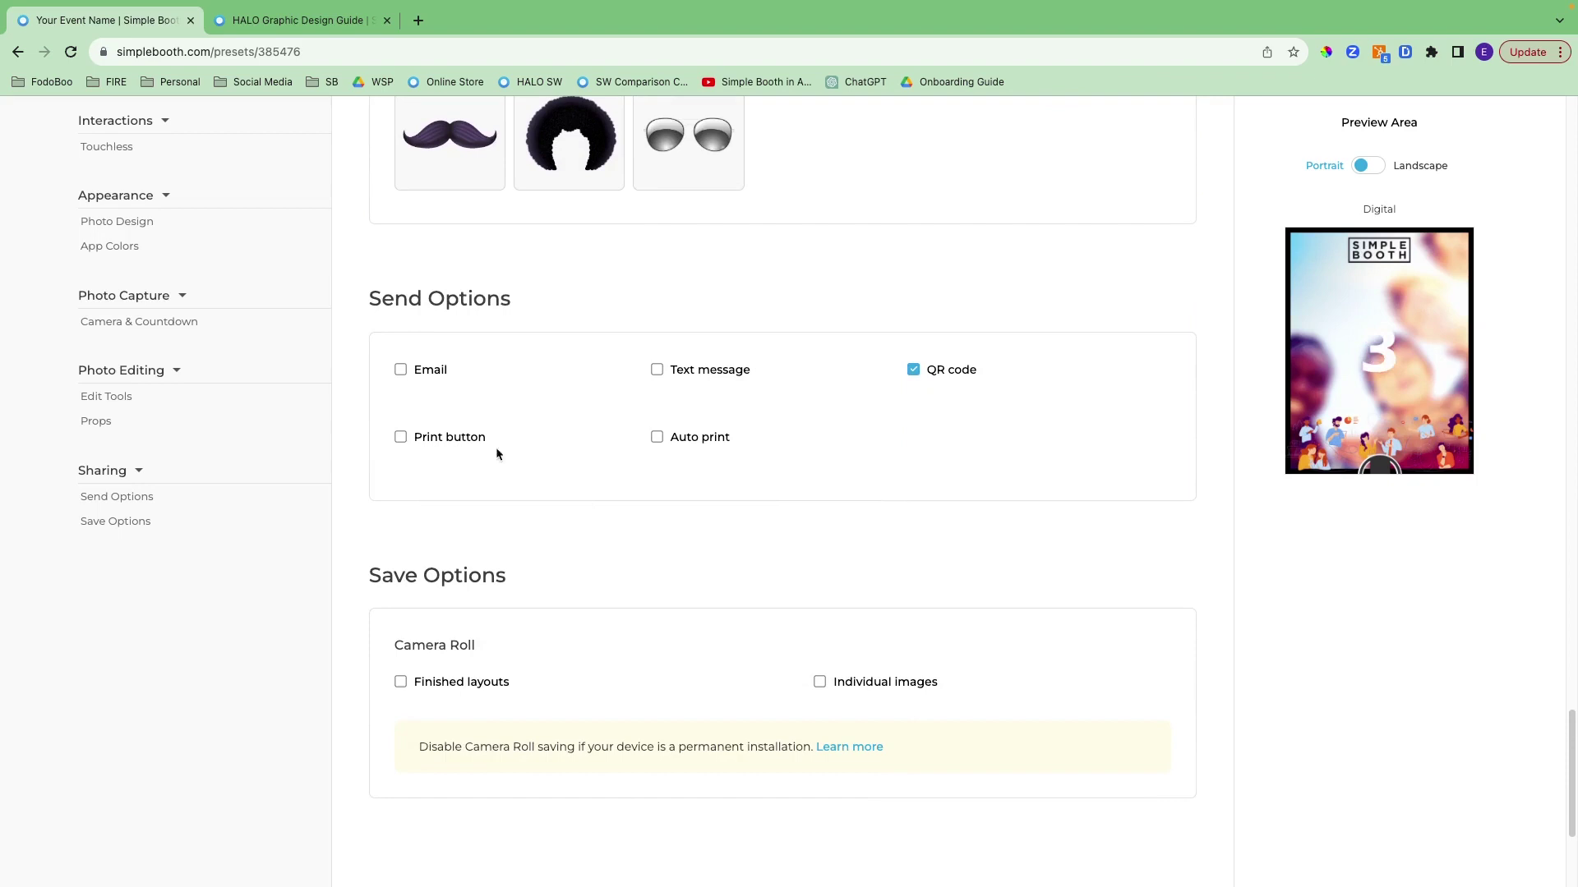
Enable Email, Text message, Print button and Auto print in Send Options
click(401, 370)
click(658, 373)
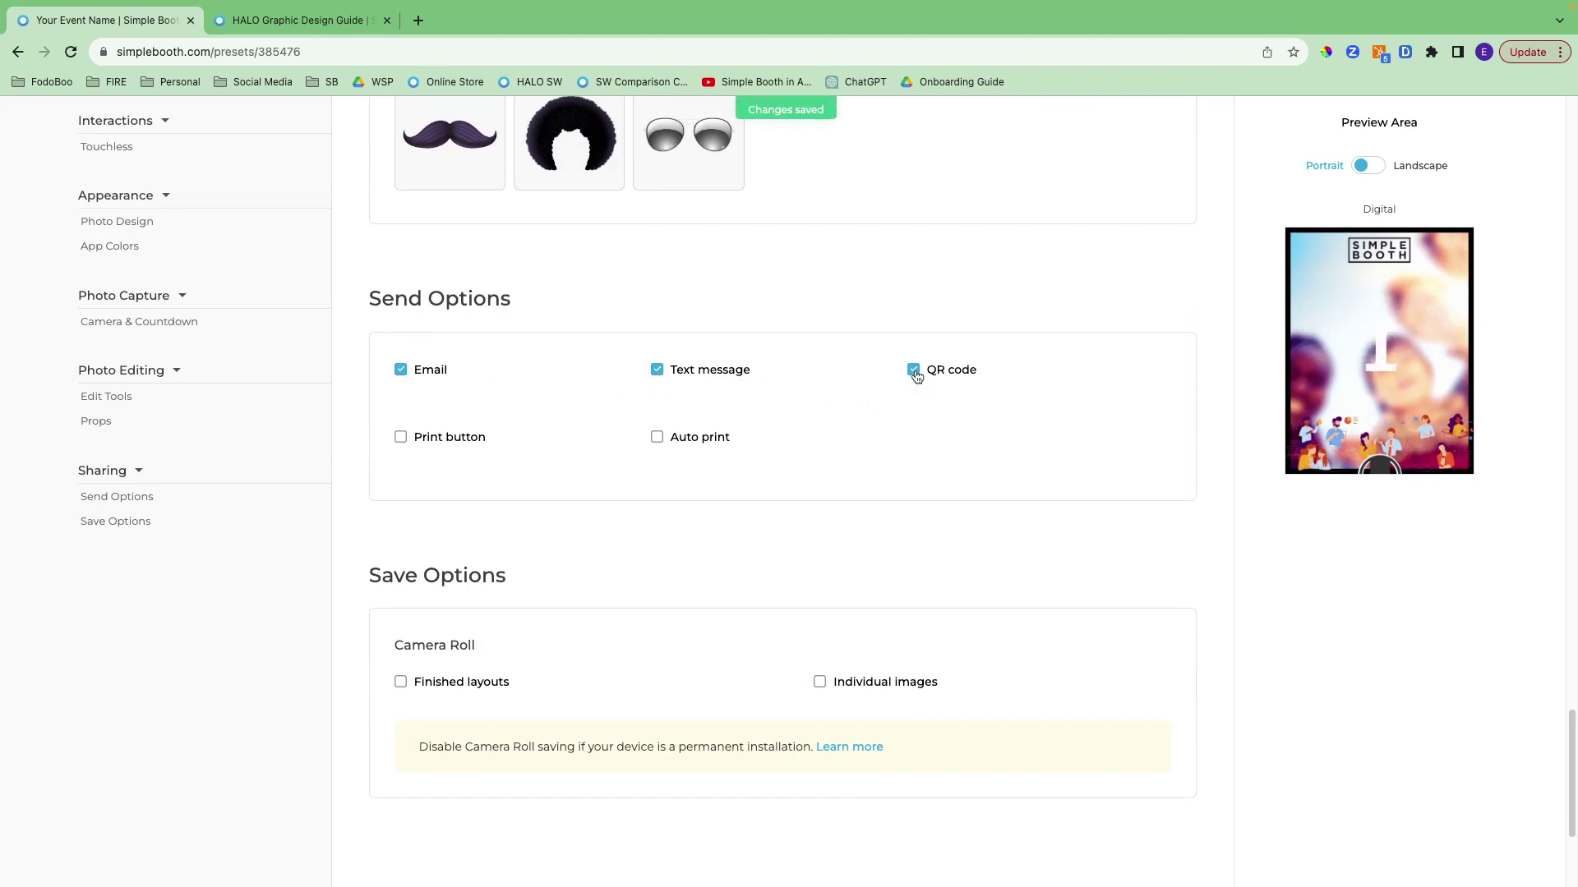
click(400, 437)
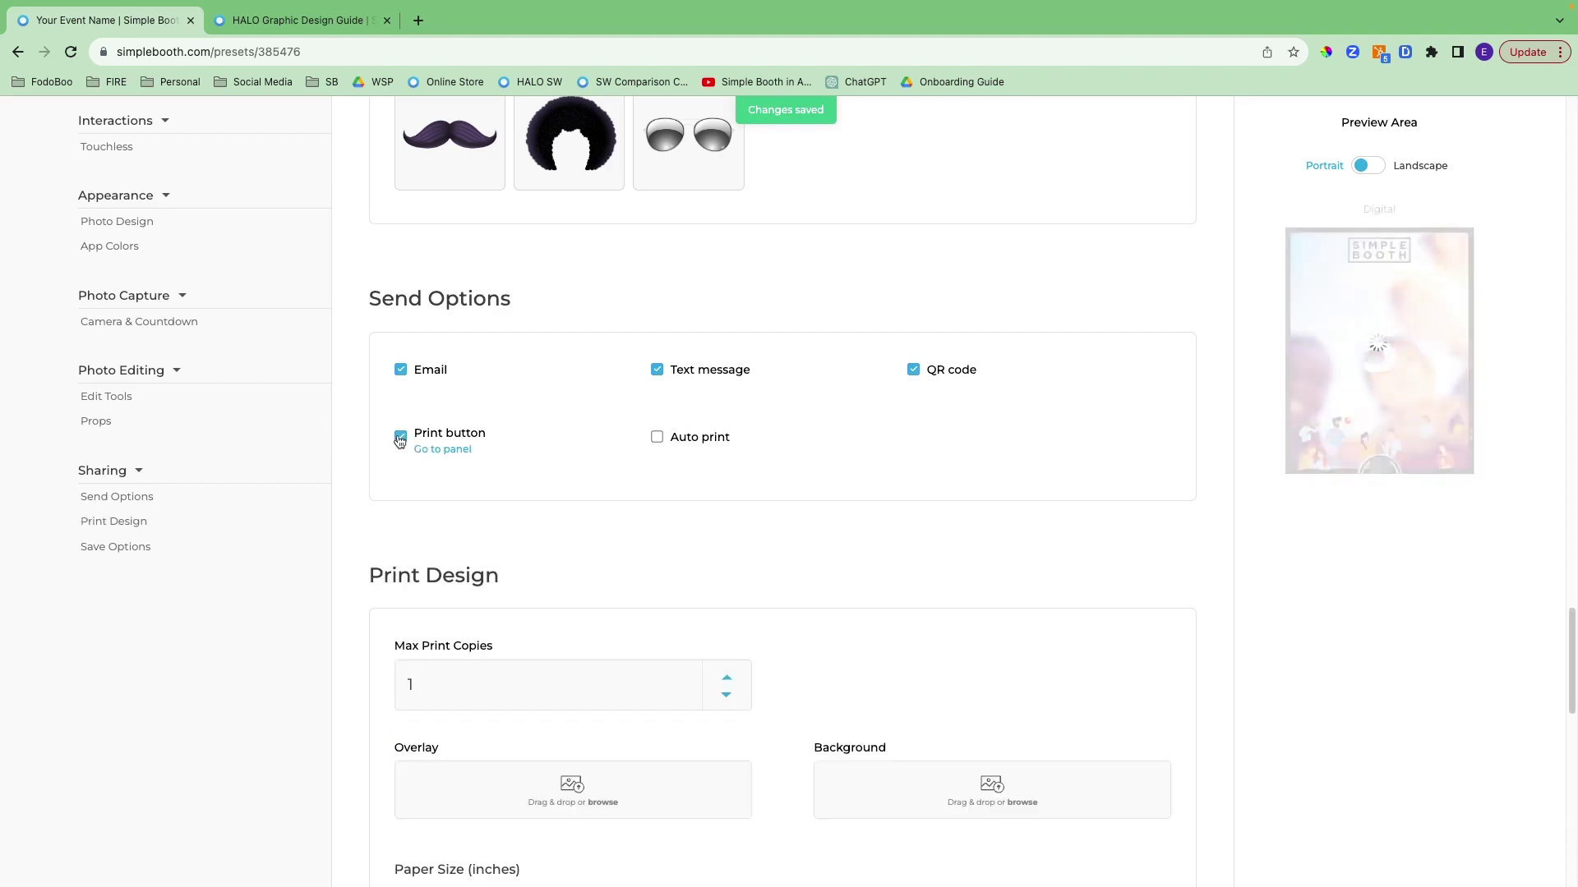
click(659, 436)
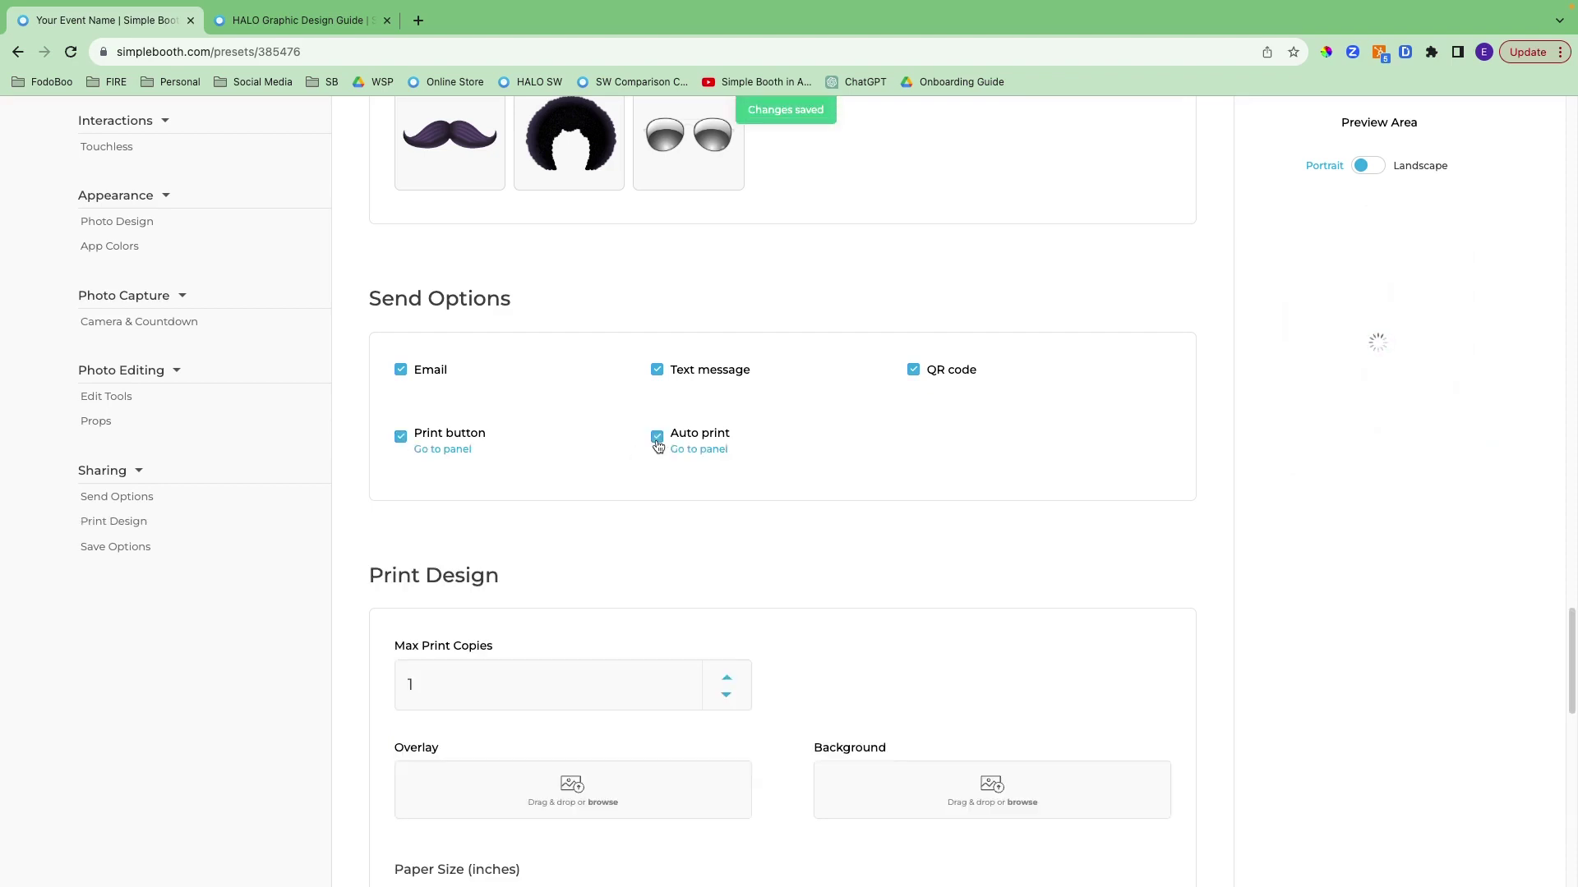
Review the Print Design settings, then turn Print button and Auto print back off
scroll(505, 571, down, 3)
scroll(509, 572, down, 4)
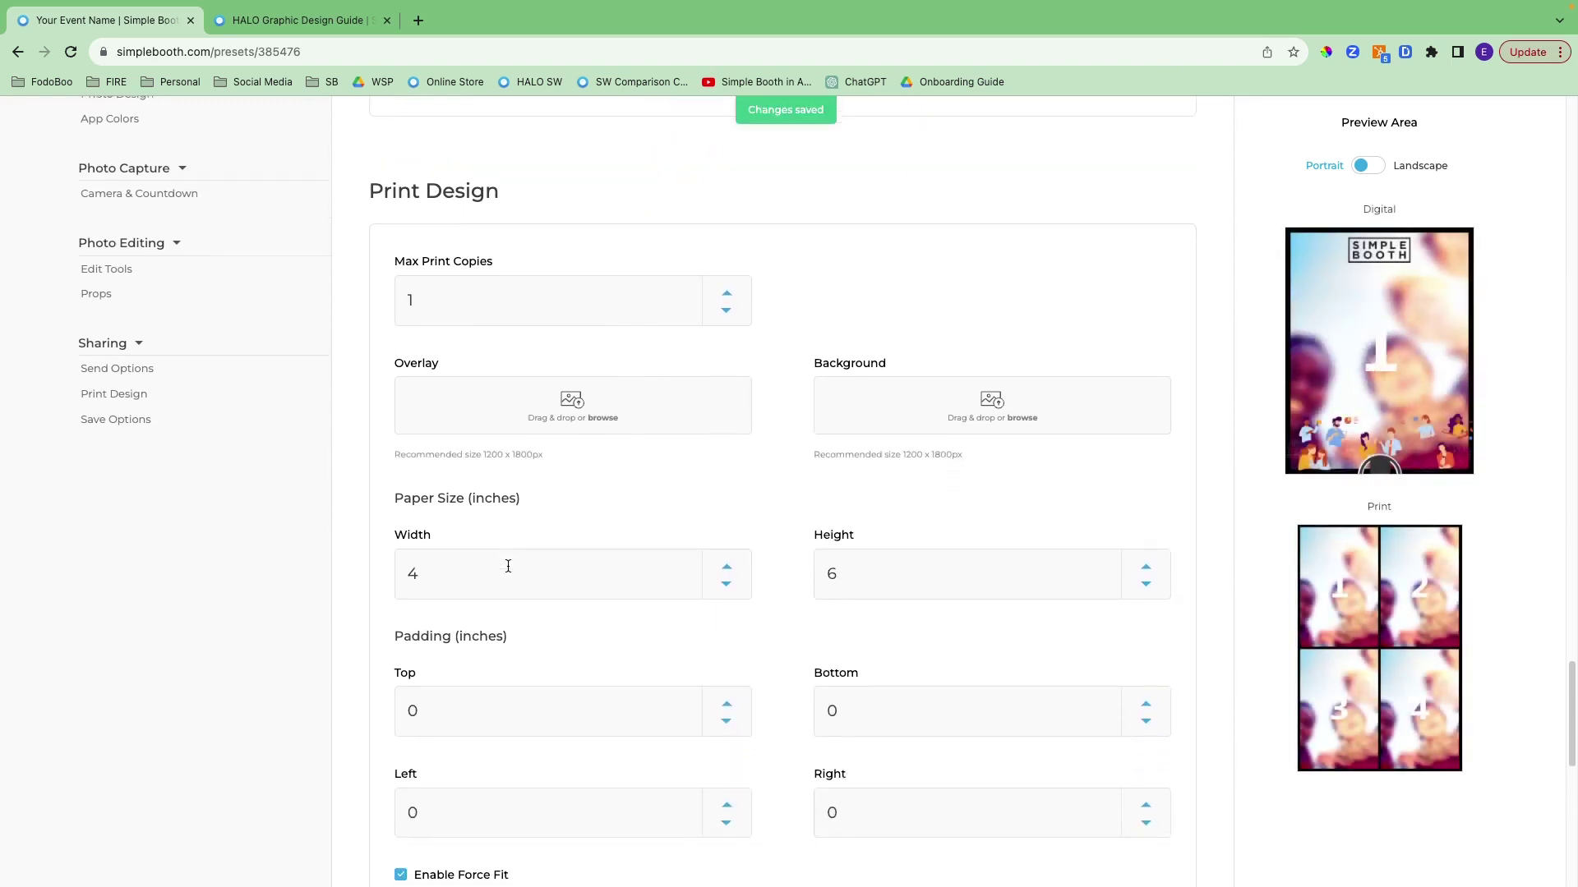
scroll(508, 566, down, 1)
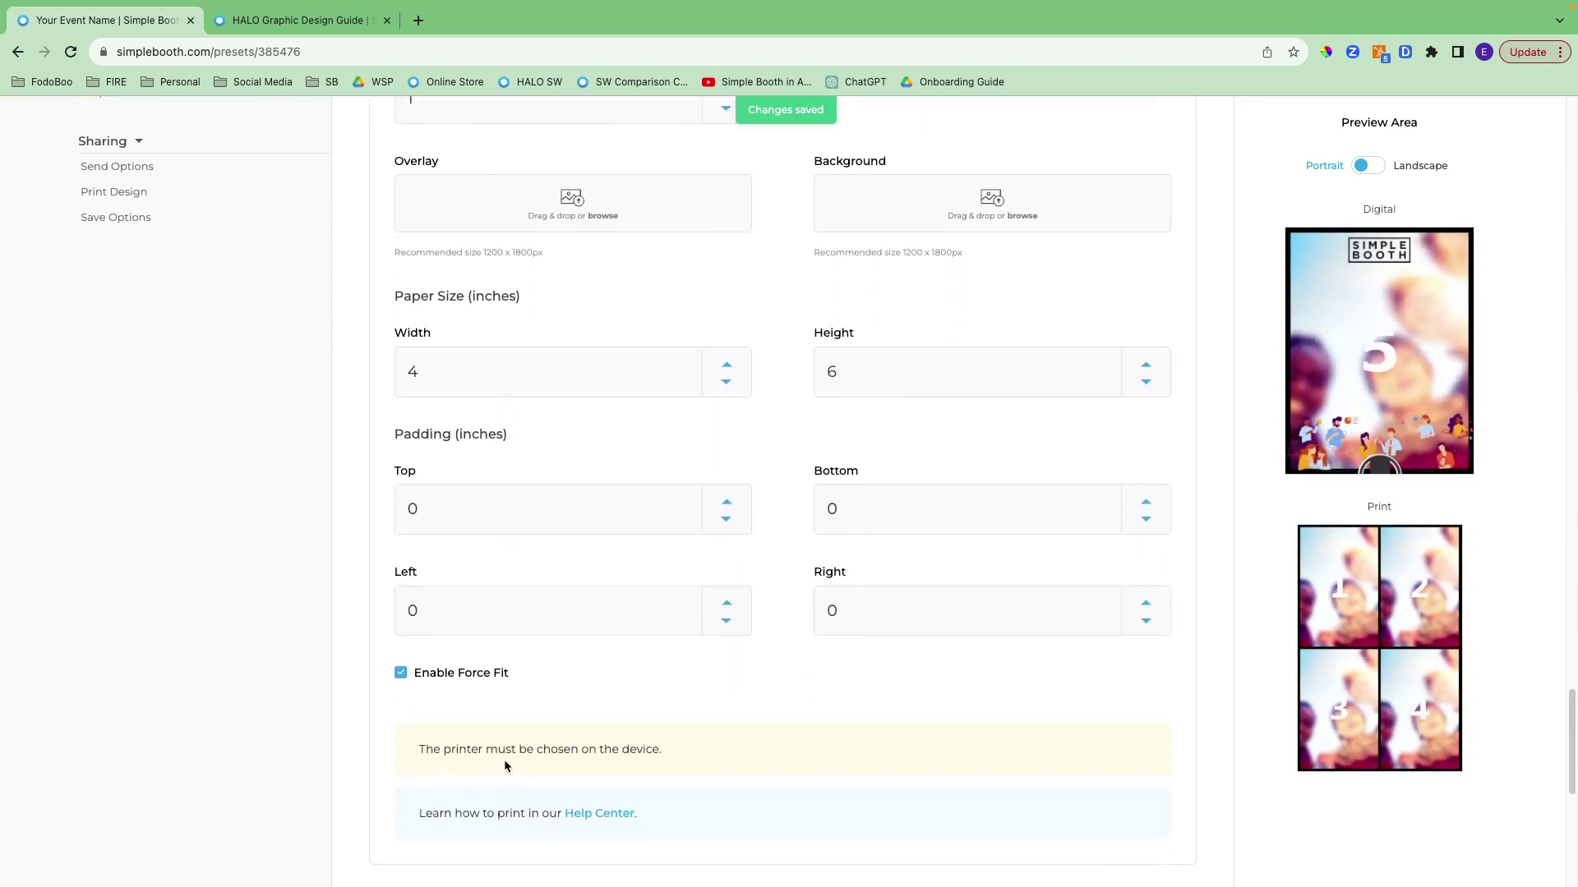
scroll(514, 701, up, 8)
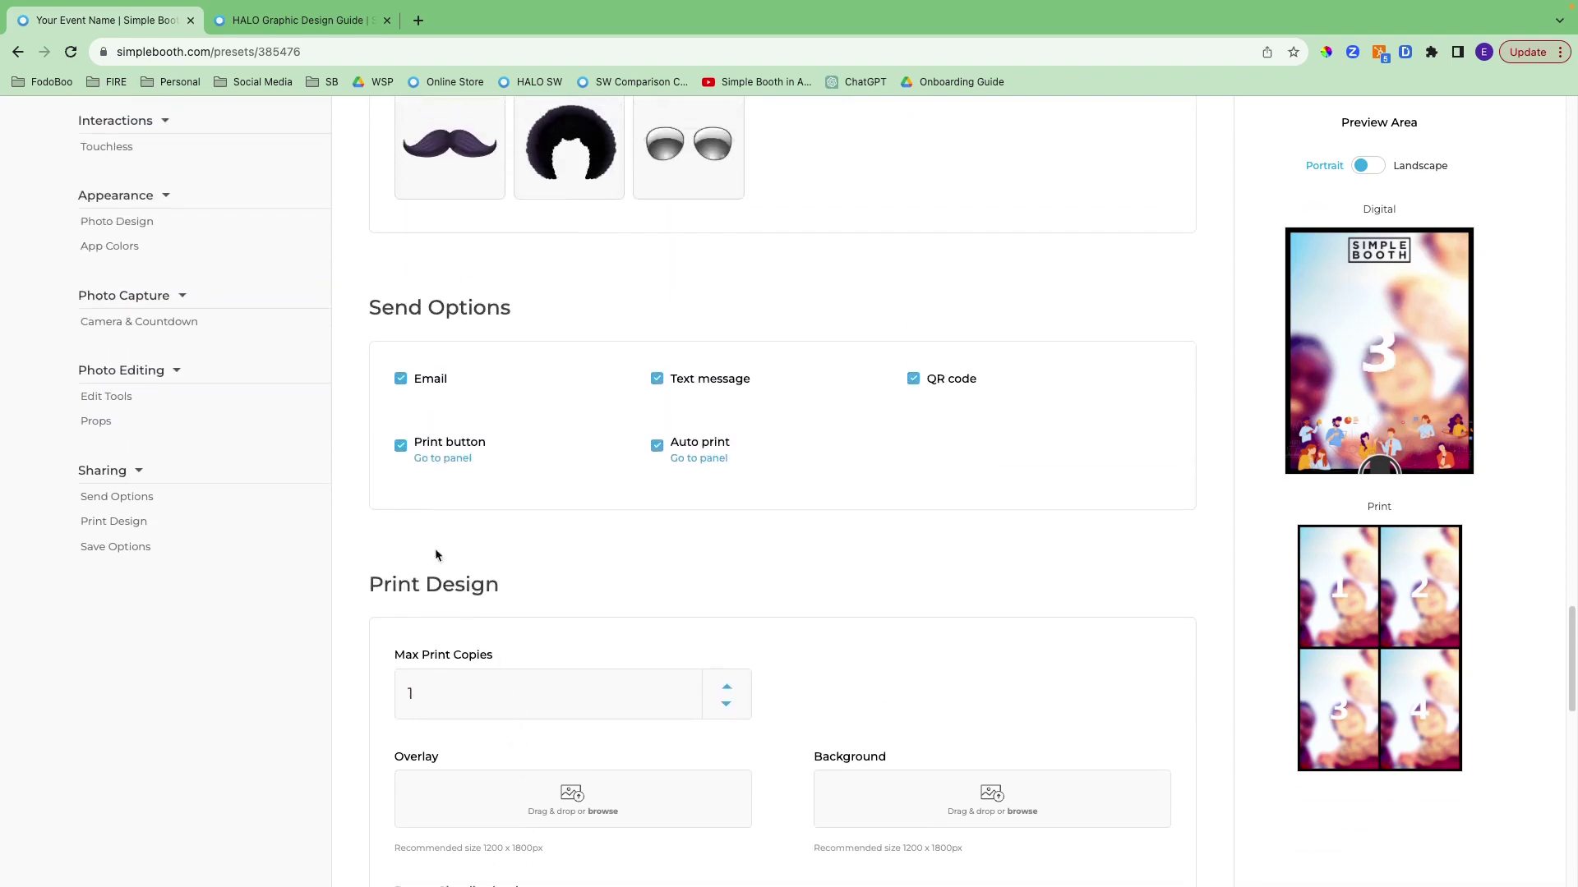
click(400, 445)
click(657, 446)
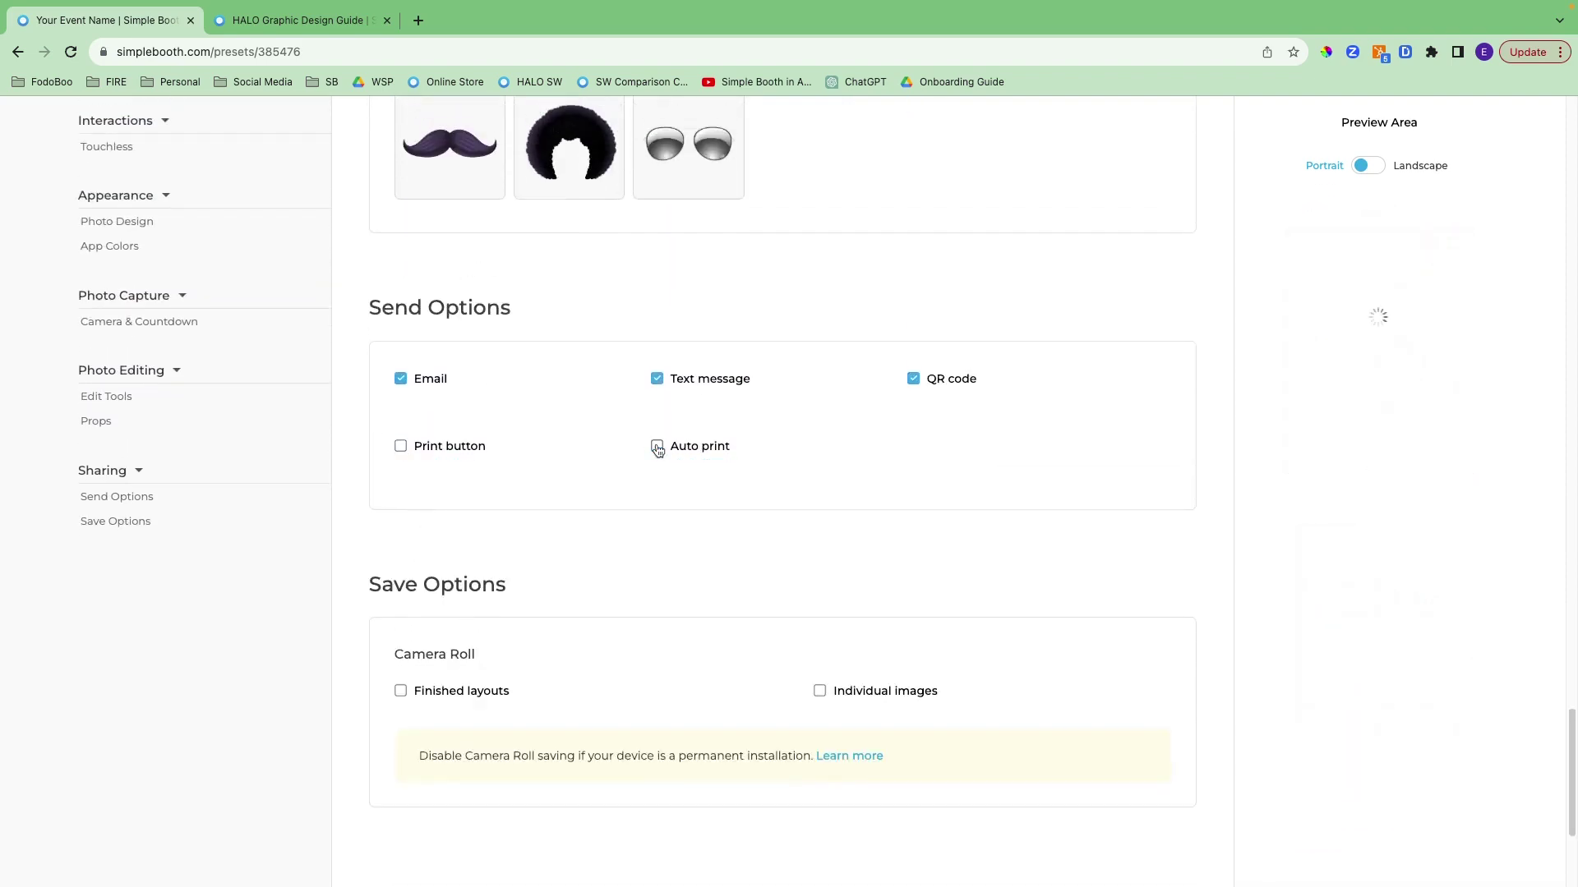
scroll(664, 543, down, 1)
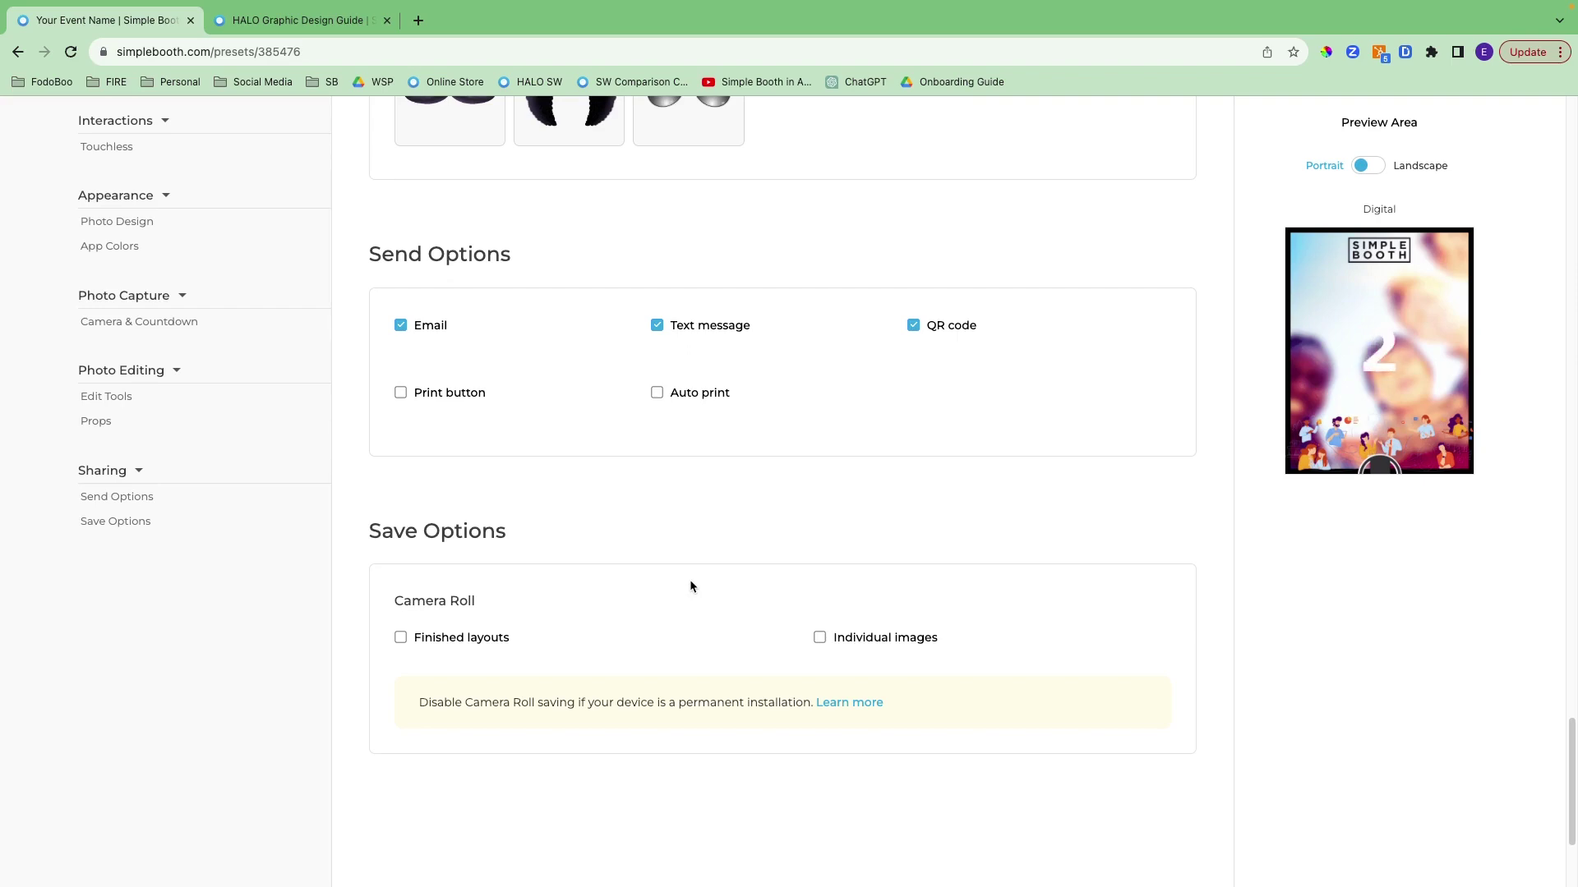
scroll(690, 586, up, 5)
View the Your Event Name preset's actions on the presets list without choosing any
scroll(690, 586, up, 20)
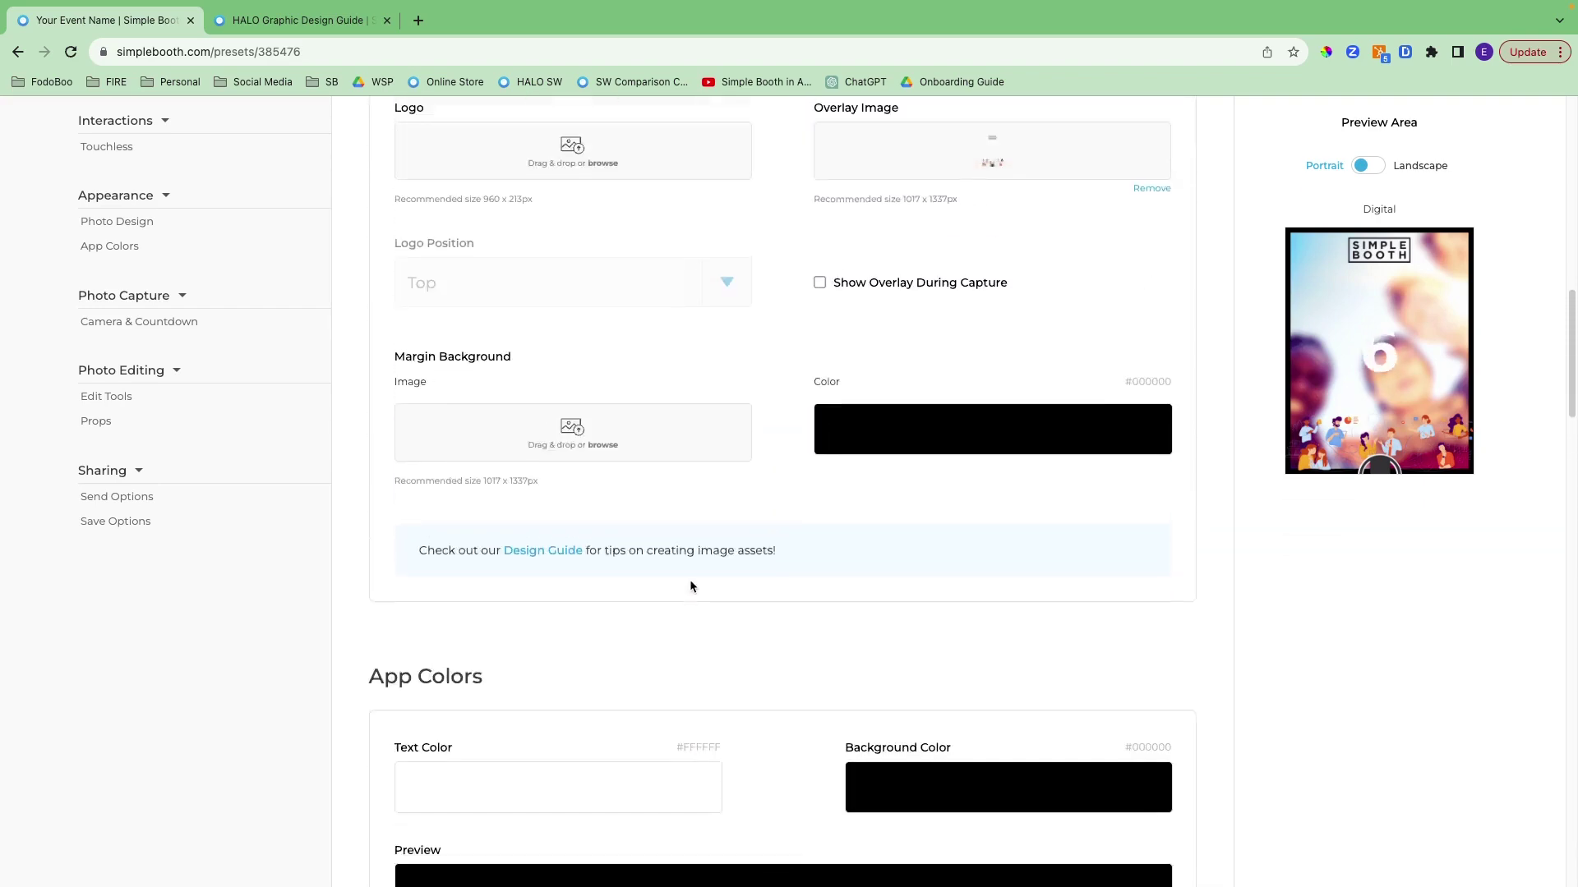
scroll(690, 586, up, 5)
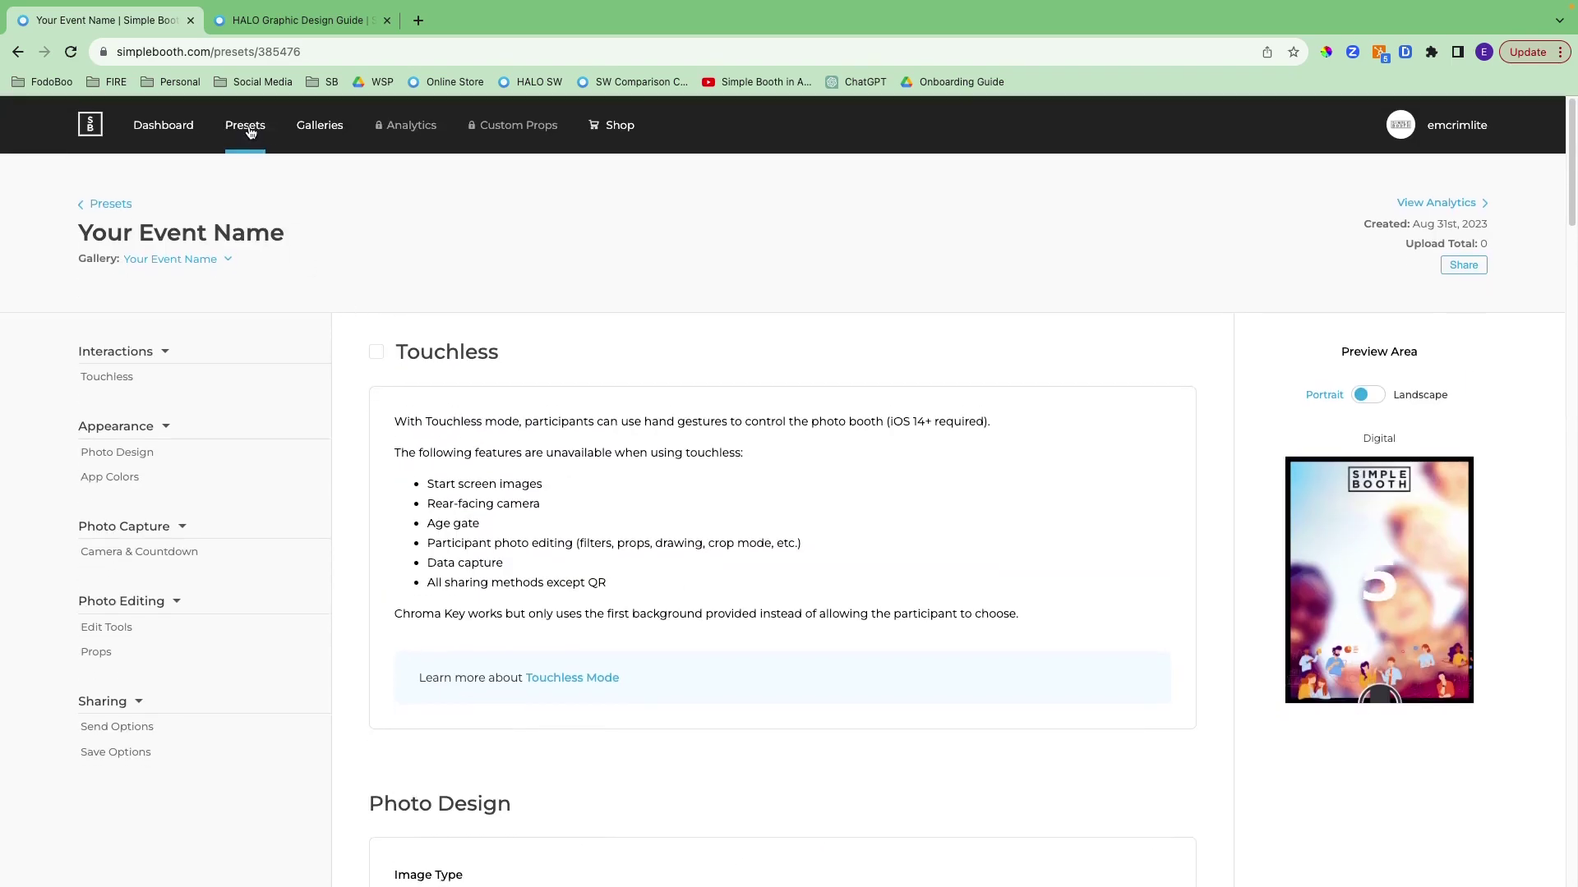
click(247, 126)
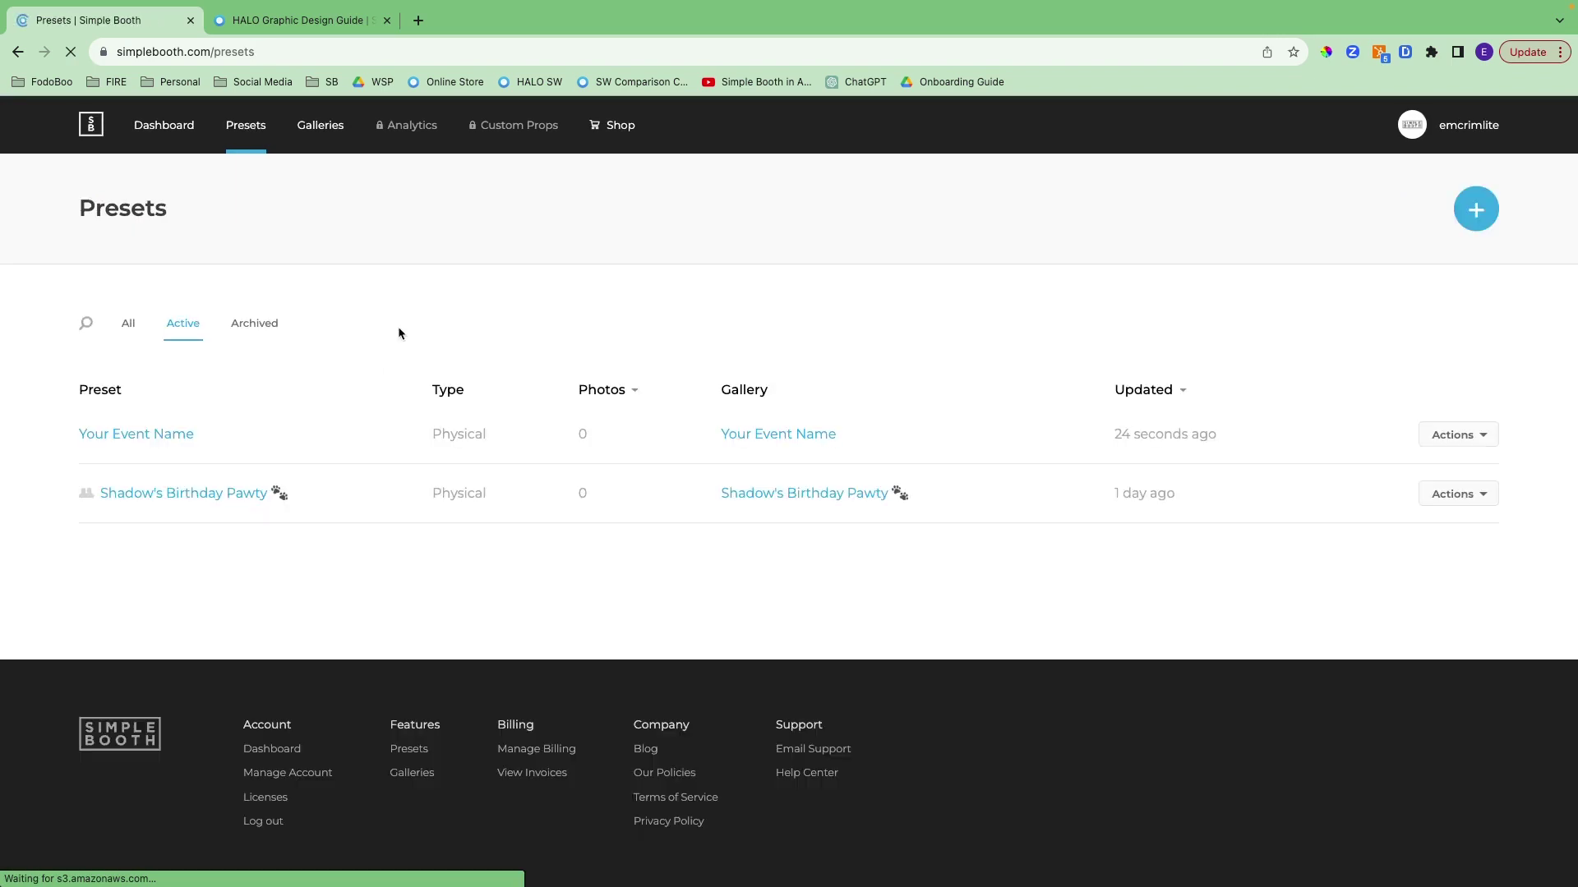
click(1476, 443)
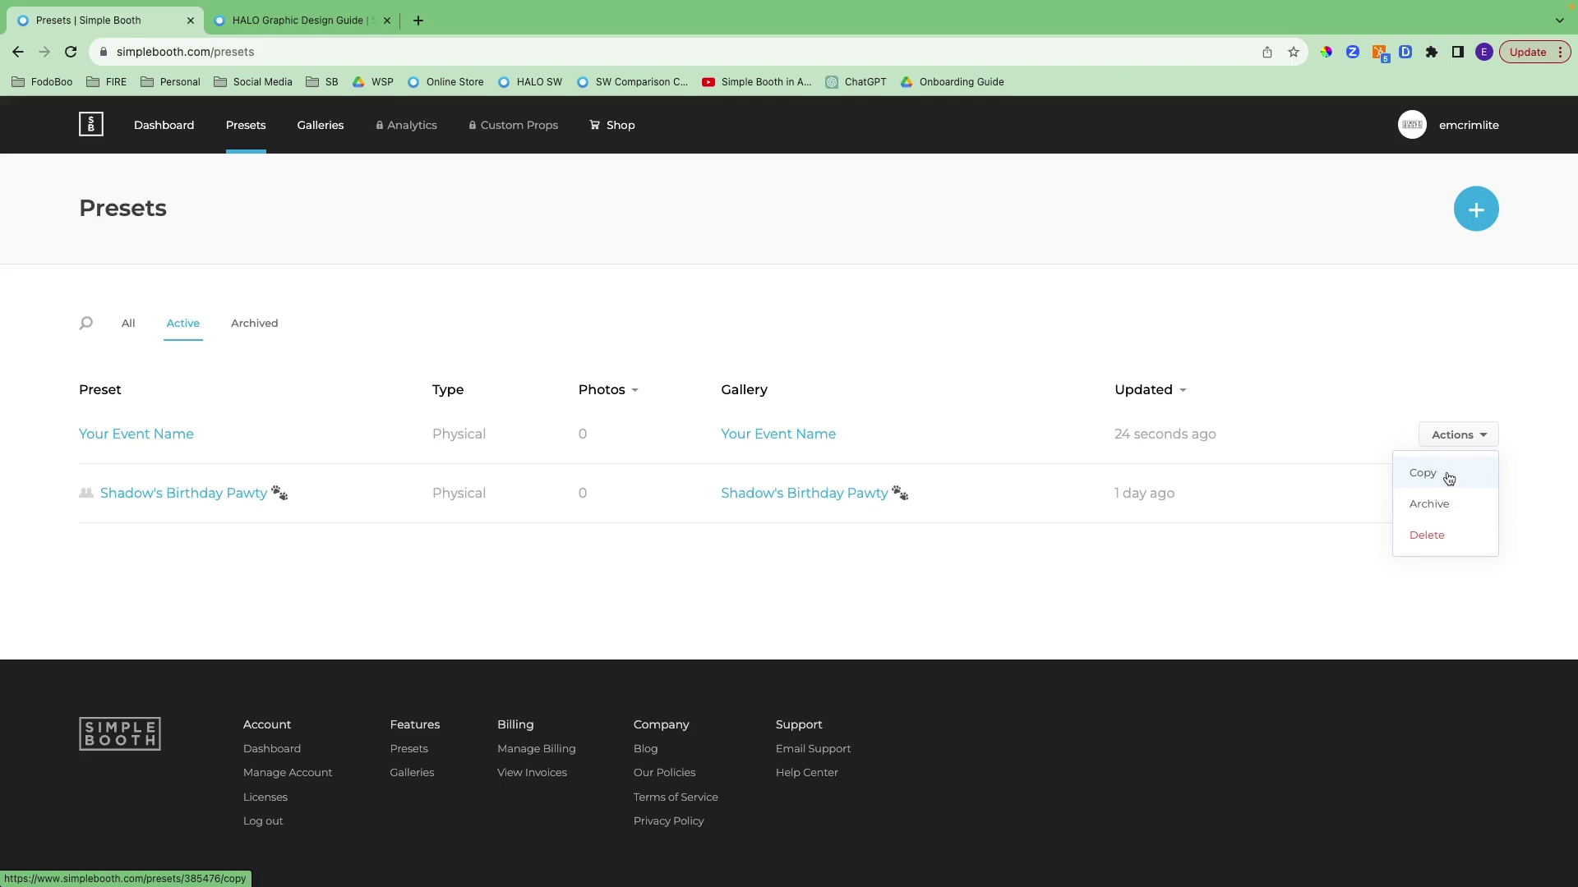
click(963, 281)
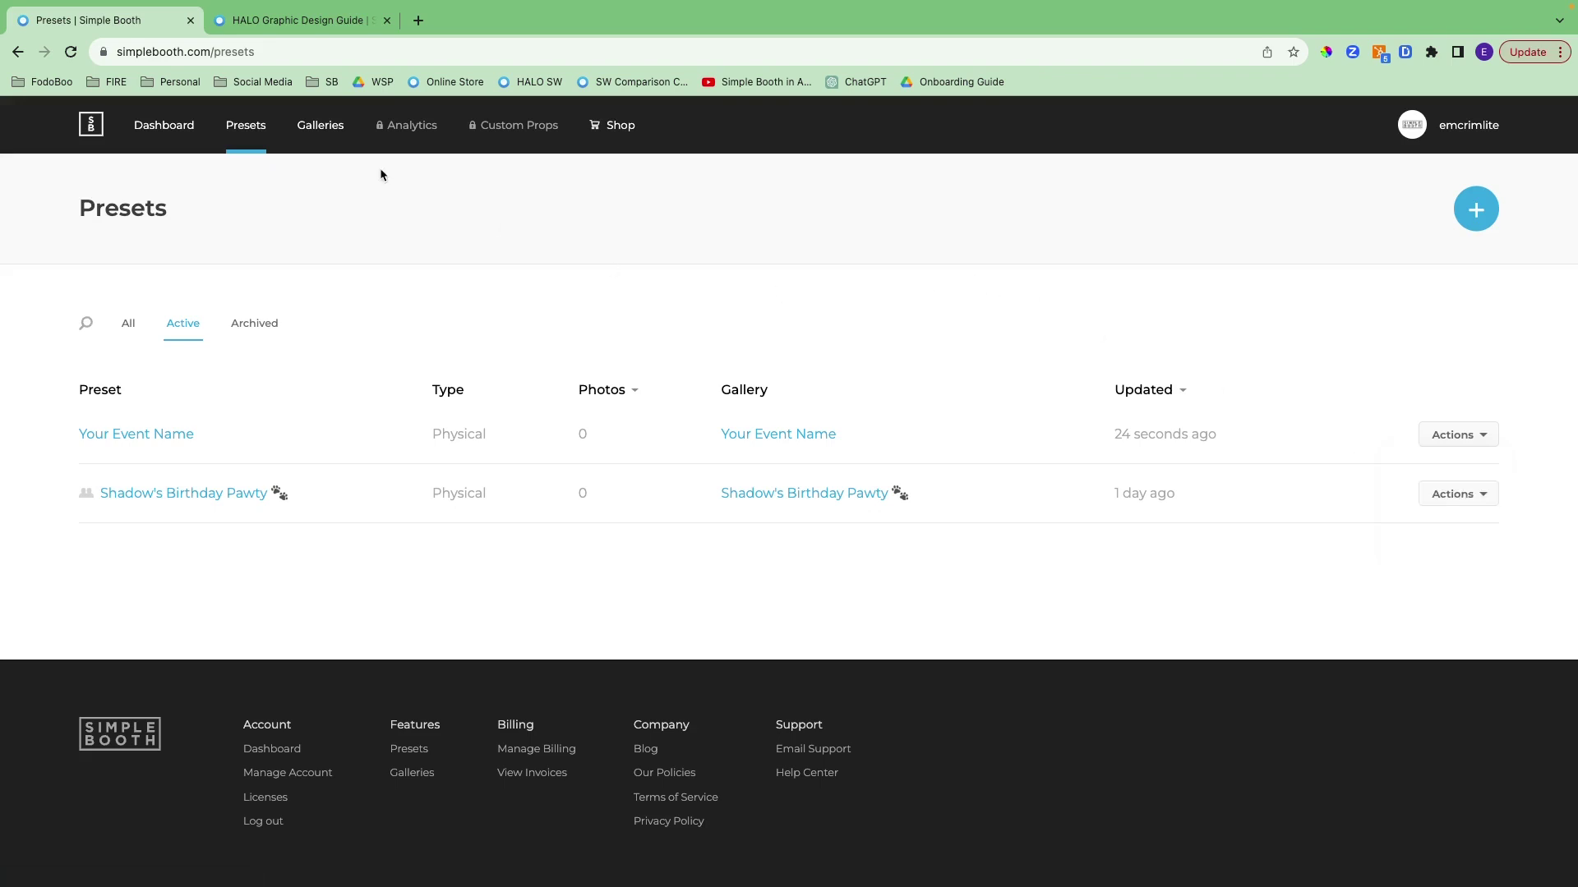
Save Public as the default gallery privacy and open the Your Event Name gallery
click(320, 125)
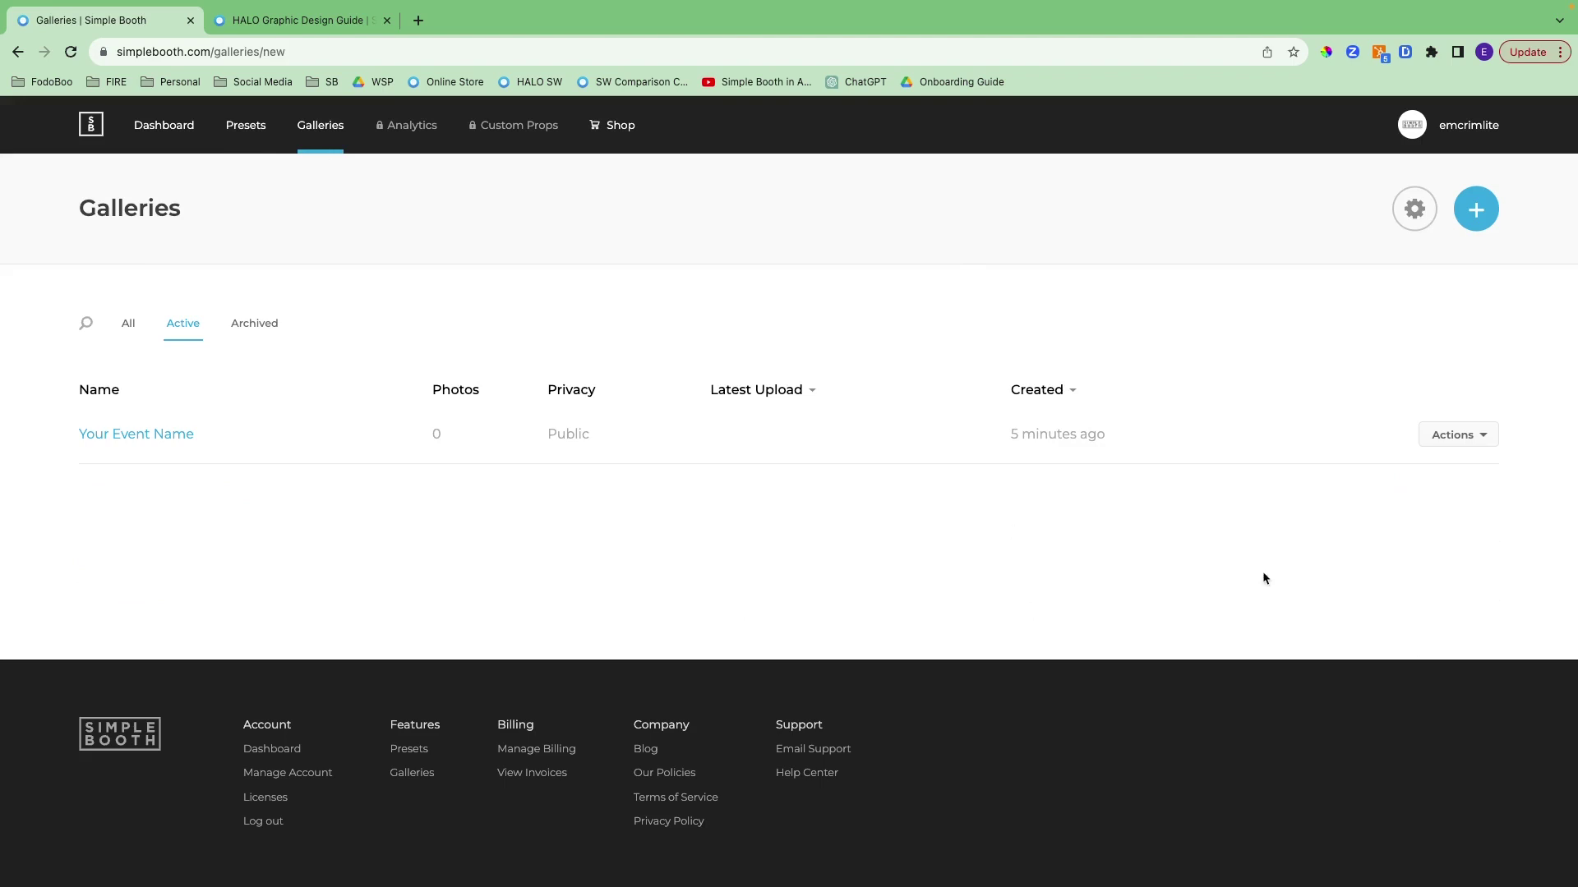
click(1479, 436)
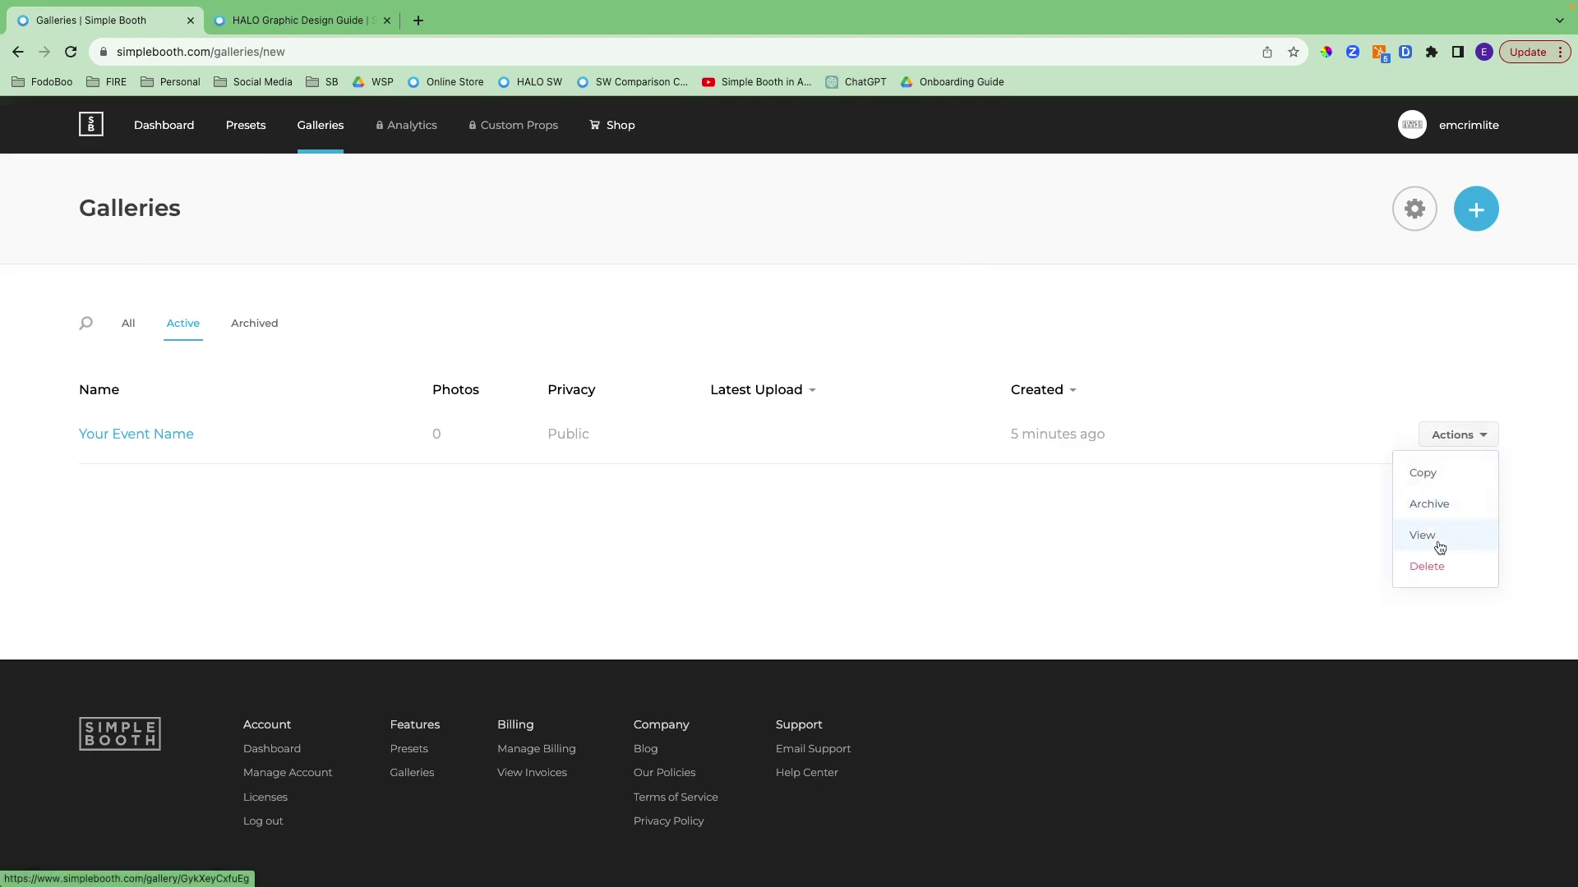
click(689, 527)
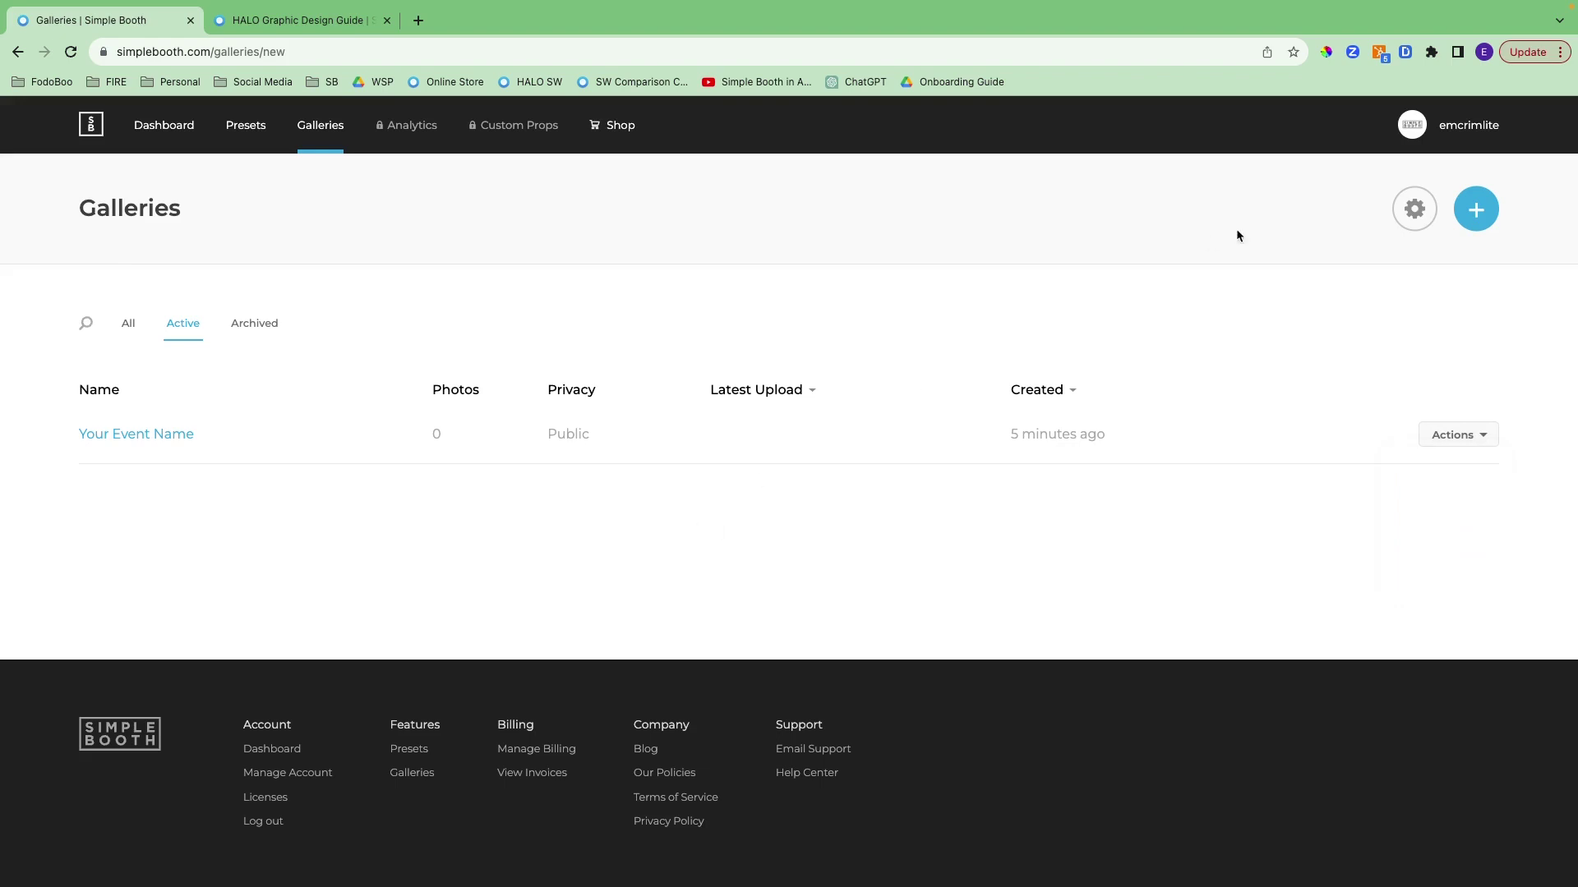
click(1410, 215)
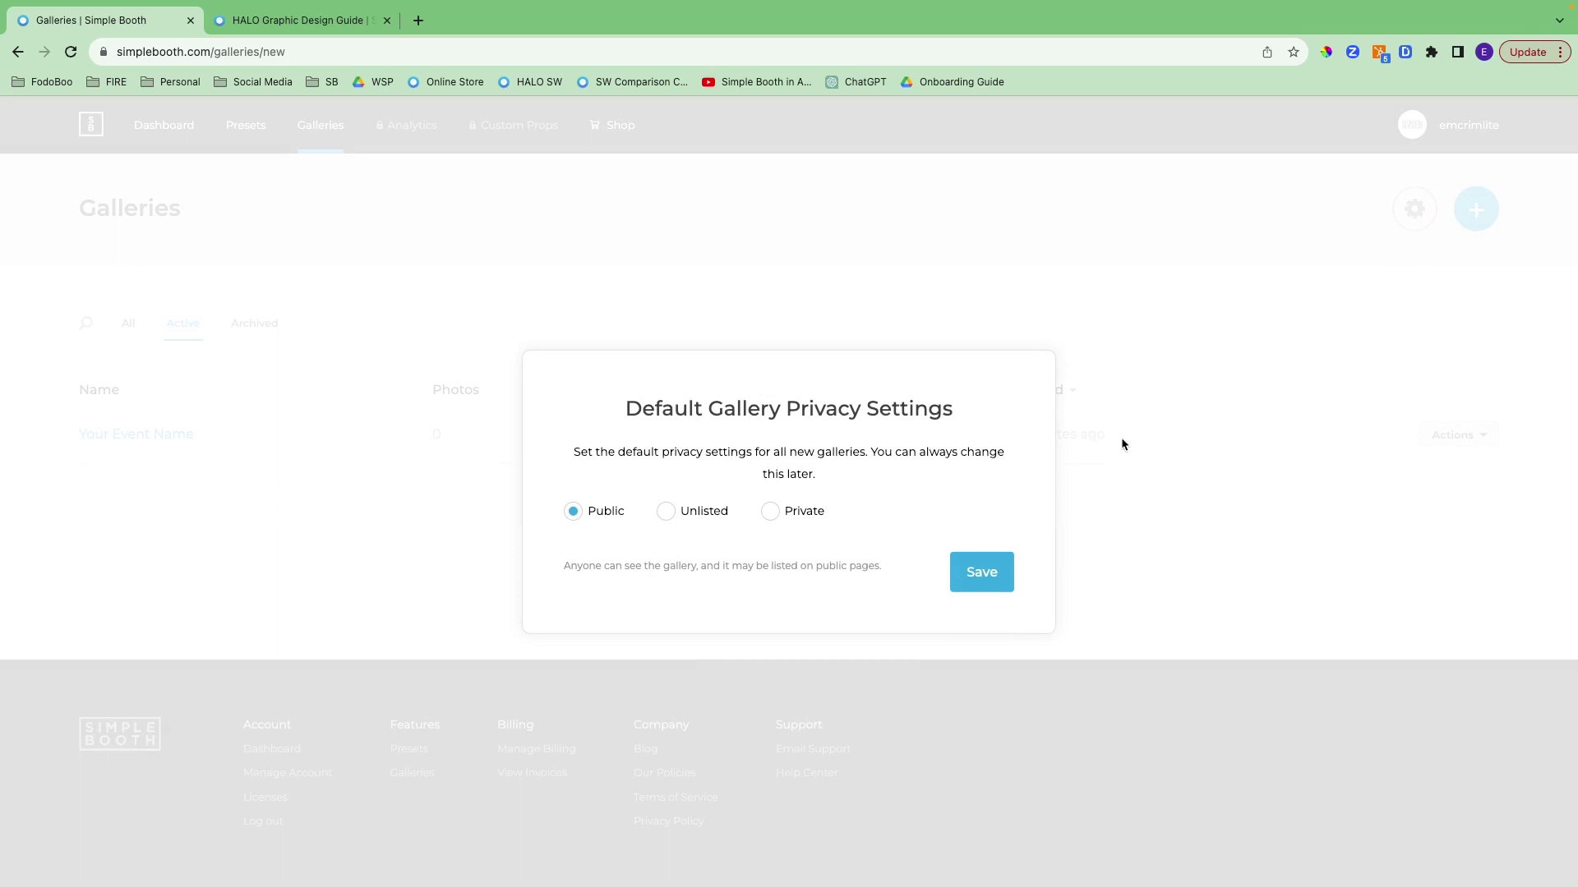
click(981, 572)
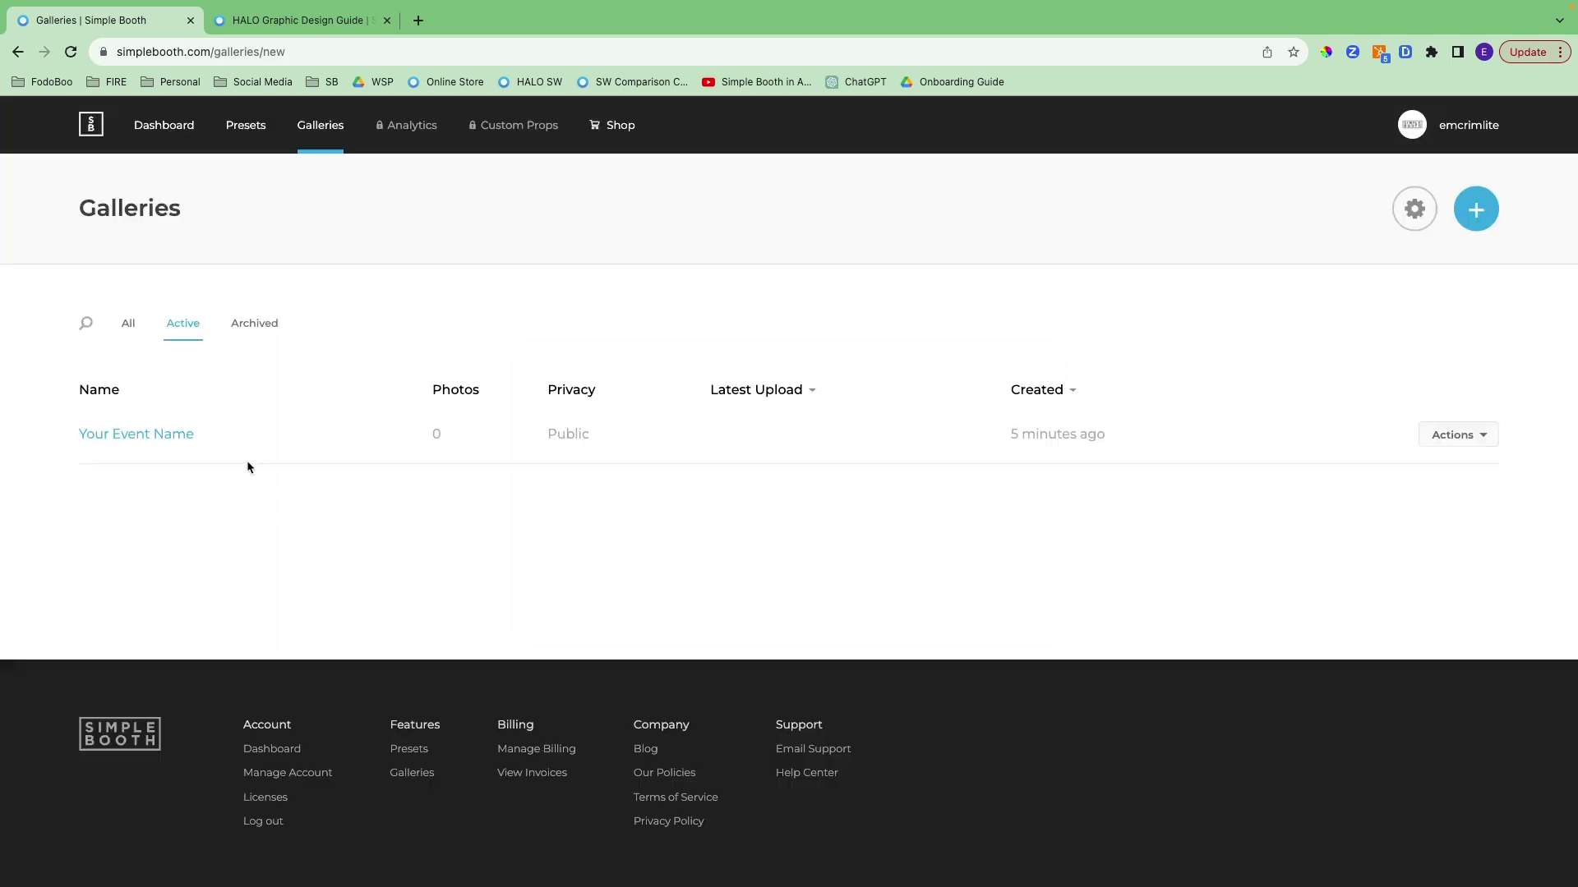
click(171, 442)
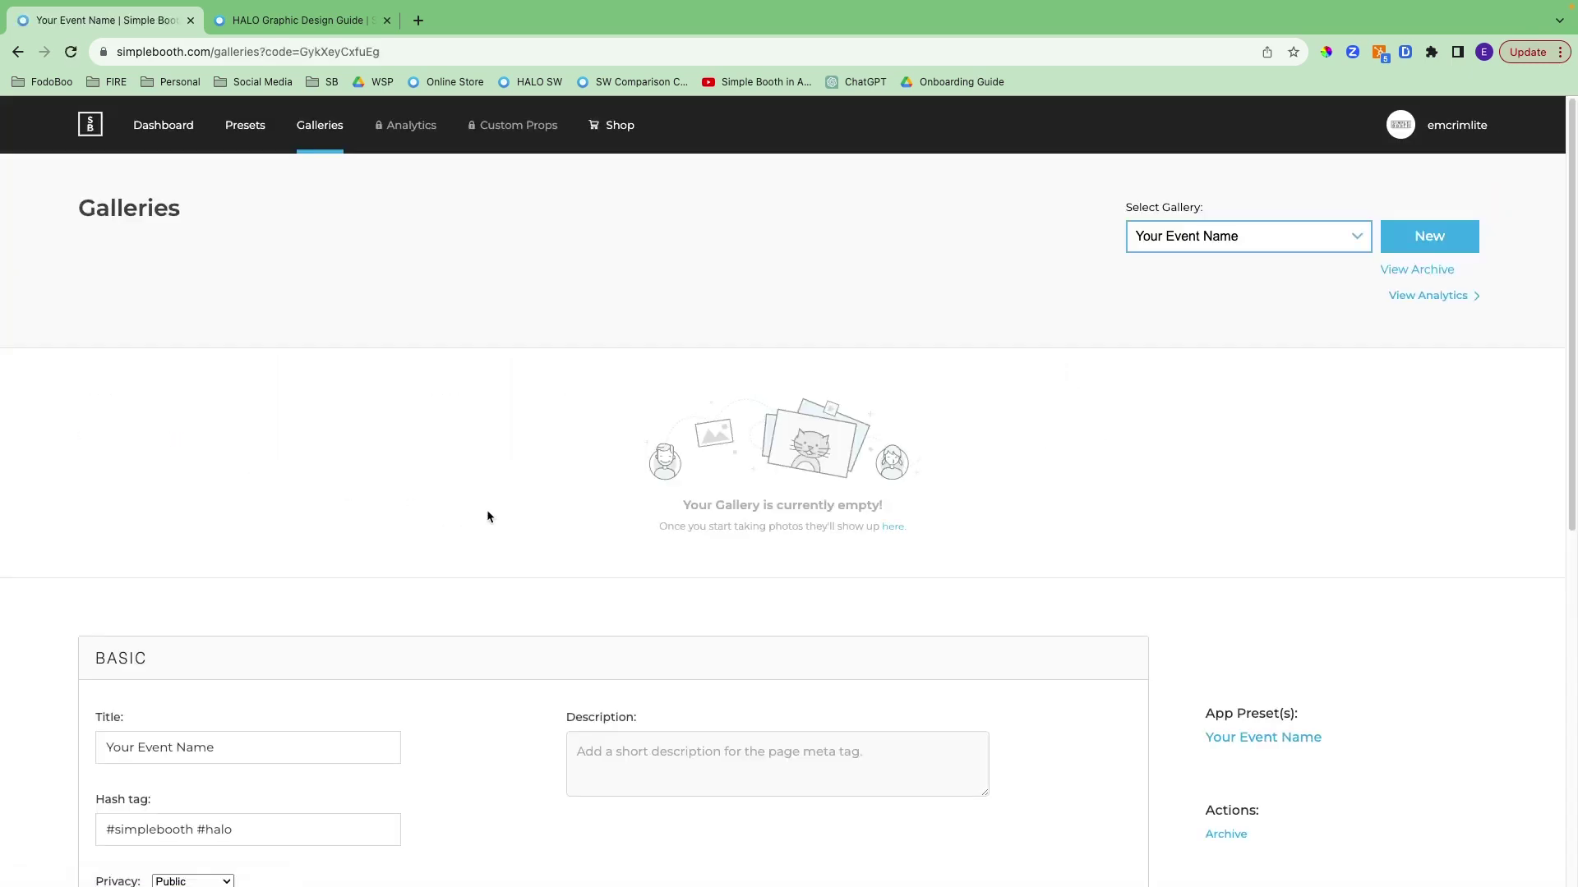
Describe the gallery as 'Simple Booth Lite software onboarding session' and open its Live Feed
scroll(505, 519, down, 1)
scroll(504, 516, down, 3)
click(614, 493)
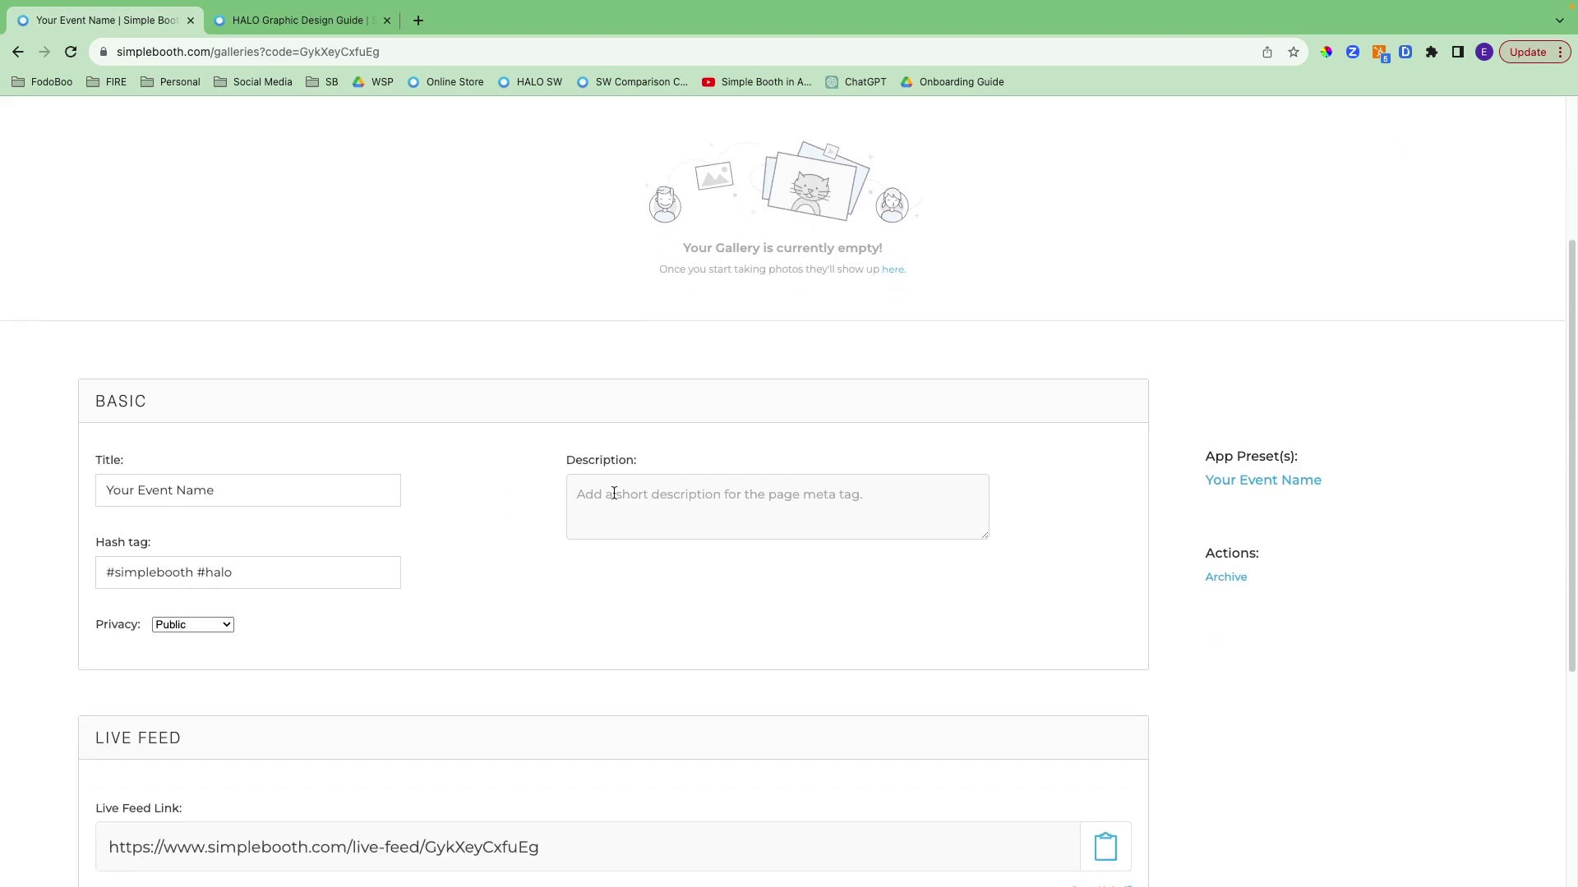
text(Simple Booth Lite)
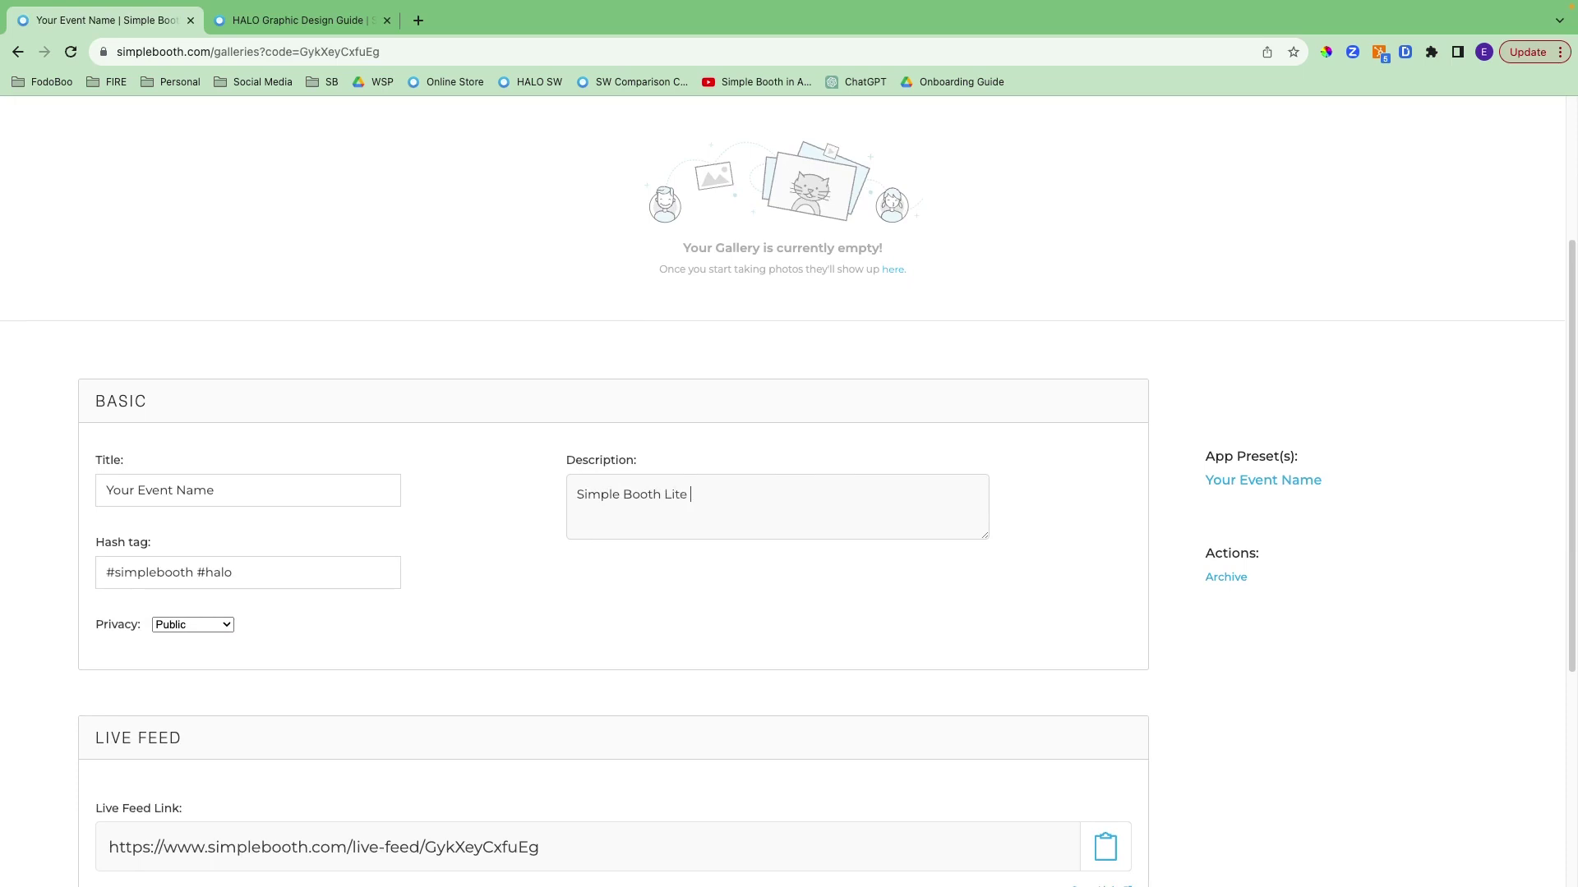
text( software onboarding session.)
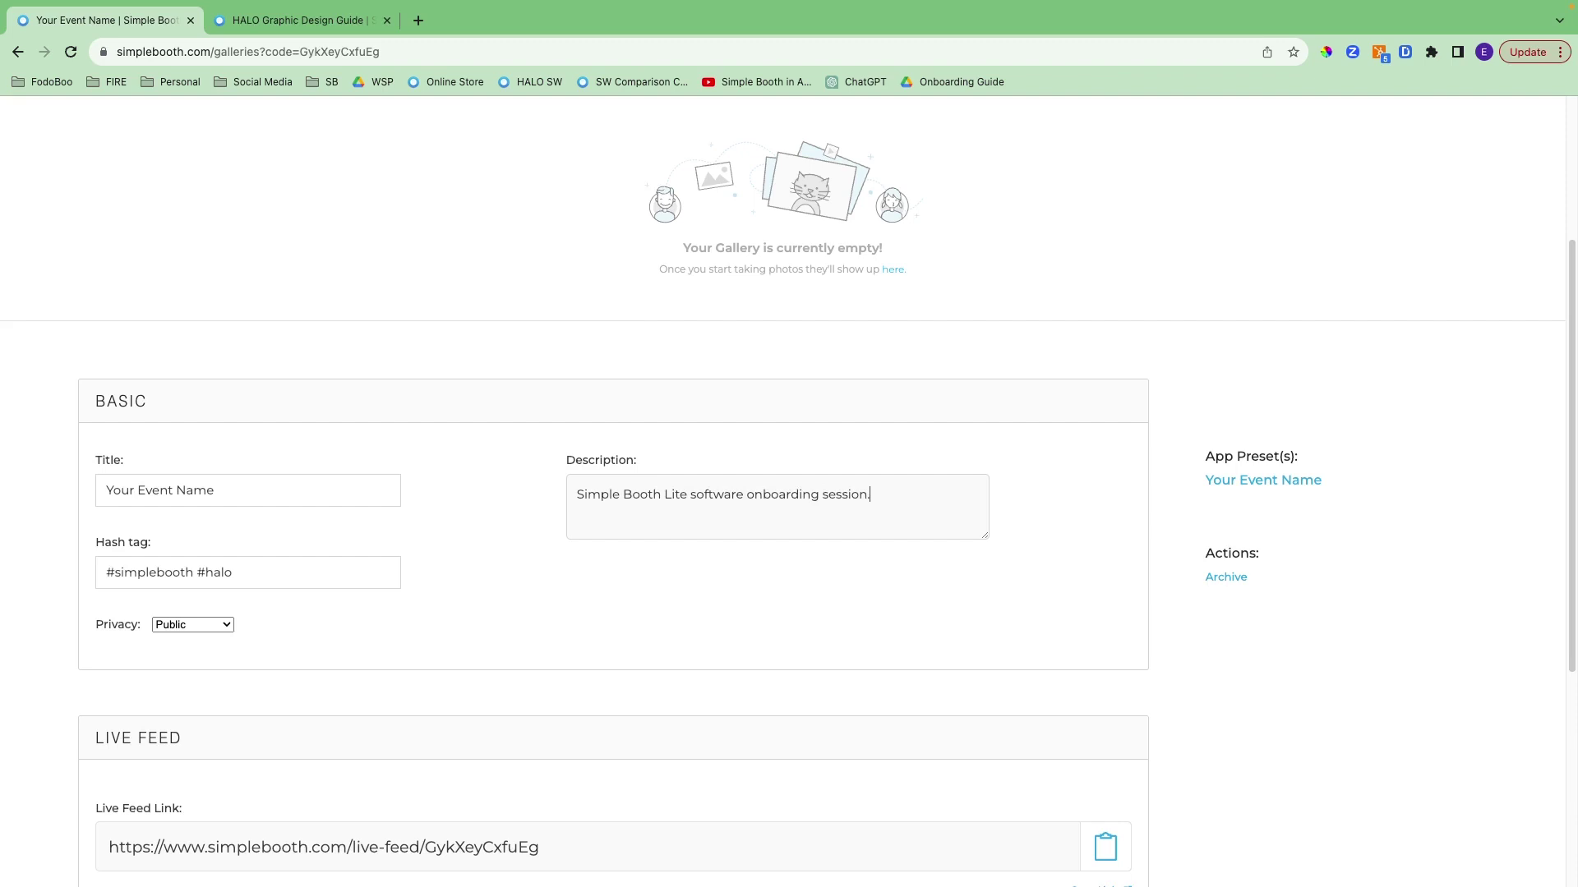
scroll(485, 637, down, 4)
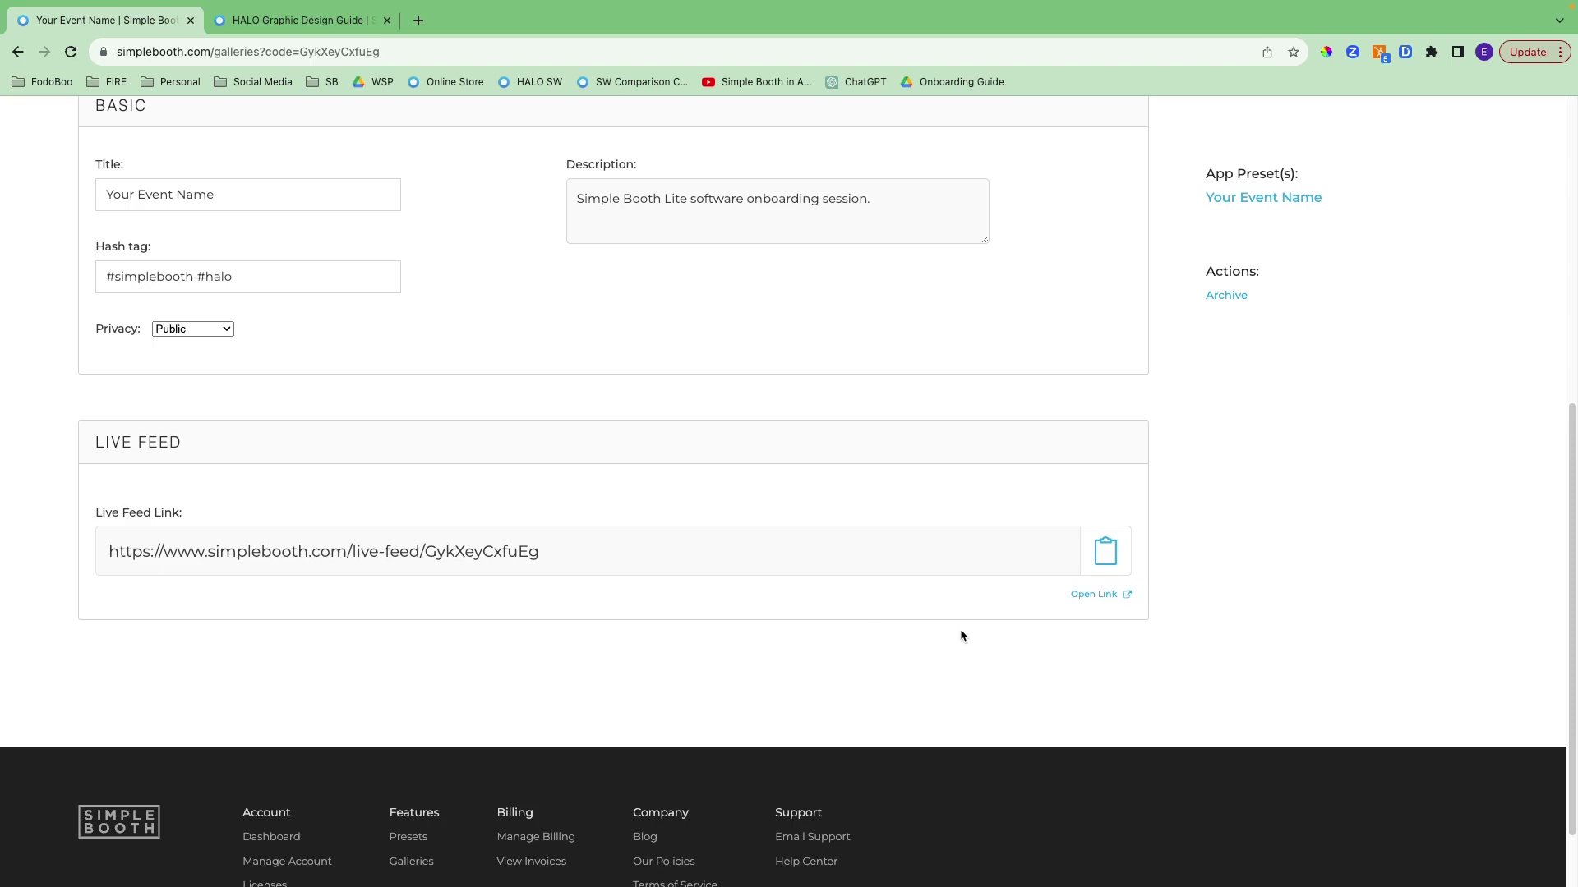
click(1091, 597)
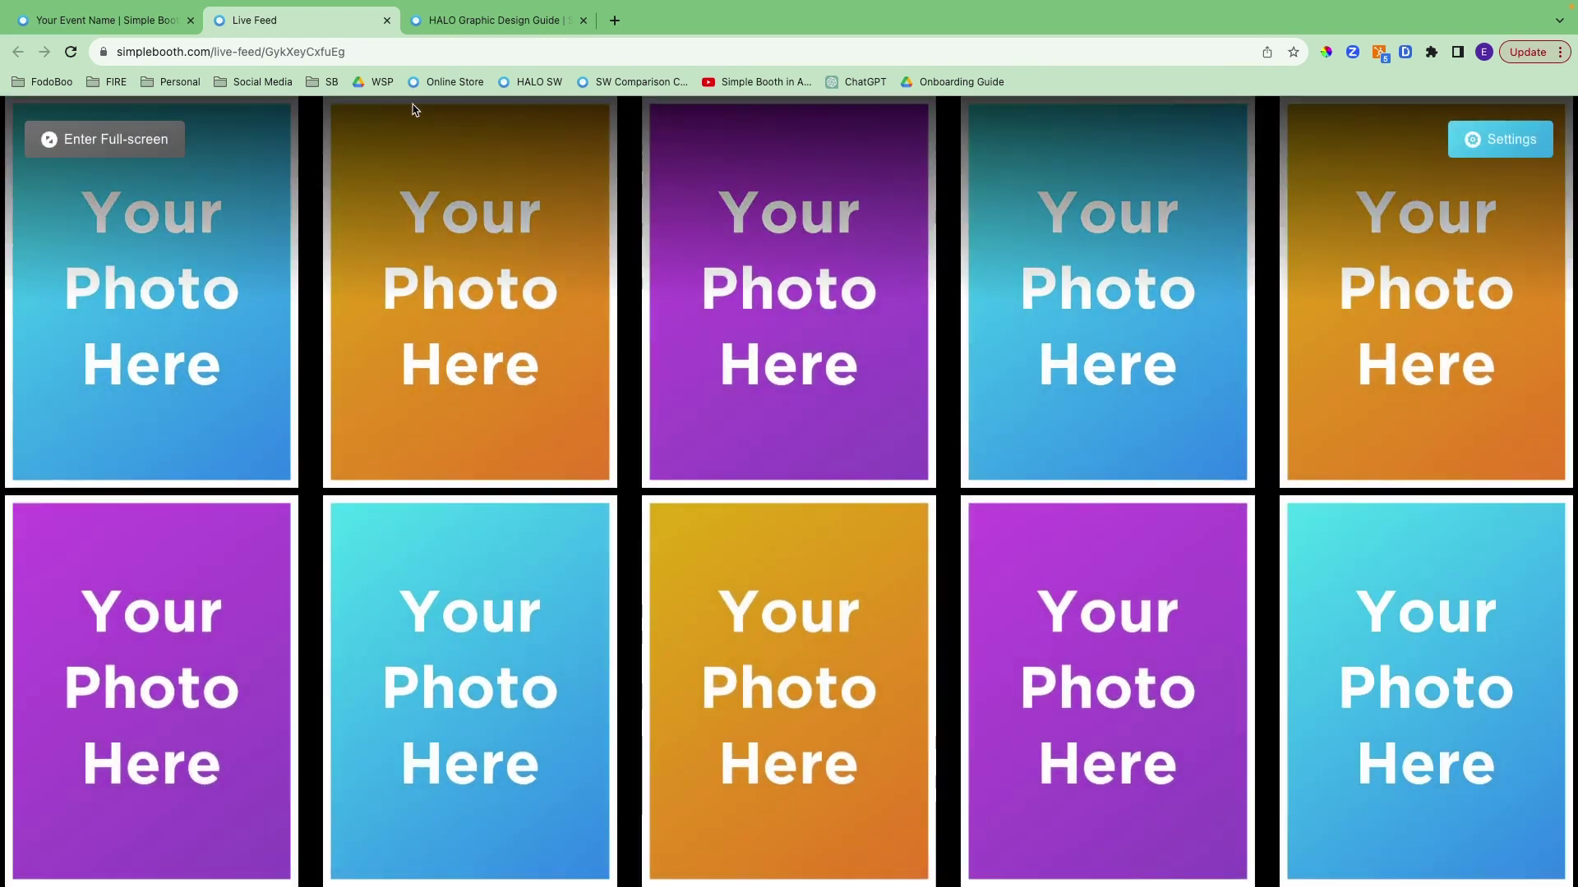
Close the Live Feed and HALO Graphic Design Guide tabs
click(387, 21)
click(386, 20)
scroll(429, 411, up, 7)
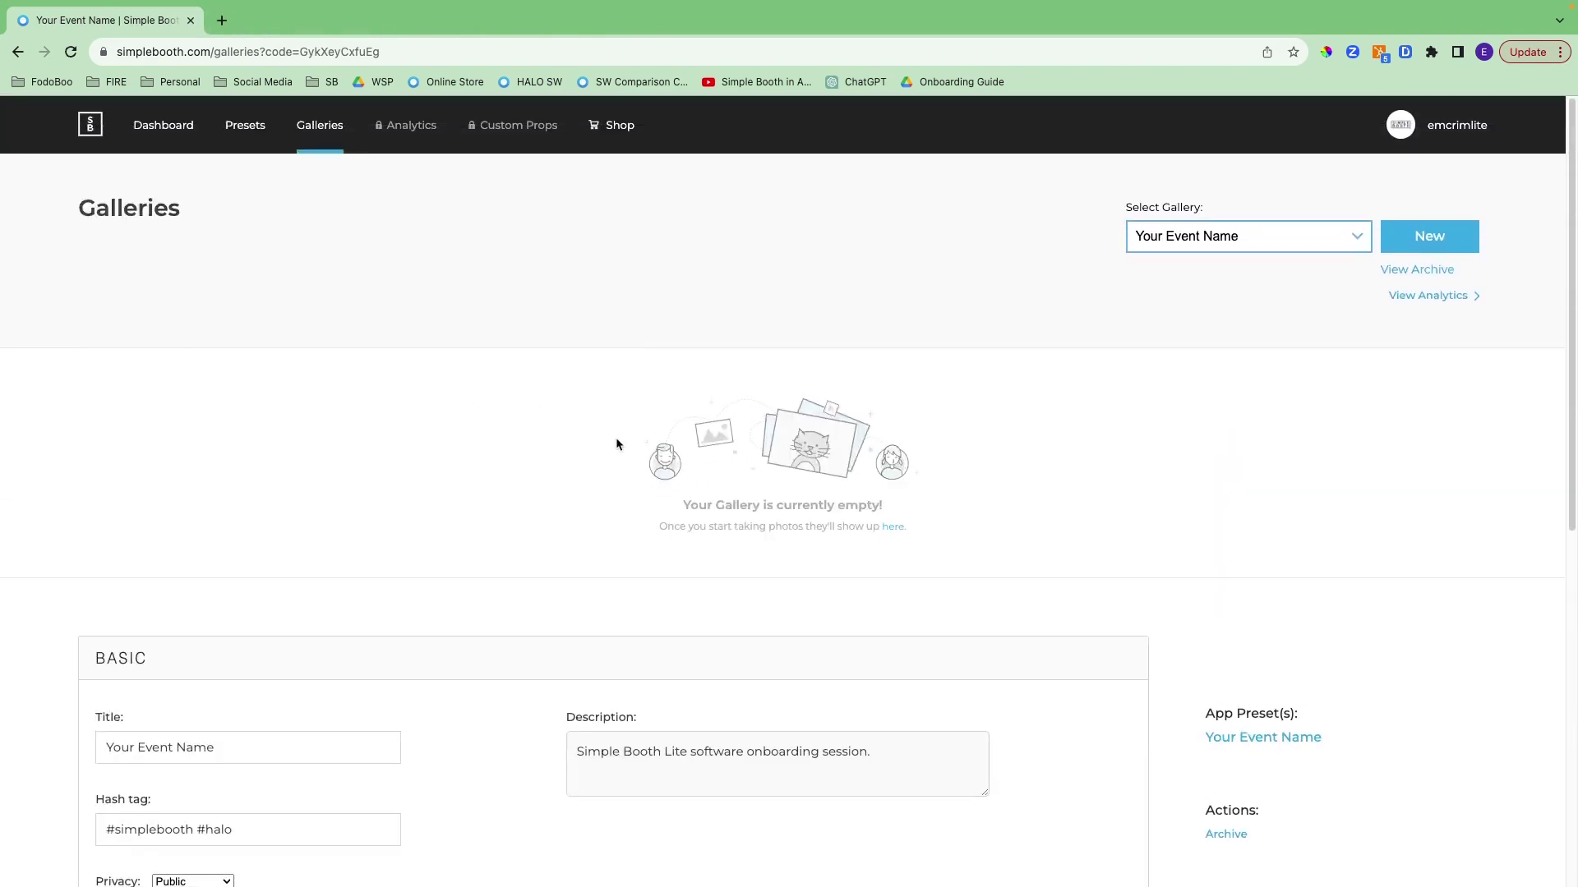
Preview the public gallery page and its embed code, then close the extra tabs
click(894, 527)
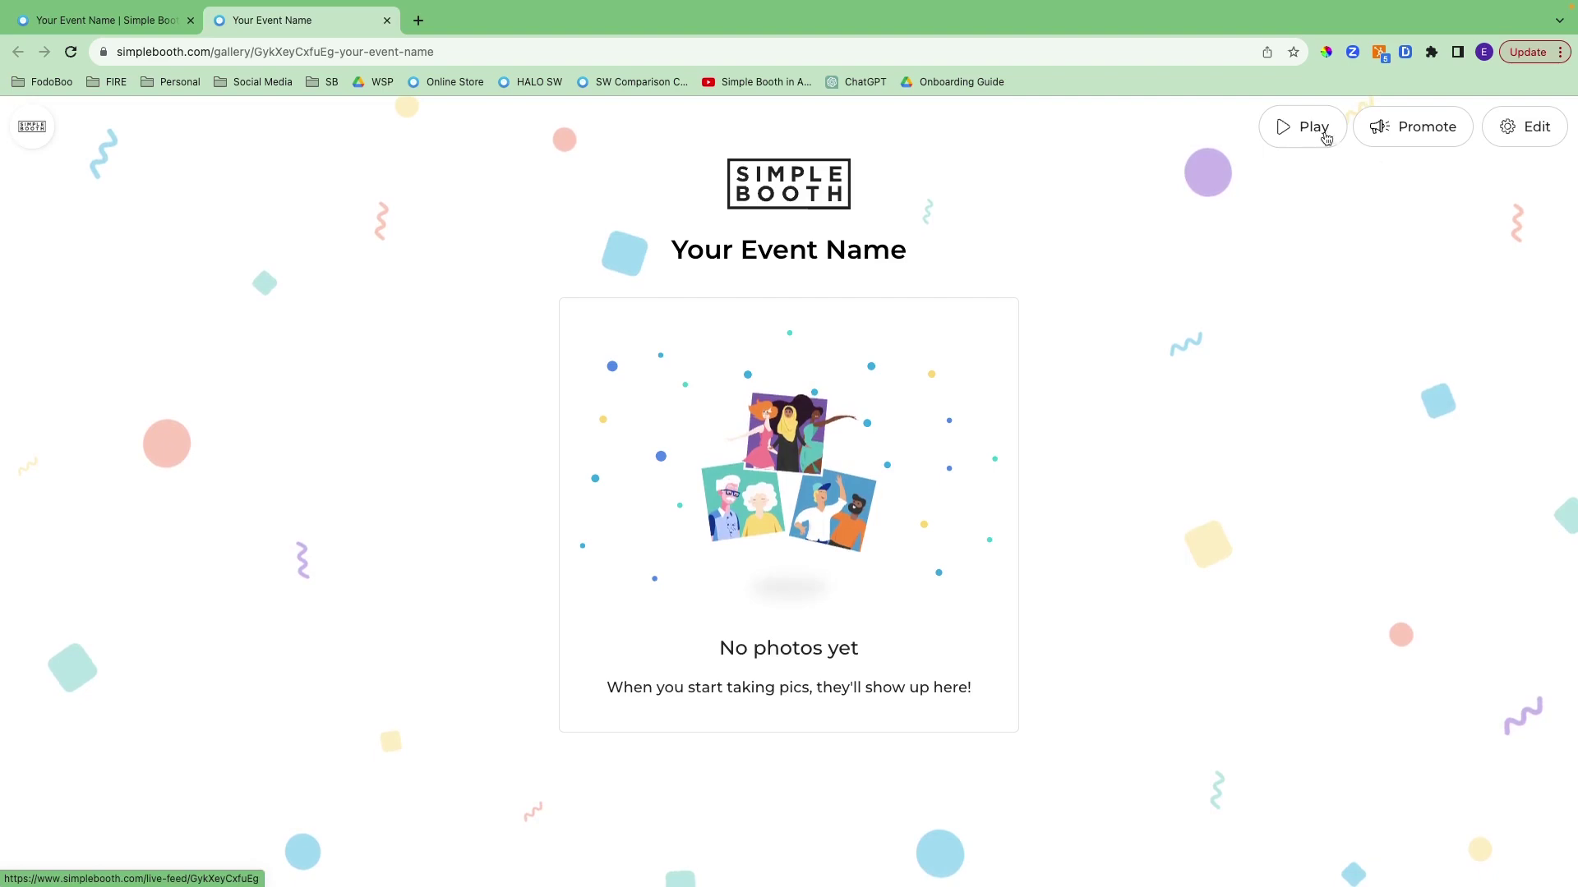
click(1415, 131)
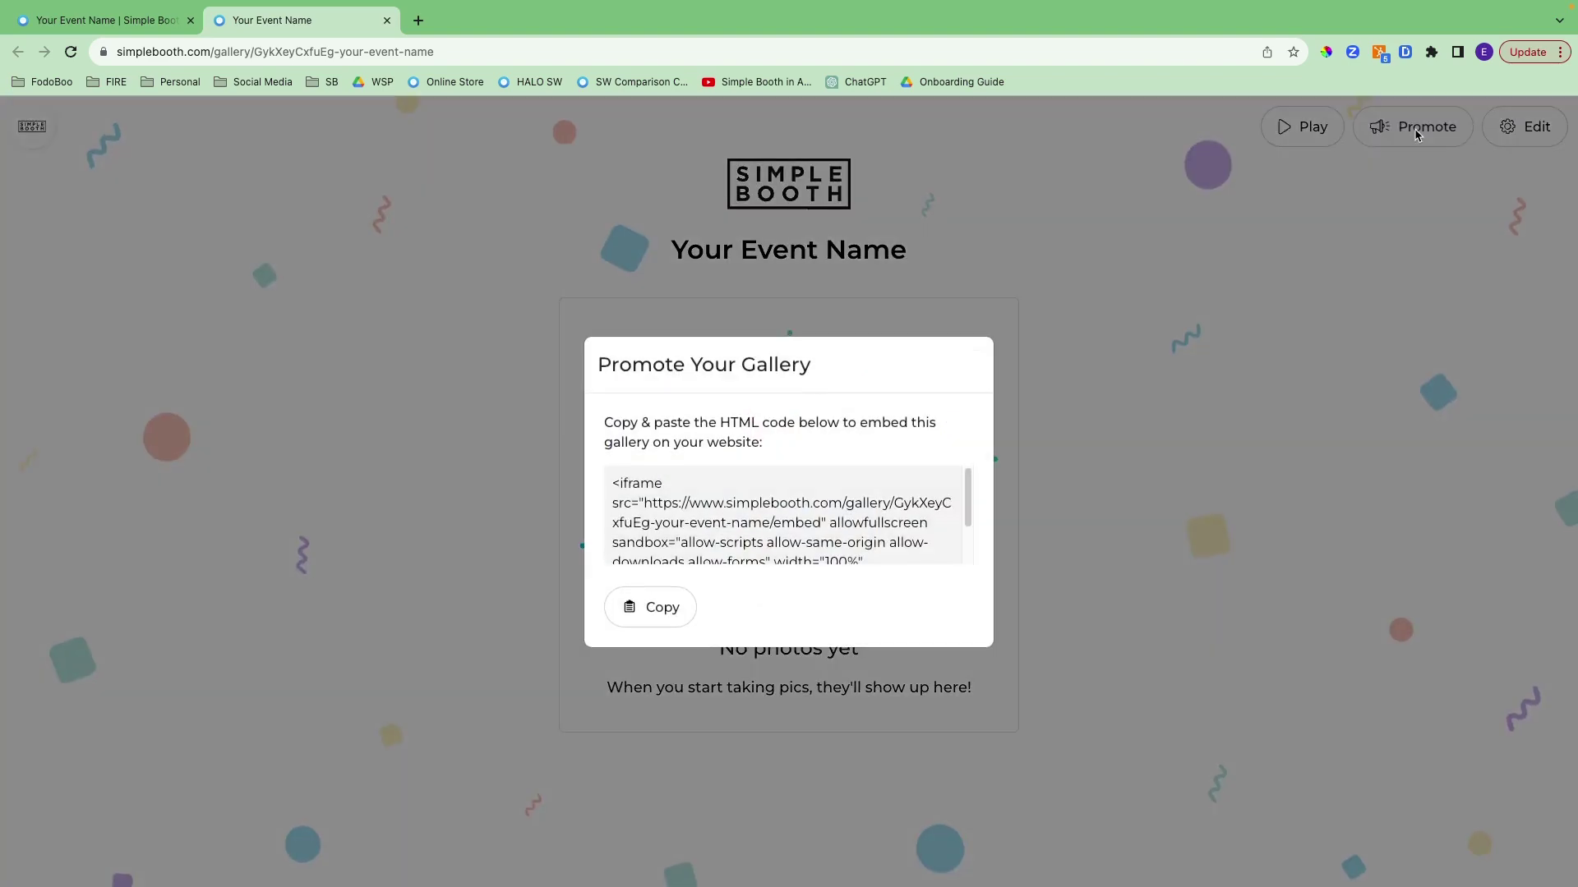
click(1139, 508)
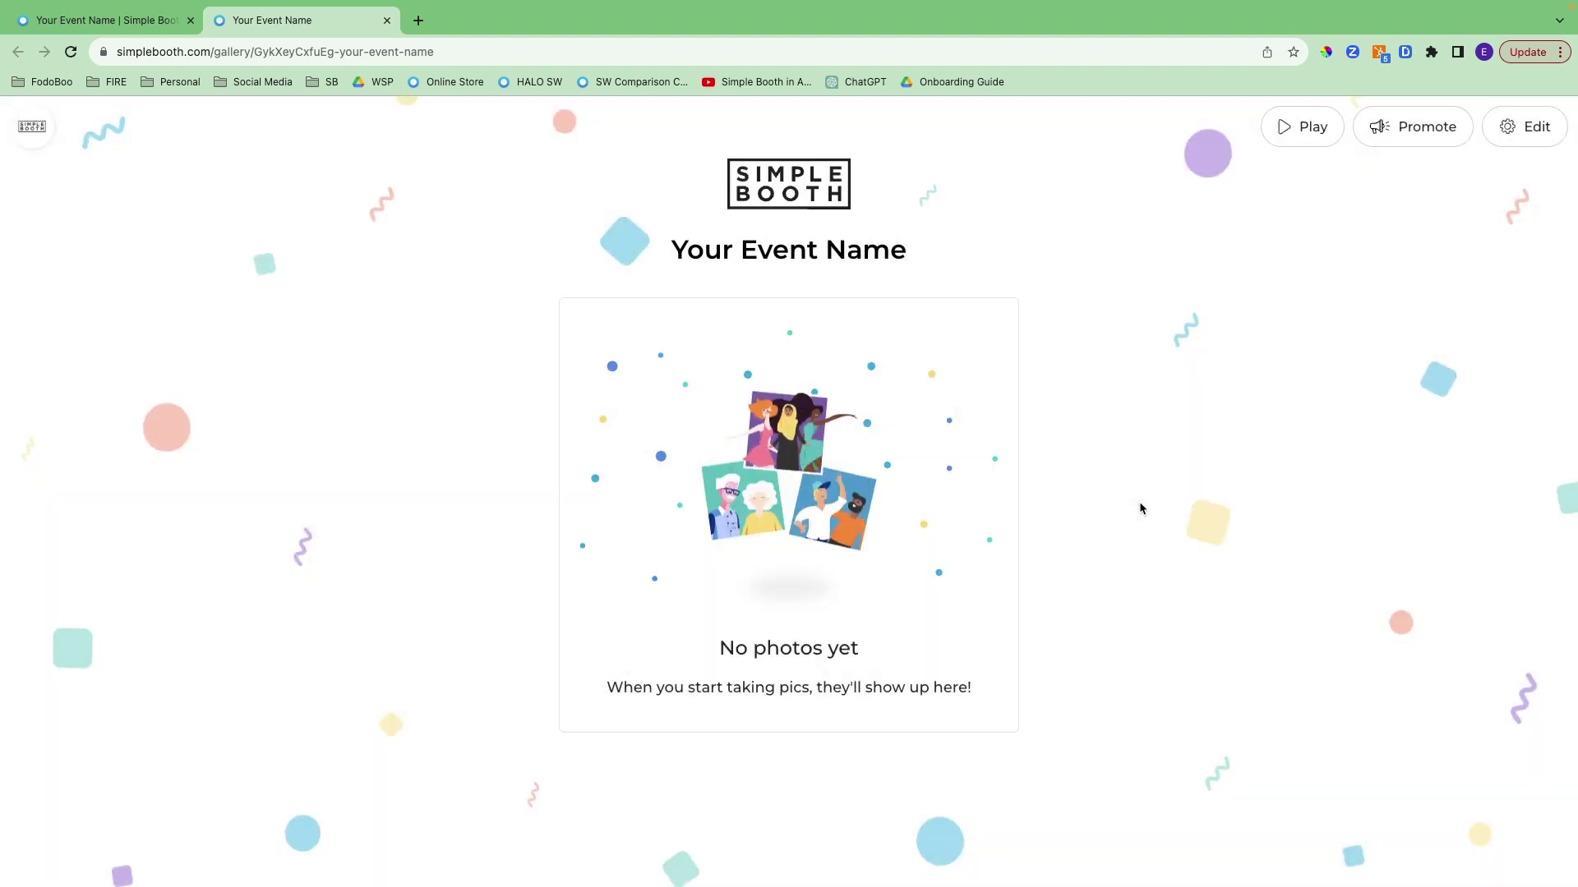
click(1520, 127)
click(387, 20)
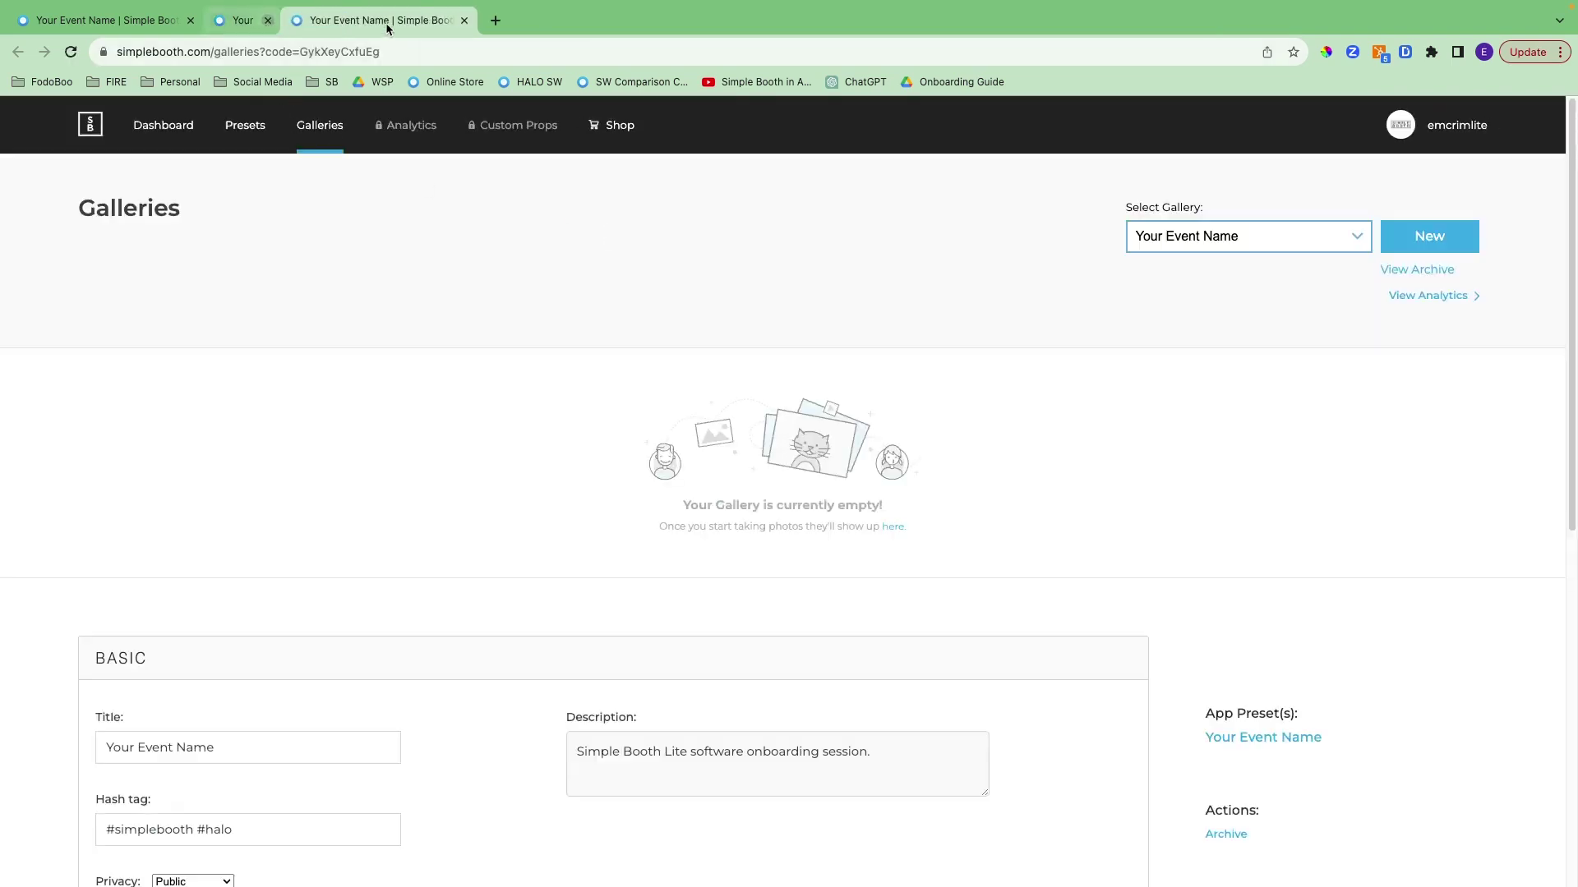
click(190, 20)
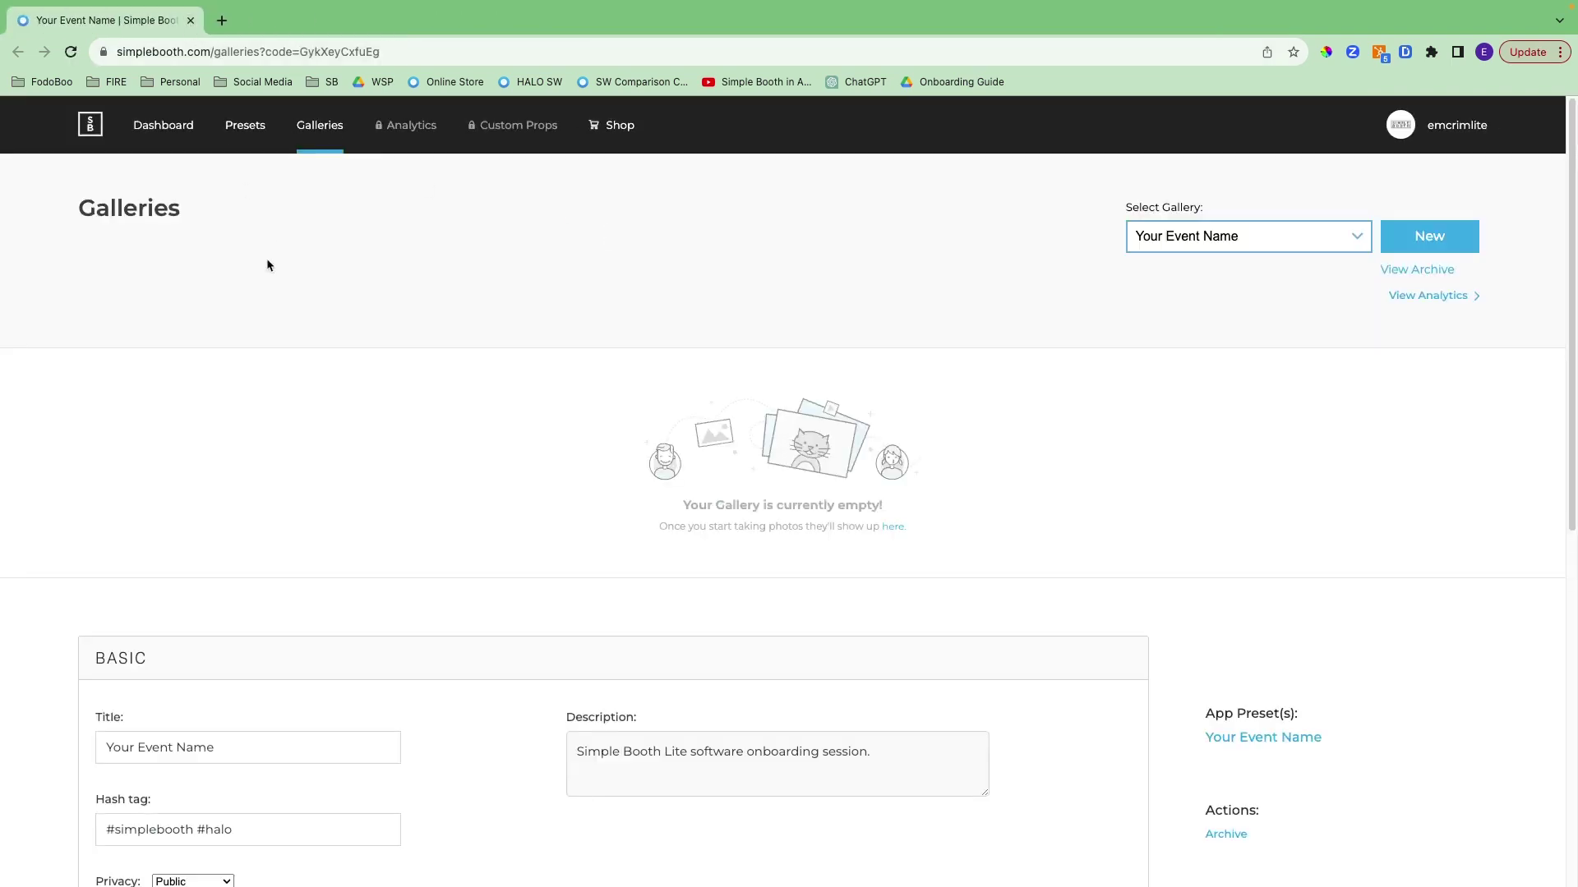
From the account dashboard showing 7 galleries, open the Help Center in a new tab
click(166, 127)
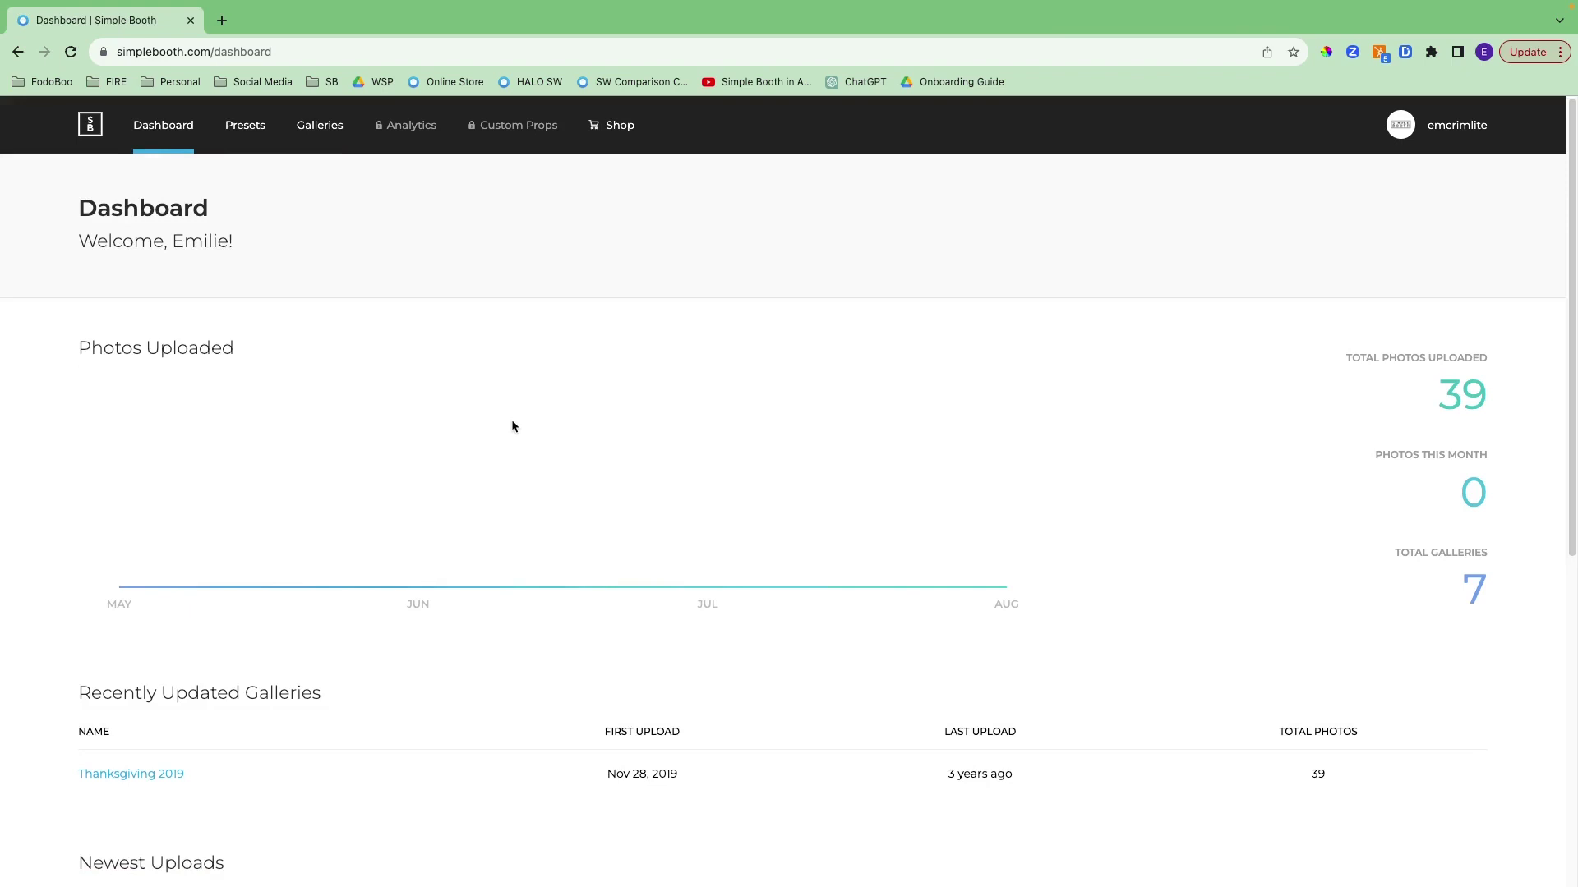
scroll(511, 419, down, 7)
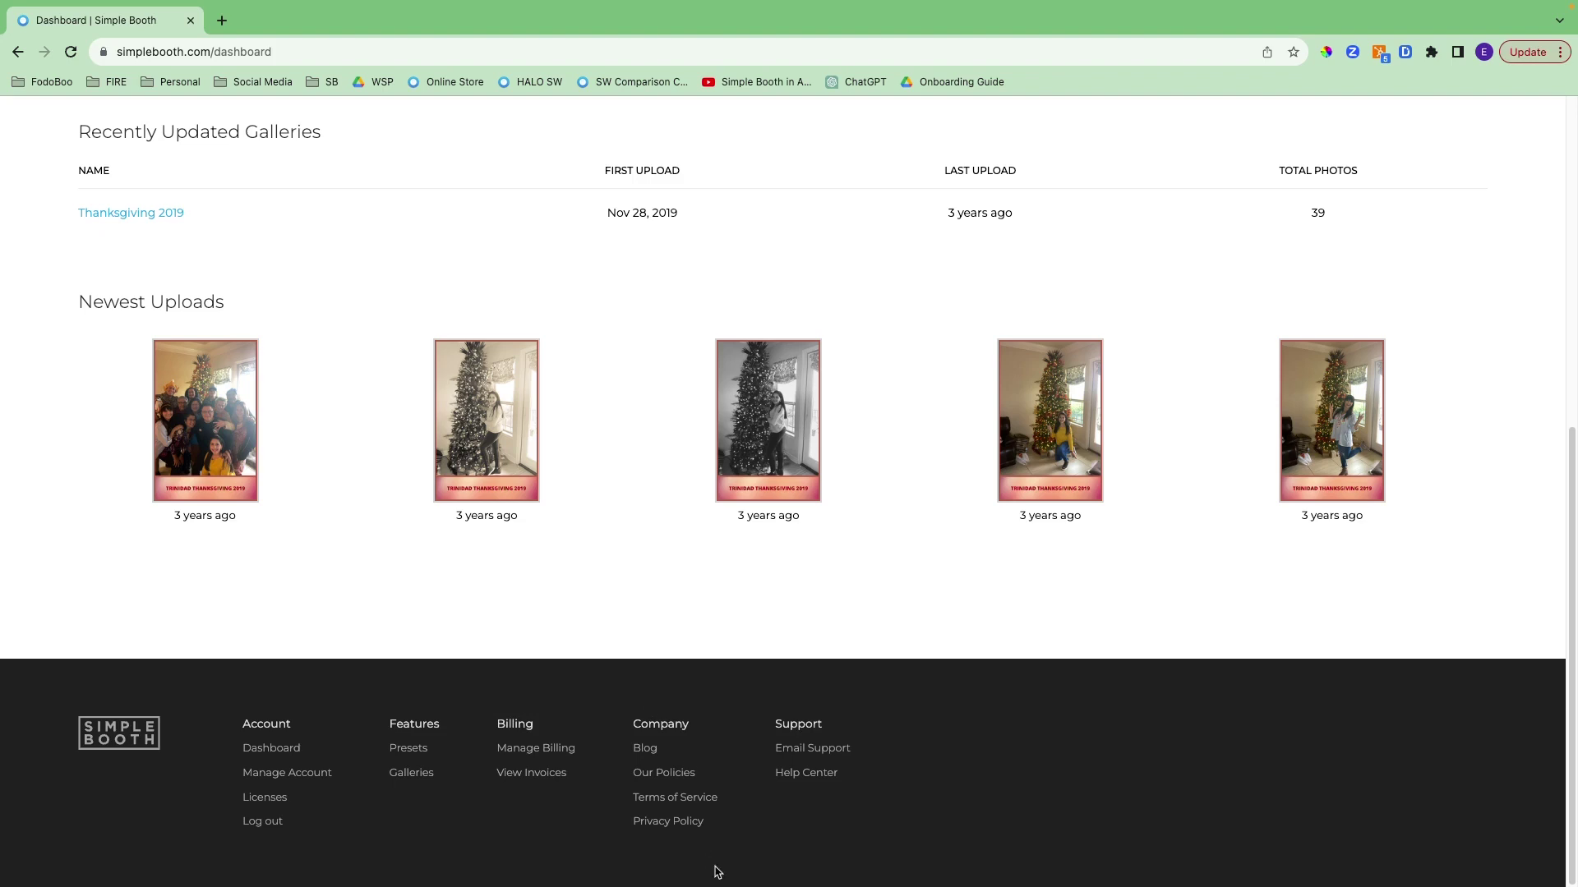
click(816, 772)
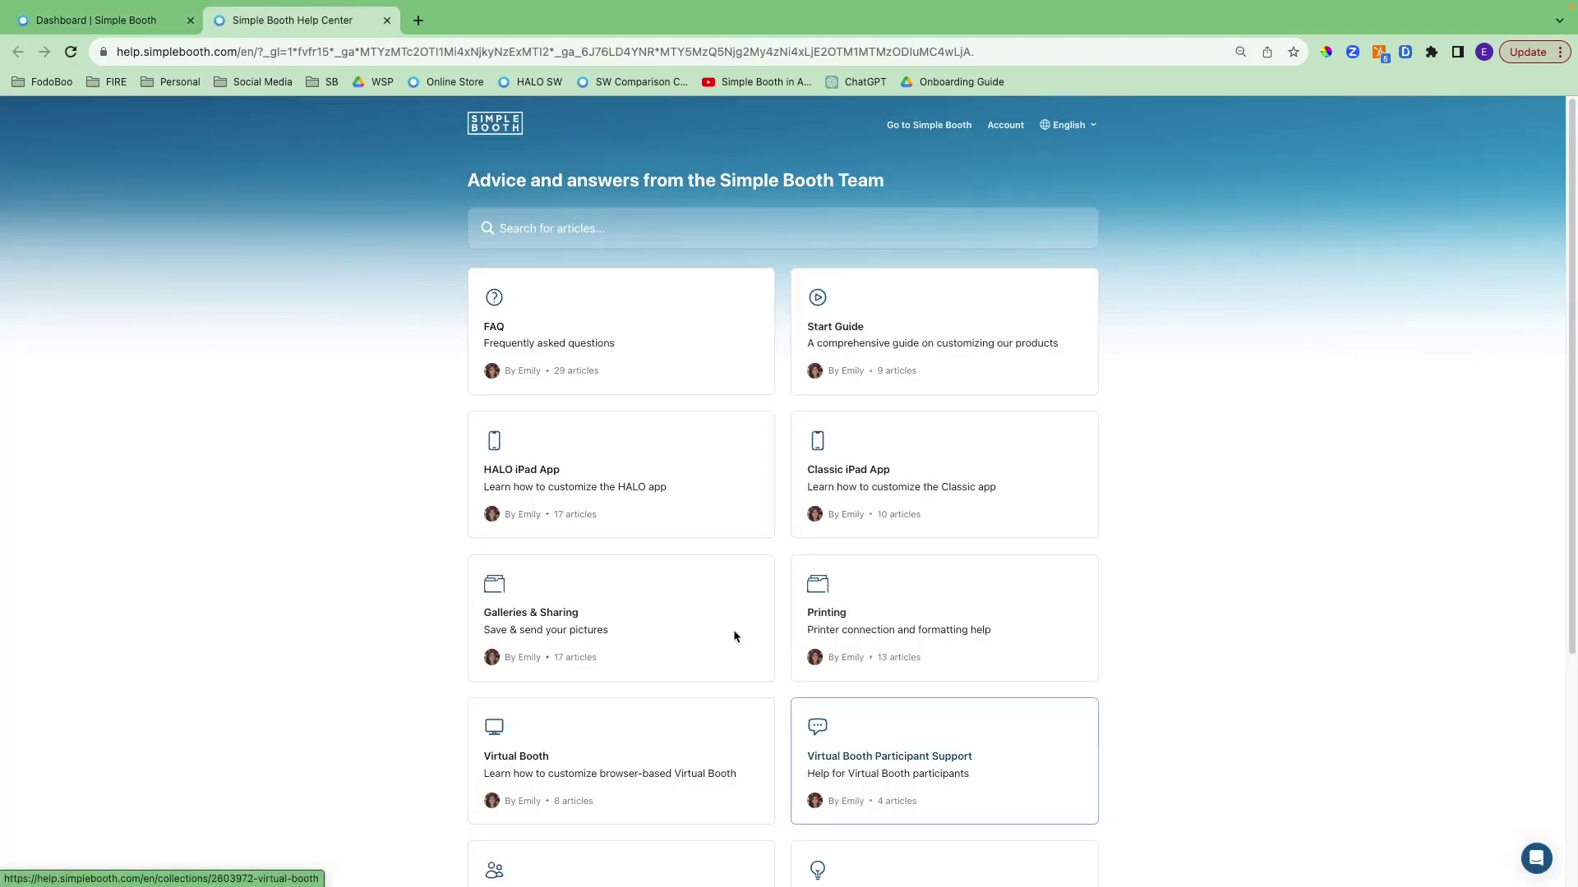
Search the Help Center for 'live feed', skim the results, then close the help tab
click(614, 222)
text(live feed)
key(Return)
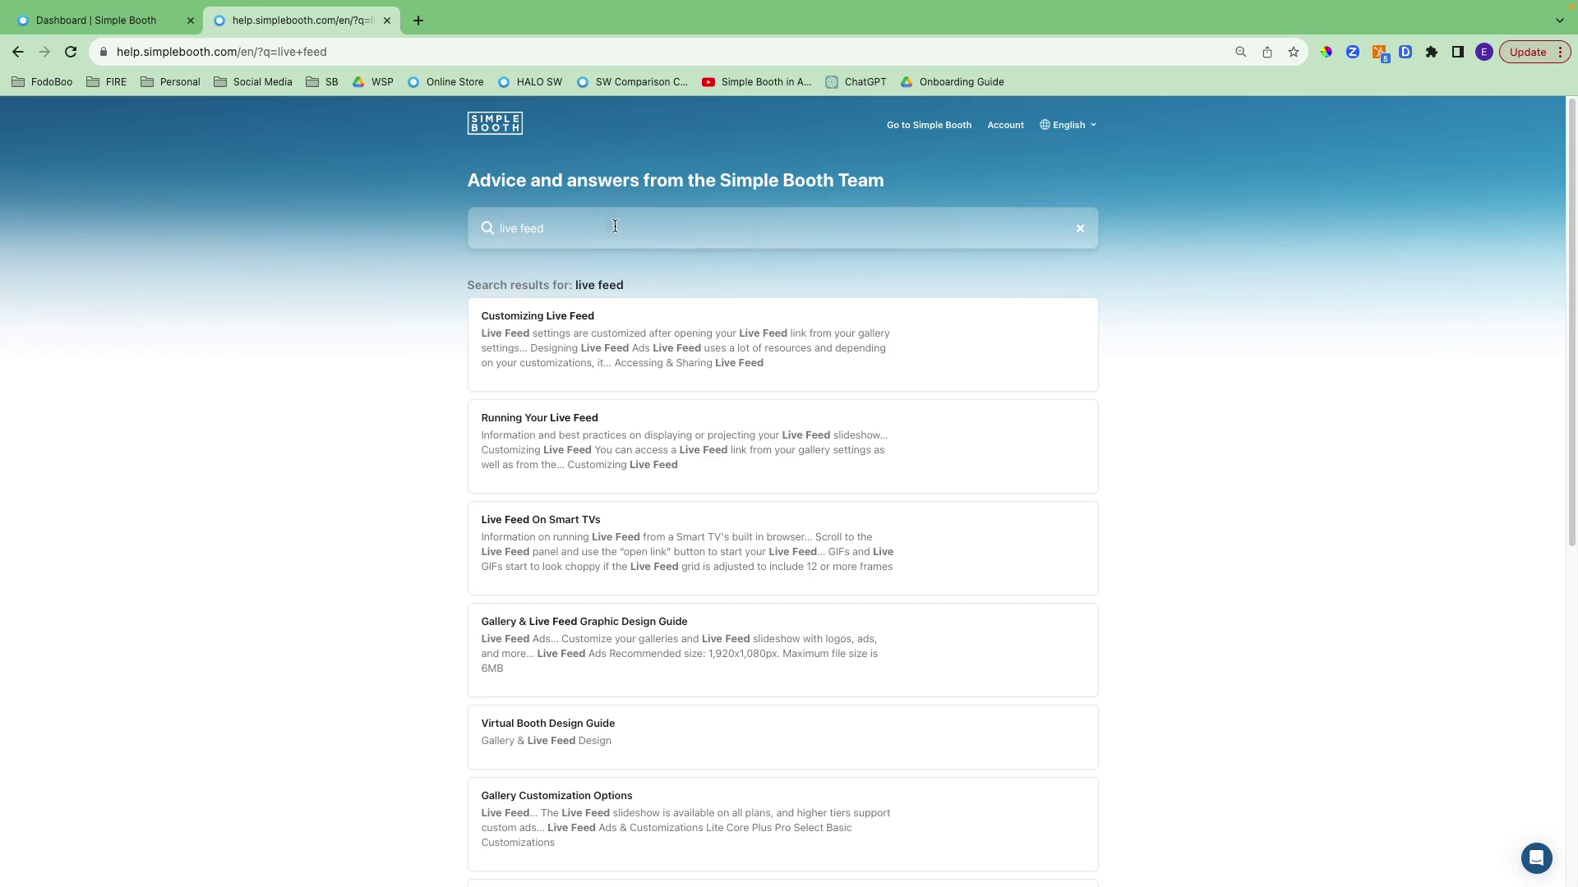
scroll(413, 338, down, 1)
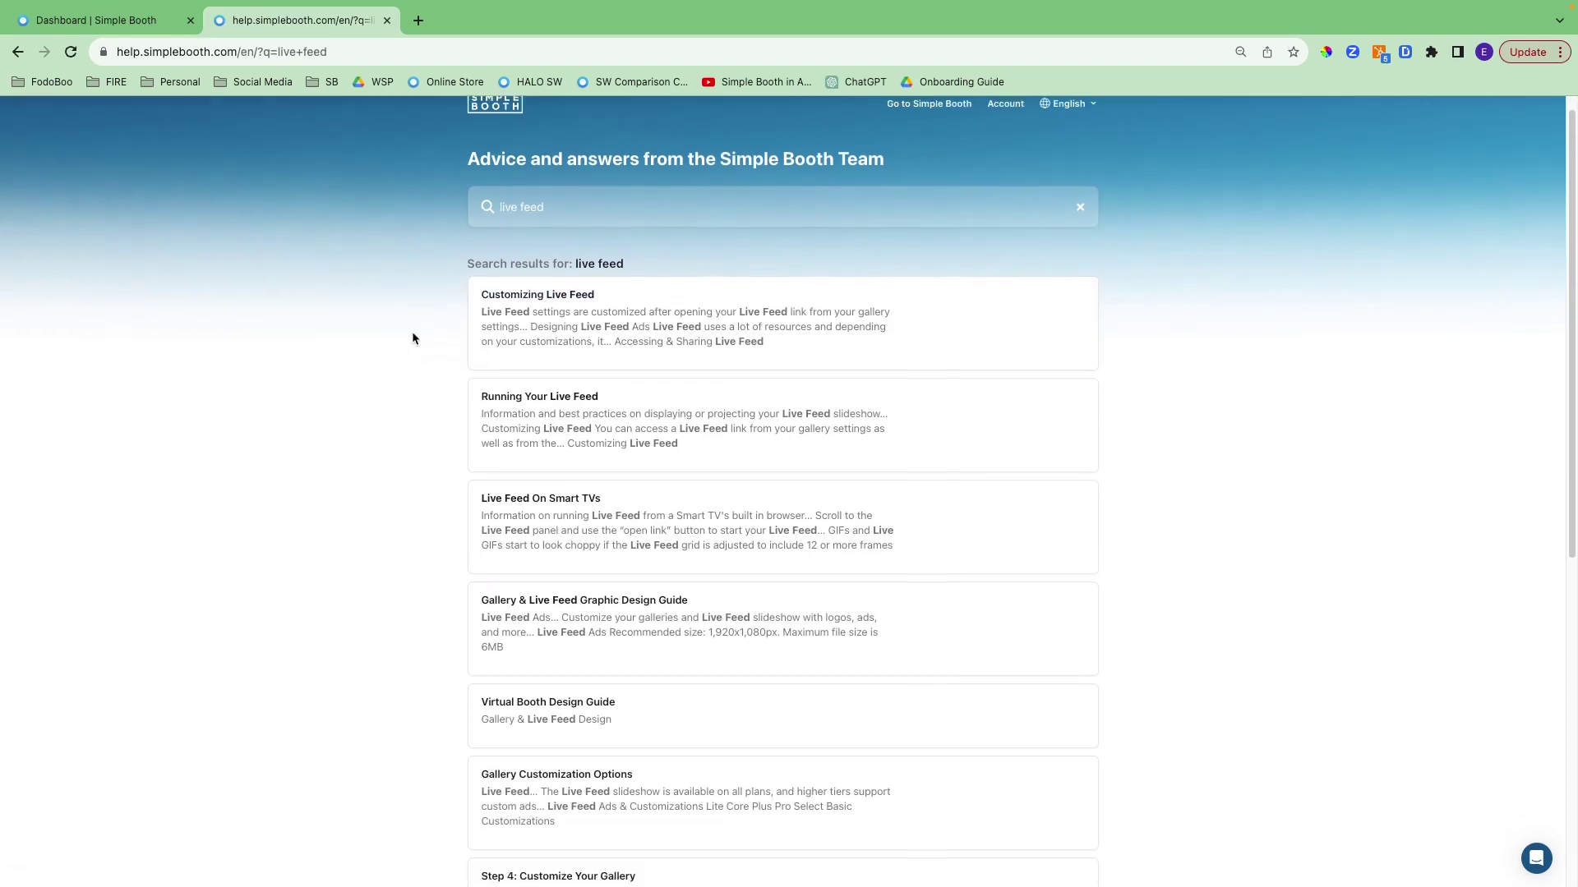
scroll(412, 338, down, 5)
scroll(412, 332, up, 5)
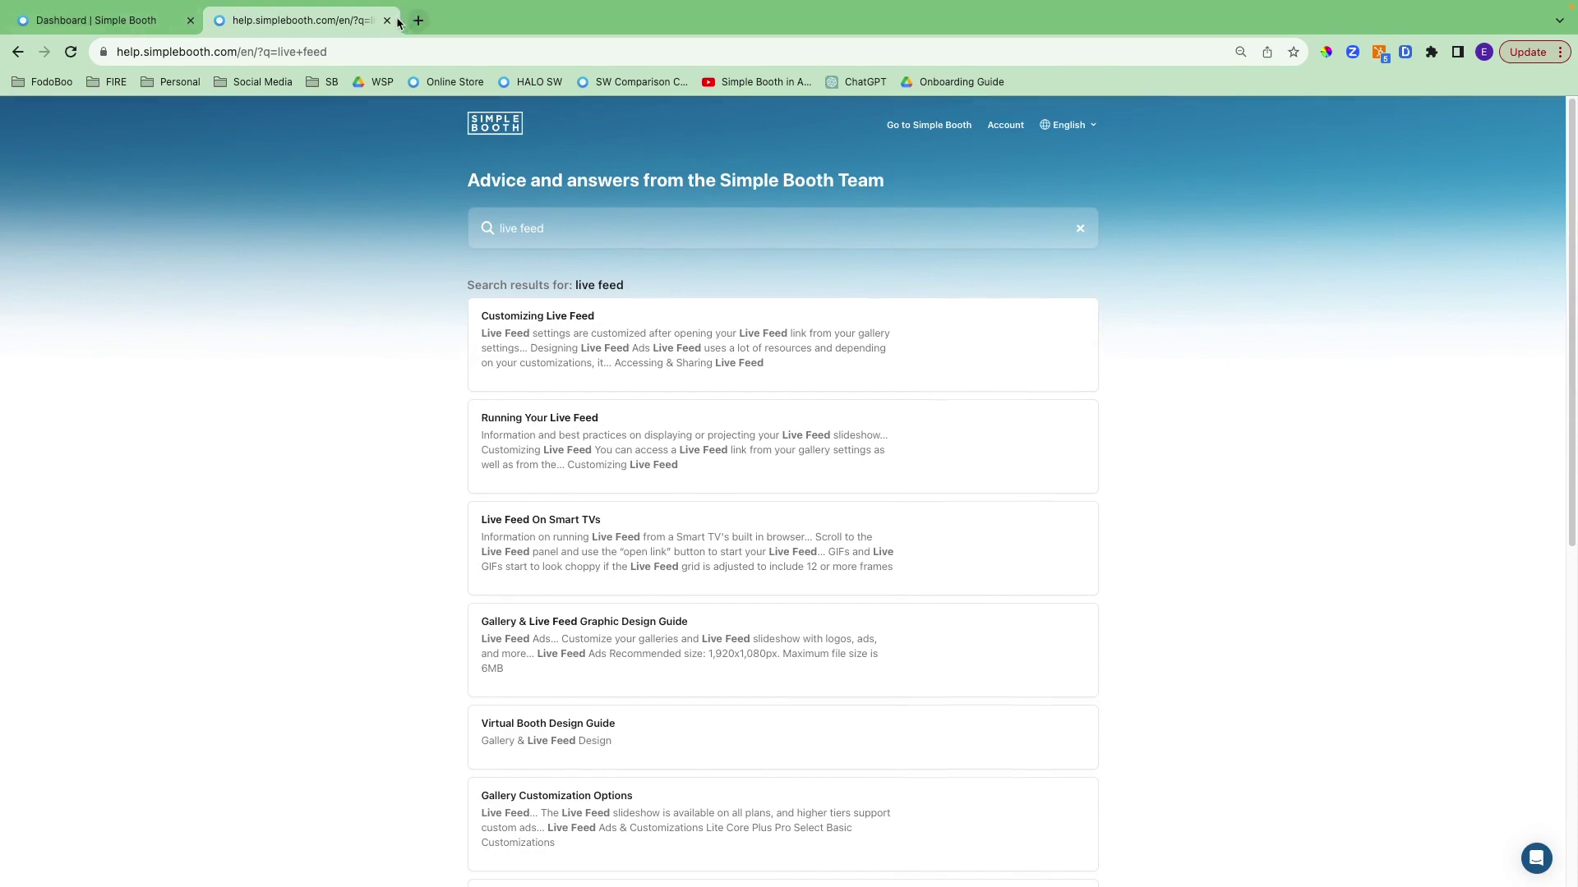
click(387, 20)
scroll(377, 283, up, 3)
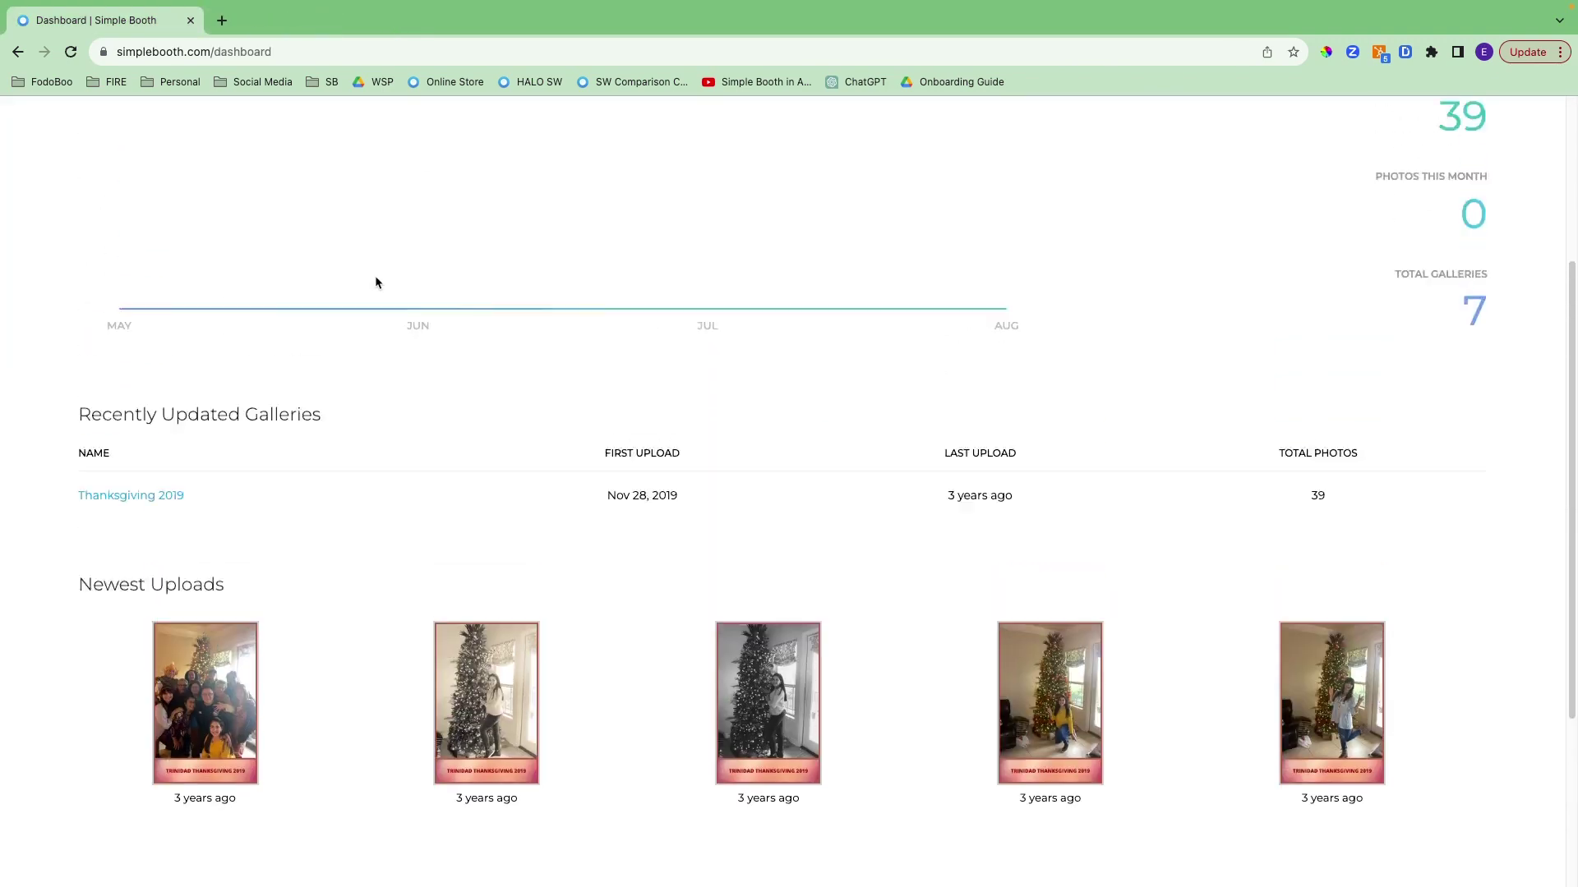
scroll(376, 283, up, 4)
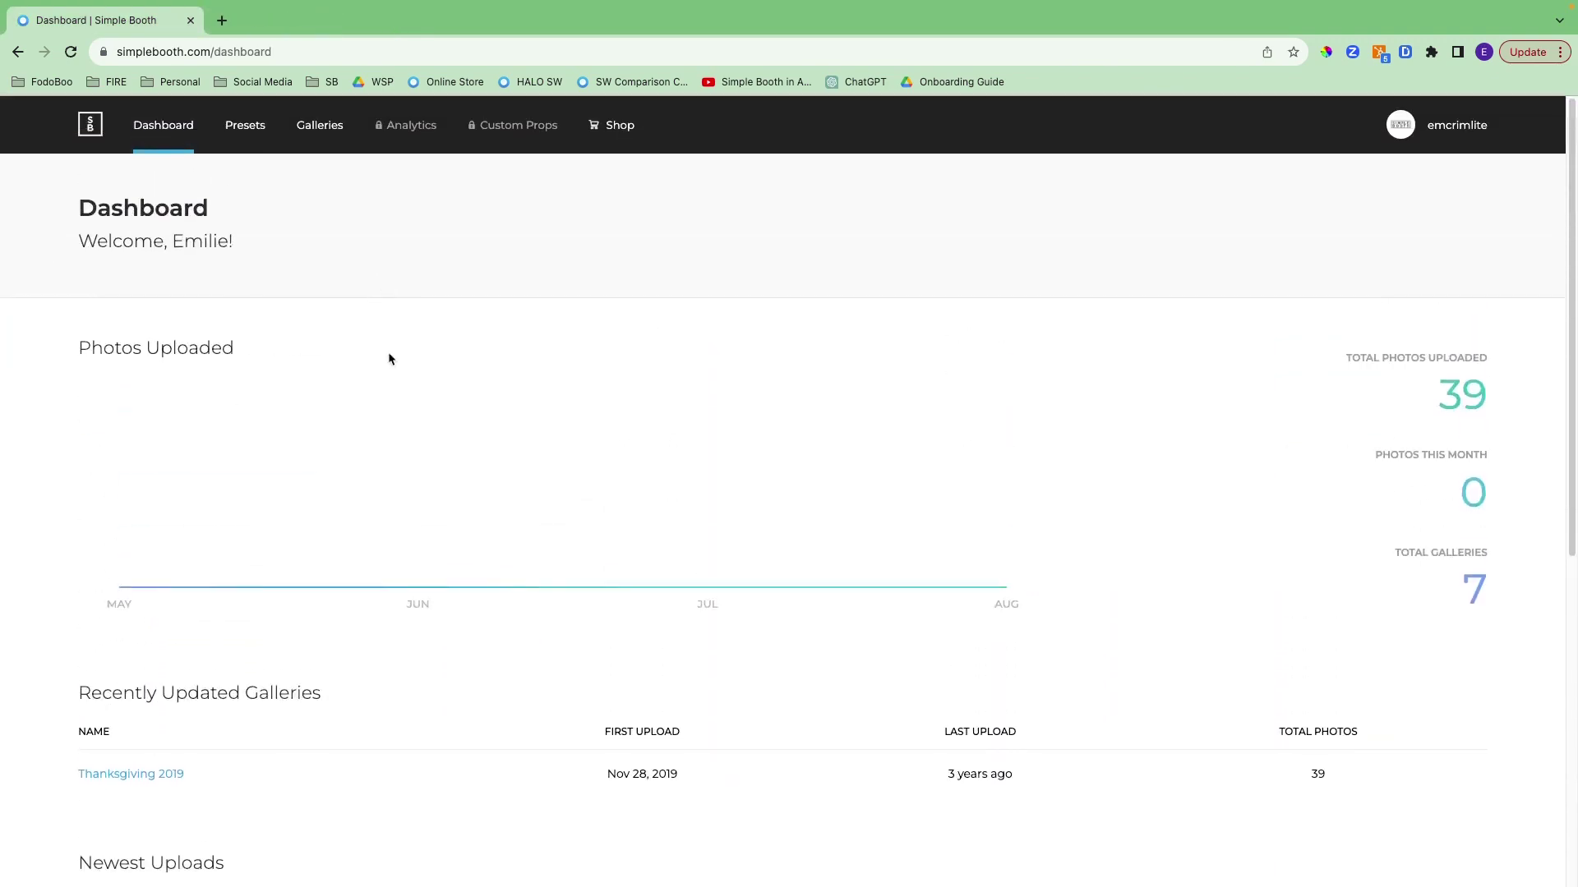